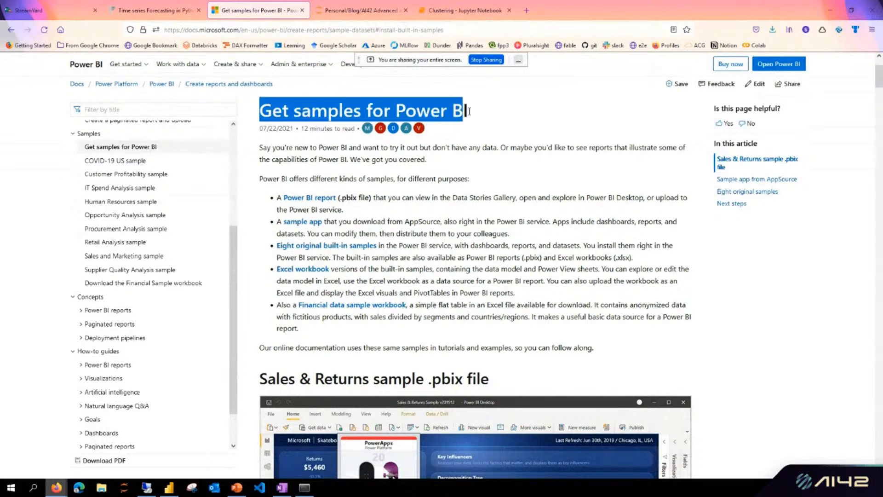
Step: Read through the Power BI samples article down to the Retail Analysis sample description
{"action": "left_click", "coordinate": [526, 170]}
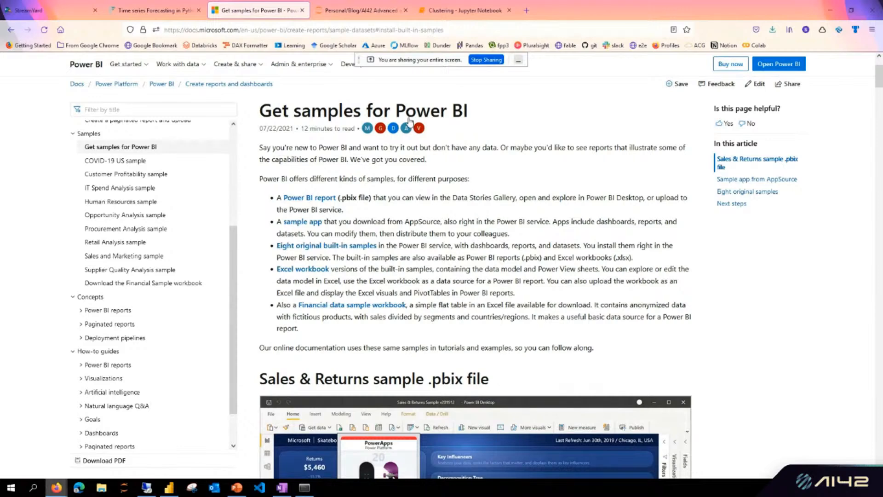
{"action": "scroll", "coordinate": [475, 198], "scroll_direction": "down", "scroll_amount": 10}
{"action": "scroll", "coordinate": [415, 338], "scroll_direction": "down", "scroll_amount": 15}
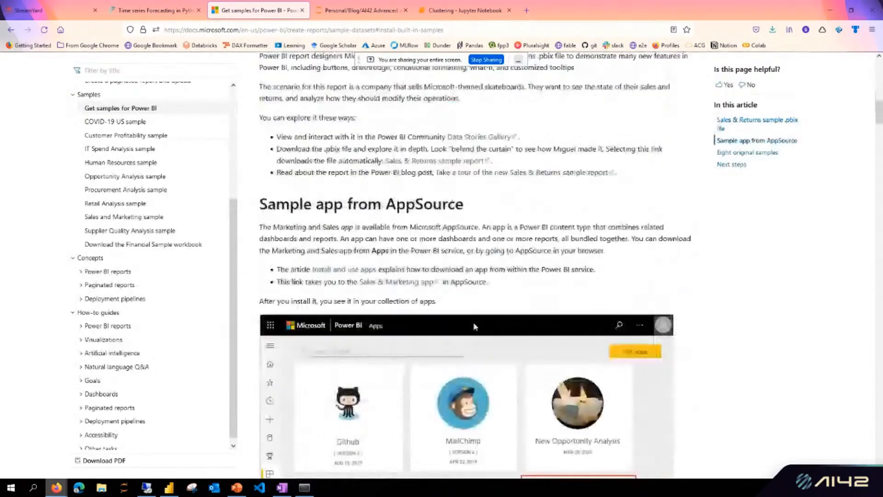
{"action": "scroll", "coordinate": [414, 337], "scroll_direction": "down", "scroll_amount": 12}
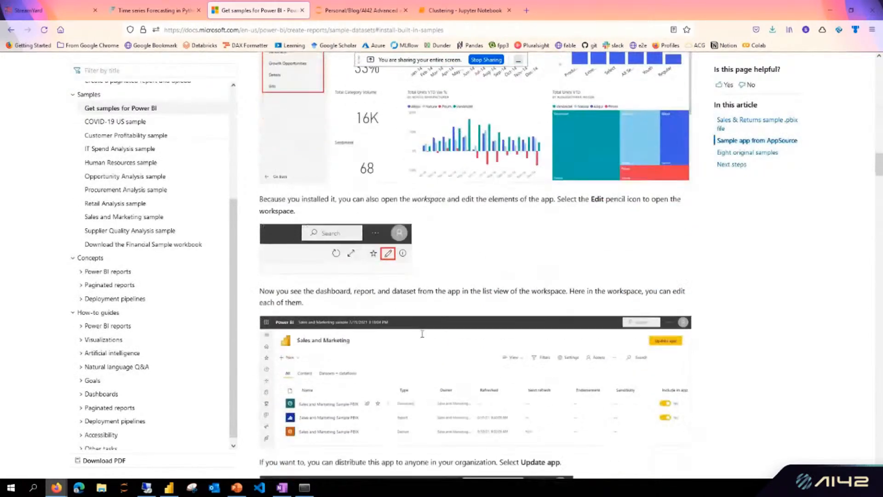
{"action": "scroll", "coordinate": [414, 329], "scroll_direction": "down", "scroll_amount": 15}
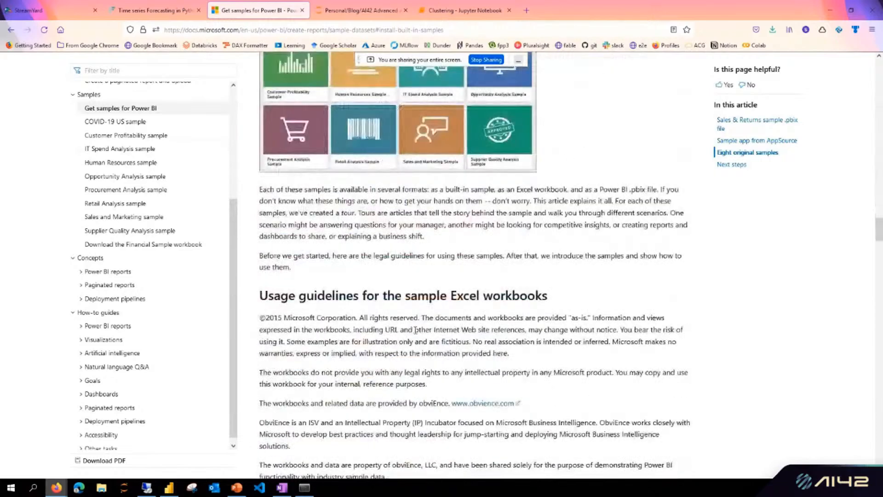
{"action": "scroll", "coordinate": [295, 317], "scroll_direction": "down", "scroll_amount": 4}
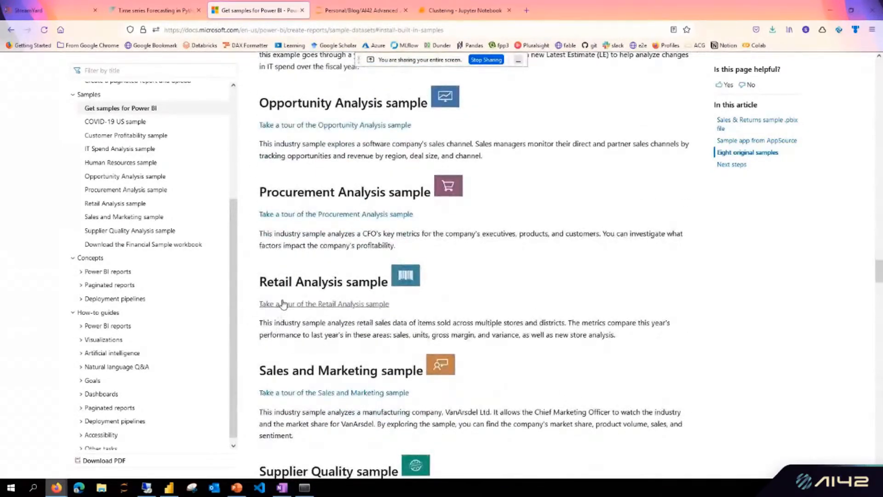
{"action": "left_click_drag", "start_coordinate": [261, 282], "coordinate": [395, 282]}
{"action": "left_click", "coordinate": [483, 281]}
Step: Locate the Retail Analysis Sample PBIX link under "Download original sample Power BI files"
{"action": "scroll", "coordinate": [502, 307], "scroll_direction": "down", "scroll_amount": 20}
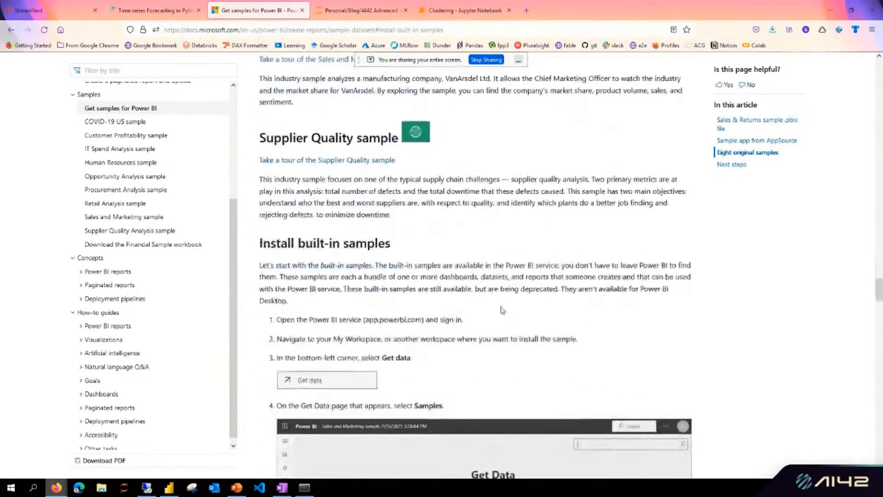
{"action": "scroll", "coordinate": [483, 315], "scroll_direction": "up", "scroll_amount": 2}
{"action": "scroll", "coordinate": [483, 315], "scroll_direction": "up", "scroll_amount": 1}
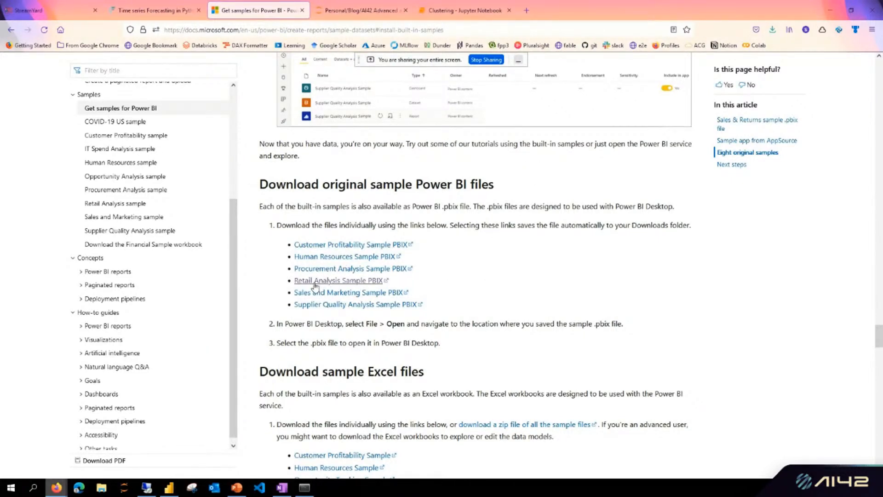
{"action": "left_click_drag", "start_coordinate": [293, 286], "coordinate": [396, 286]}
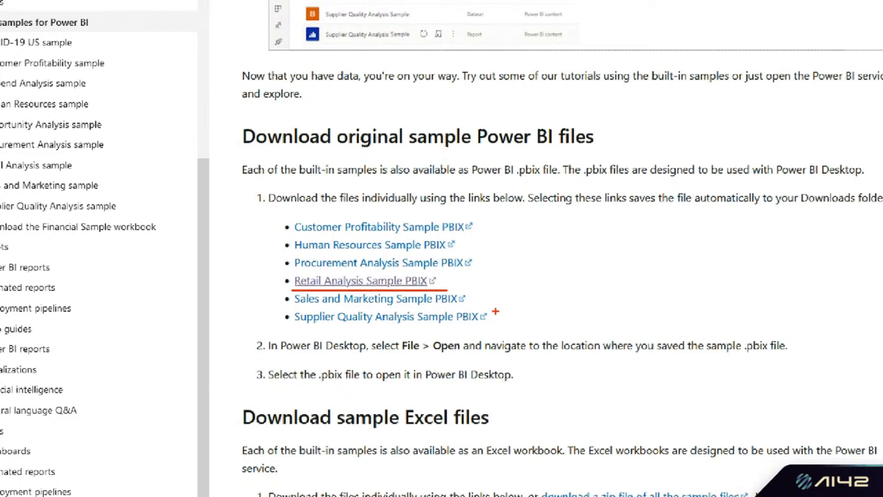
{"action": "key", "text": "Escape"}
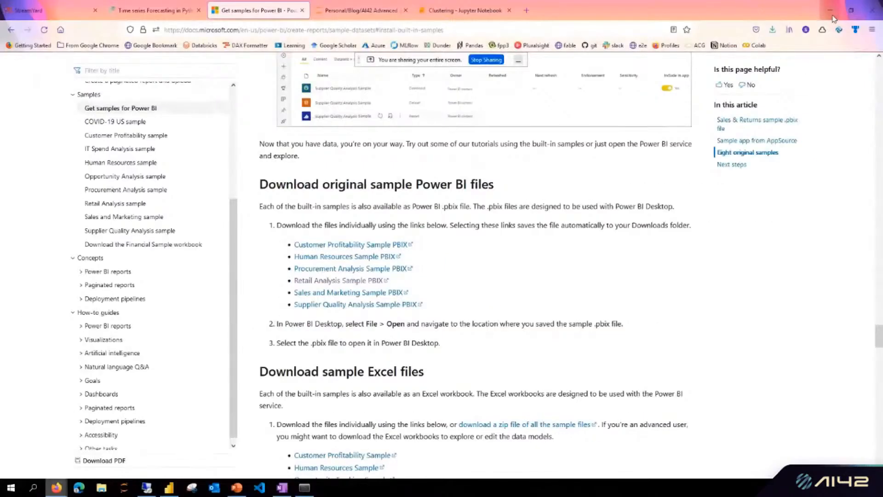
Step: Switch to the Retail Analysis Sample PBIX report in Power BI Desktop and review its Info and Overview pages, including the store map
{"action": "left_click", "coordinate": [832, 8]}
{"action": "mouse_move", "coordinate": [169, 486]}
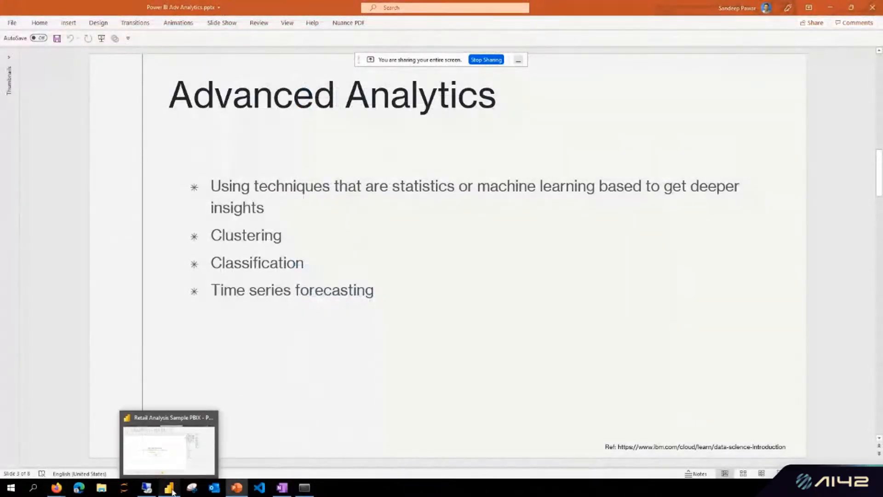
{"action": "left_click", "coordinate": [152, 458]}
{"action": "left_click", "coordinate": [49, 460]}
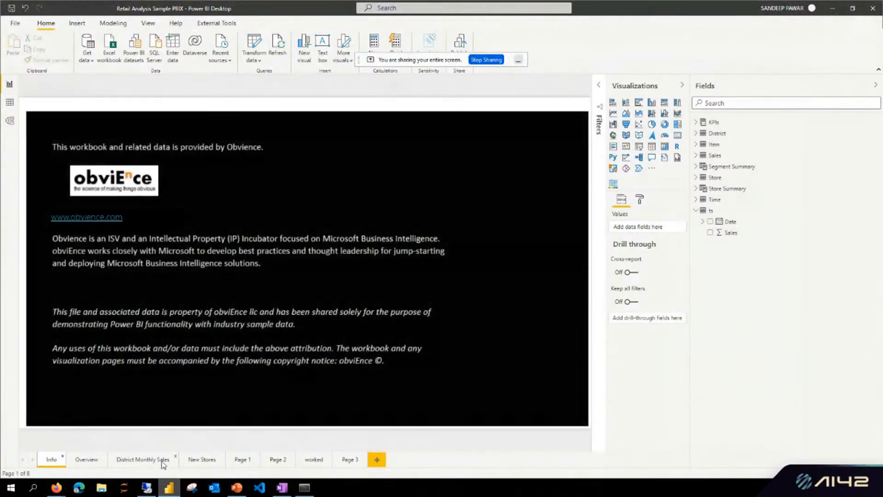
{"action": "left_click", "coordinate": [86, 461]}
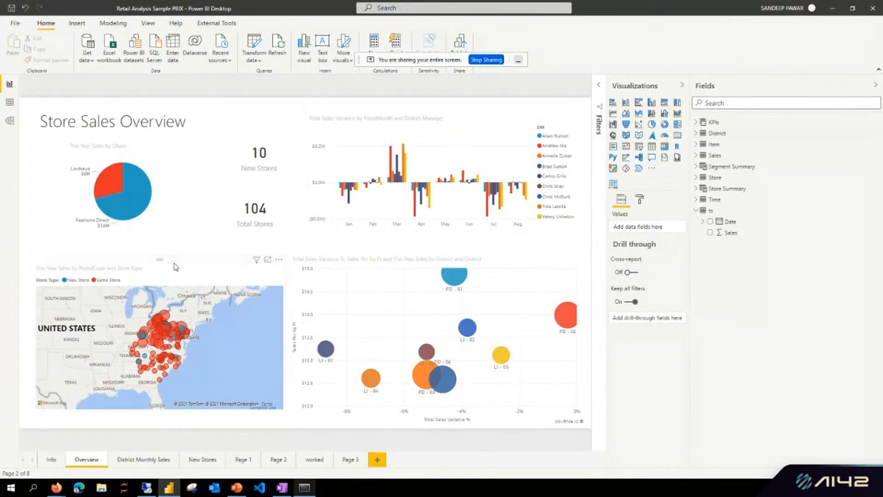
{"action": "left_click", "coordinate": [175, 267]}
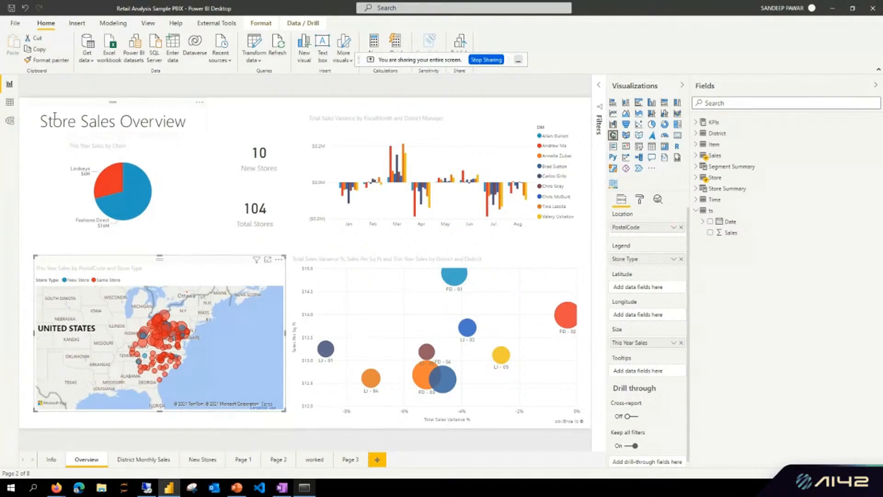
Step: Inspect the data in the Sales and Store tables, then return to the report's Overview page
{"action": "left_click", "coordinate": [11, 106]}
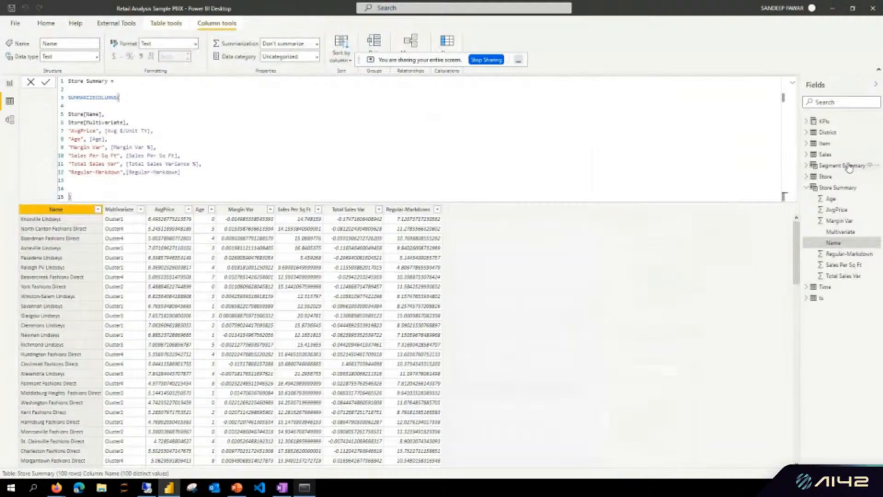
{"action": "left_click", "coordinate": [827, 154]}
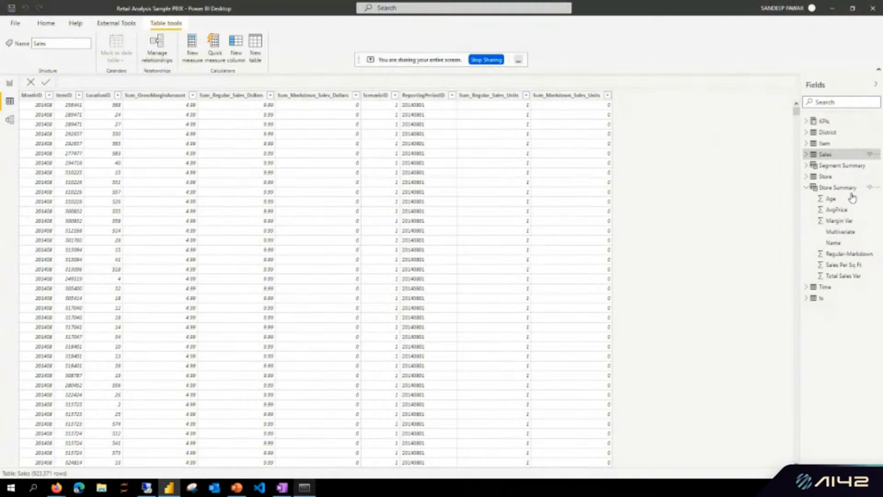
{"action": "left_click", "coordinate": [826, 177]}
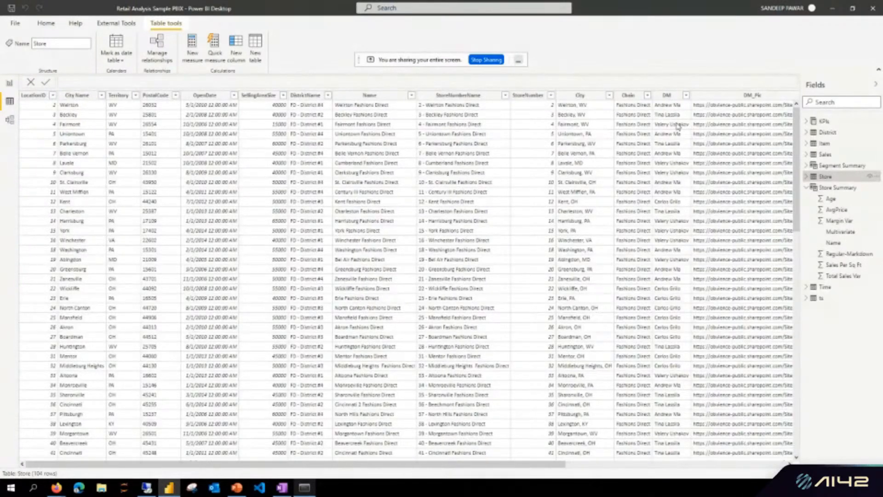
{"action": "left_click", "coordinate": [9, 84]}
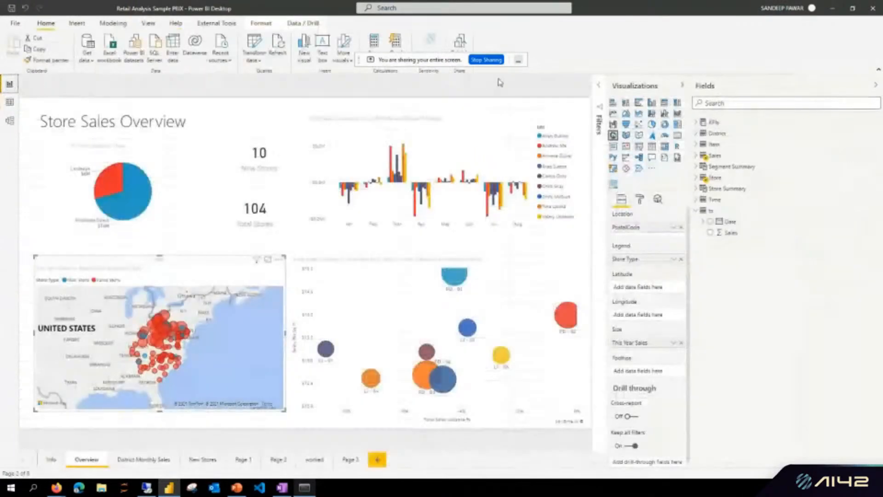
{"action": "left_click", "coordinate": [482, 86]}
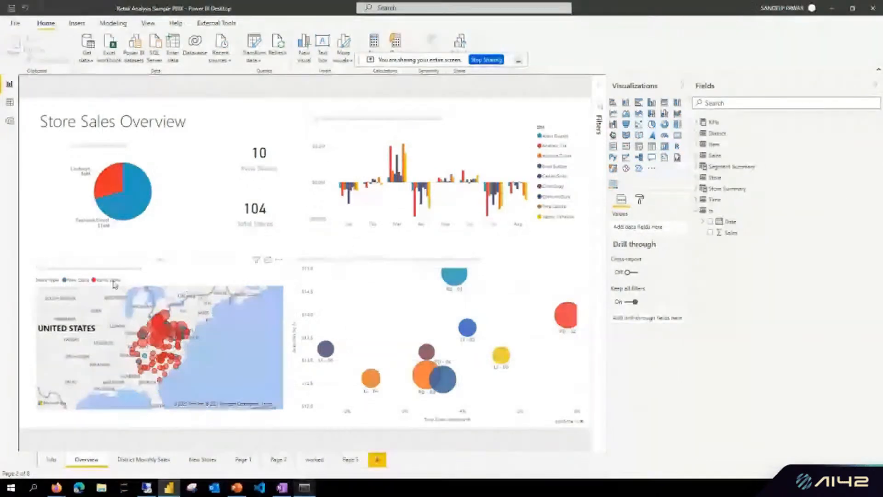
Step: Review the Overview map, the category scatter chart on District Monthly Sales, and the New Stores page
{"action": "left_click", "coordinate": [155, 399]}
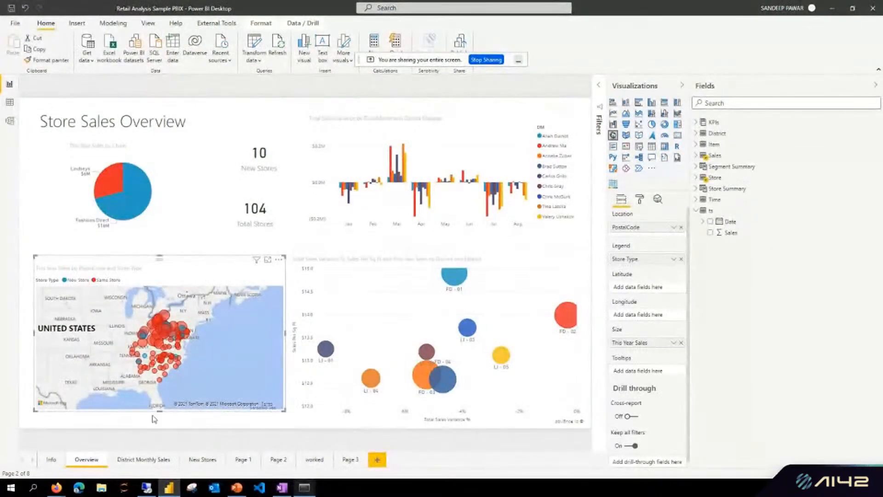
{"action": "left_click", "coordinate": [136, 460]}
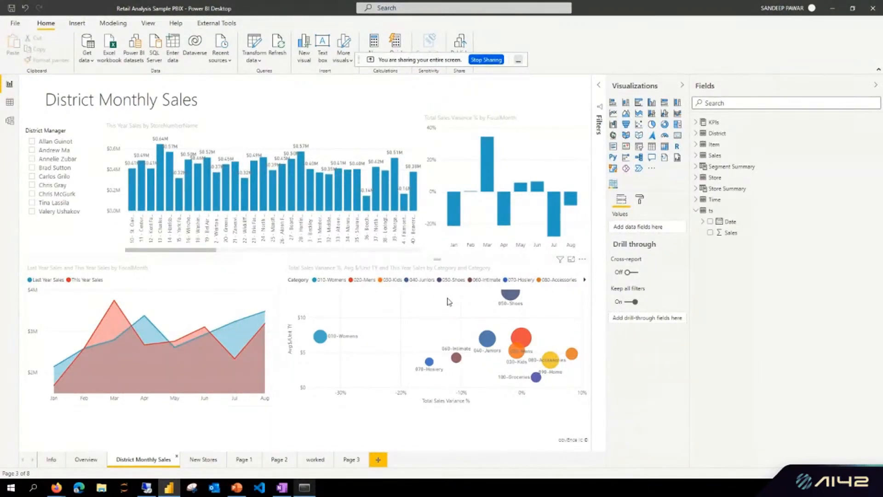
{"action": "left_click", "coordinate": [493, 265]}
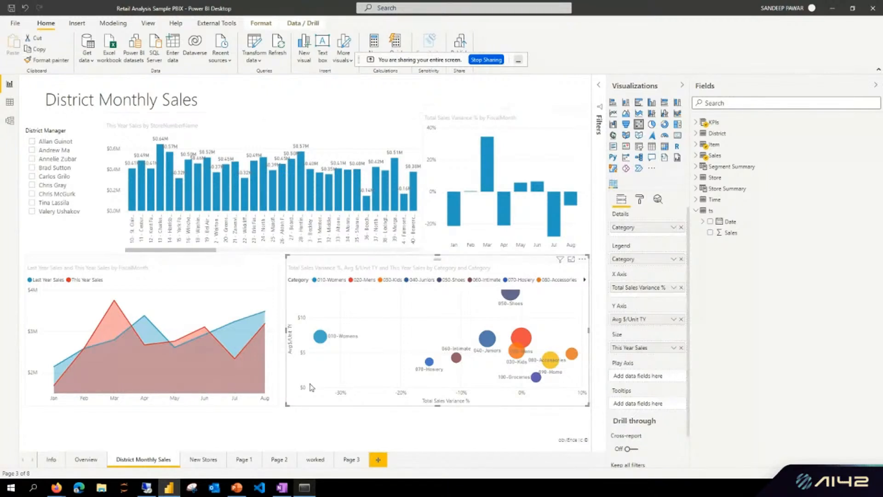
{"action": "left_click", "coordinate": [205, 460]}
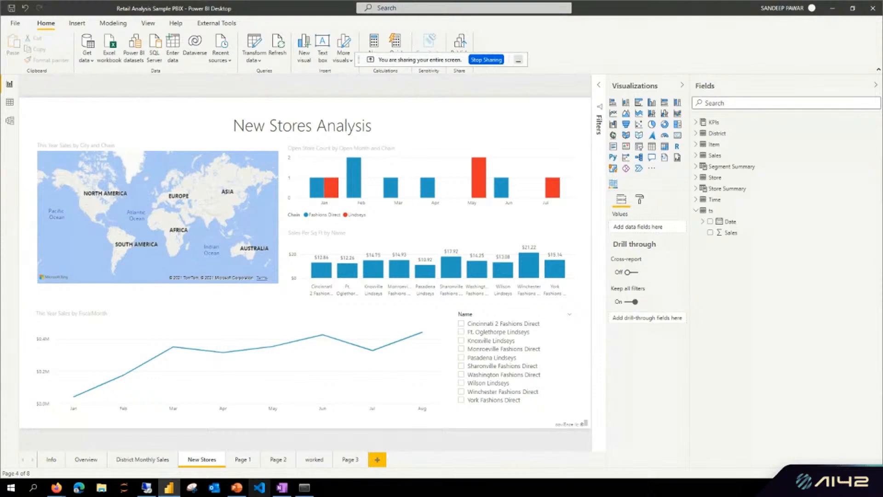
Step: Examine the Last Year Sales and This Year Sales area chart on District Monthly Sales in focus mode, then return to the report
{"action": "left_click", "coordinate": [138, 459]}
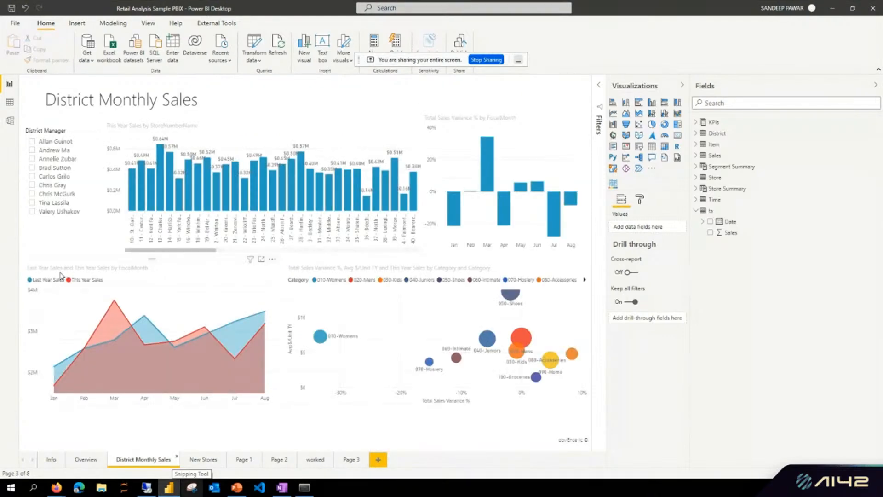
{"action": "left_click", "coordinate": [256, 263]}
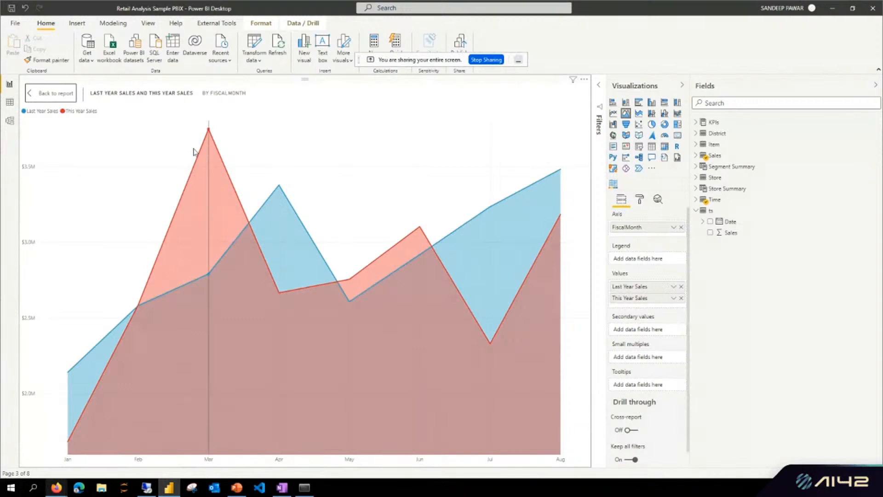
{"action": "left_click", "coordinate": [56, 97]}
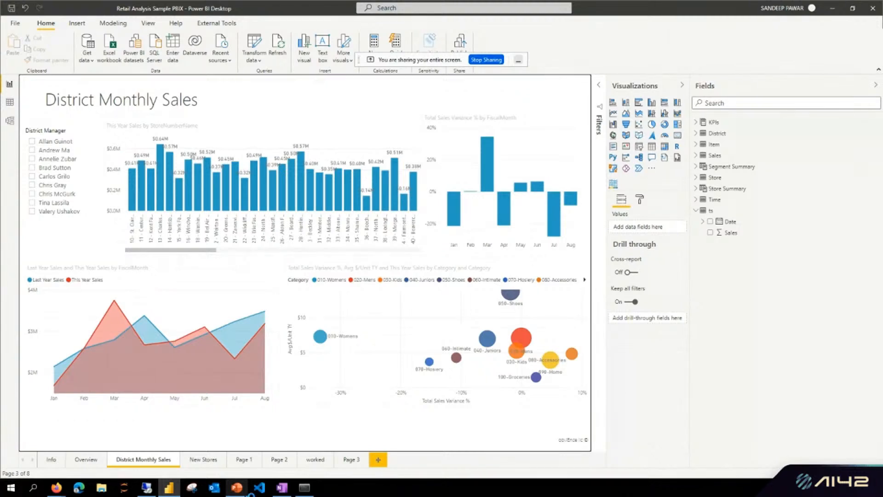
Step: Copy the last-year versus this-year sales area chart onto a new report page
{"action": "left_click", "coordinate": [187, 276]}
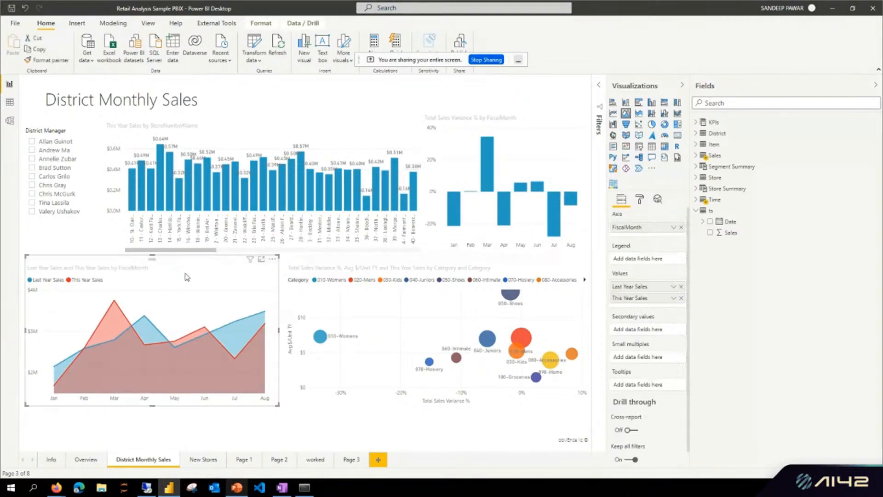
{"action": "key", "text": "ctrl+c"}
{"action": "left_click", "coordinate": [378, 459]}
{"action": "key", "text": "ctrl+v"}
Step: Enlarge the copied chart, remove FiscalMonth, and convert it to a scatter chart of Last Year Sales against This Year Sales
{"action": "left_click_drag", "start_coordinate": [236, 263], "coordinate": [375, 393]}
{"action": "left_click", "coordinate": [681, 227]}
{"action": "left_click_drag", "start_coordinate": [634, 282], "coordinate": [631, 329]}
{"action": "left_click", "coordinate": [639, 124]}
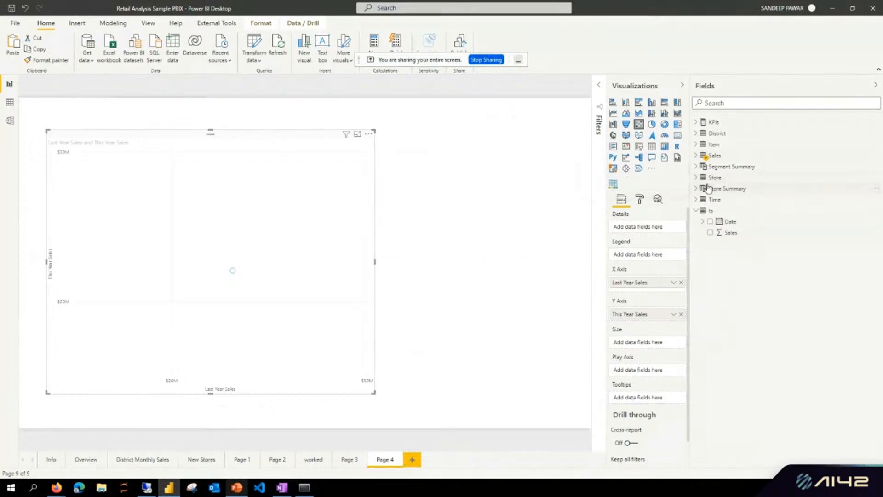
Step: Add the Item table's Segment field as the scatter chart's details and resize the chart on the page
{"action": "left_click", "coordinate": [714, 103]}
{"action": "type", "text": "segmen"}
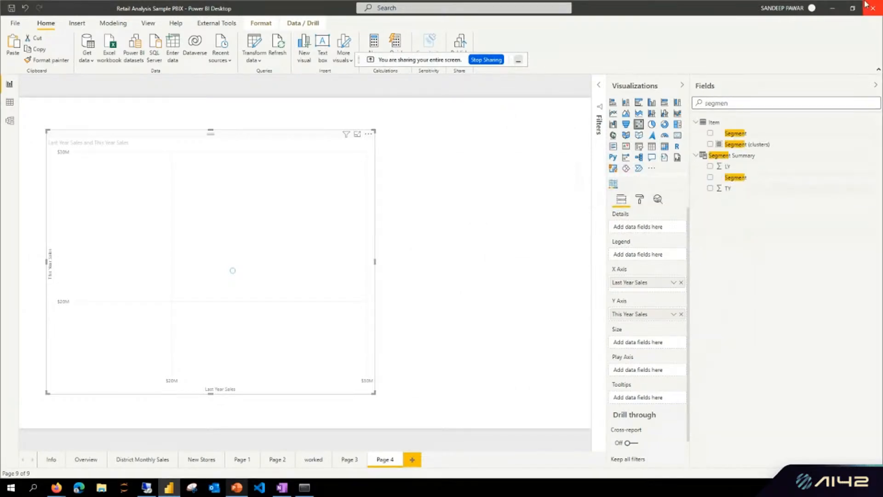
{"action": "left_click_drag", "start_coordinate": [735, 133], "coordinate": [644, 228]}
{"action": "left_click_drag", "start_coordinate": [377, 383], "coordinate": [395, 398]}
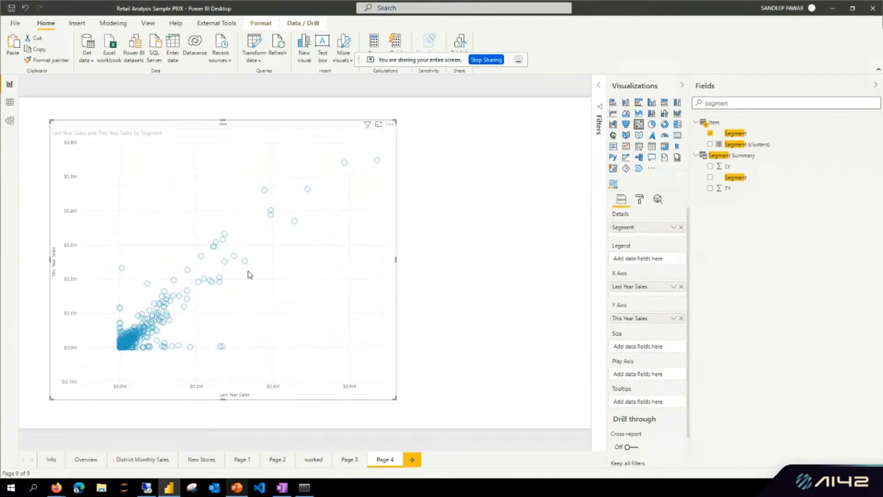
{"action": "mouse_move", "coordinate": [248, 266]}
{"action": "left_click_drag", "start_coordinate": [394, 396], "coordinate": [371, 408]}
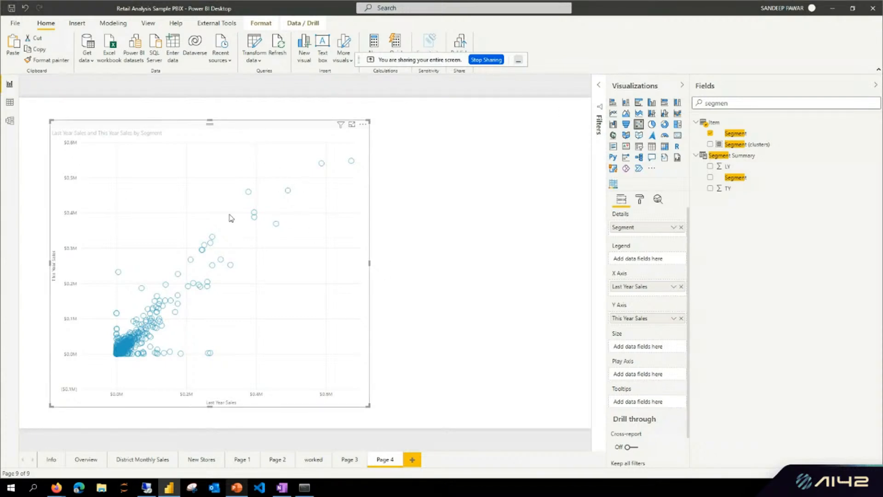
{"action": "mouse_move", "coordinate": [237, 141]}
{"action": "left_mouse_down"}
{"action": "mouse_move", "coordinate": [225, 136]}
{"action": "mouse_move", "coordinate": [219, 152]}
{"action": "mouse_move", "coordinate": [223, 134]}
{"action": "left_mouse_up"}
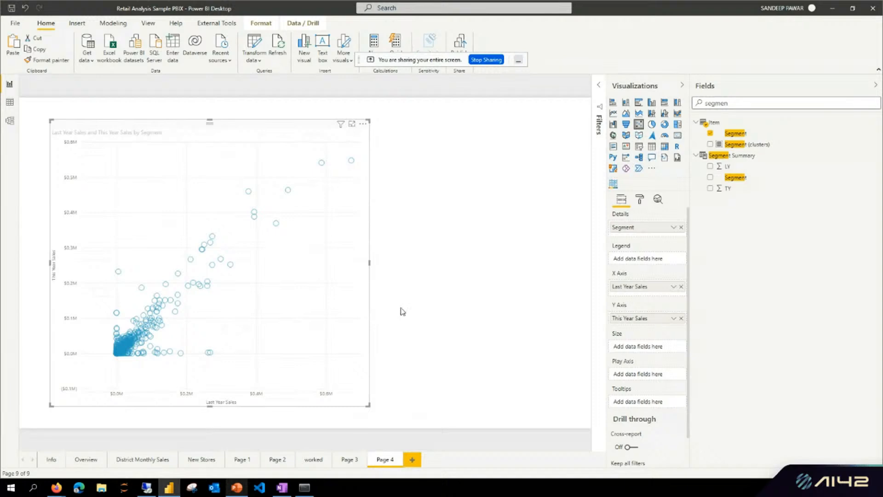
{"action": "left_click", "coordinate": [425, 301]}
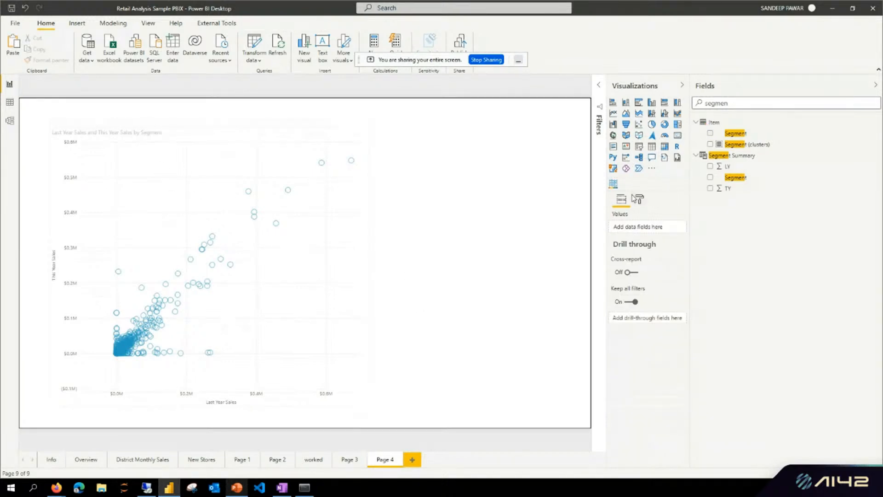
{"action": "left_click", "coordinate": [175, 142]}
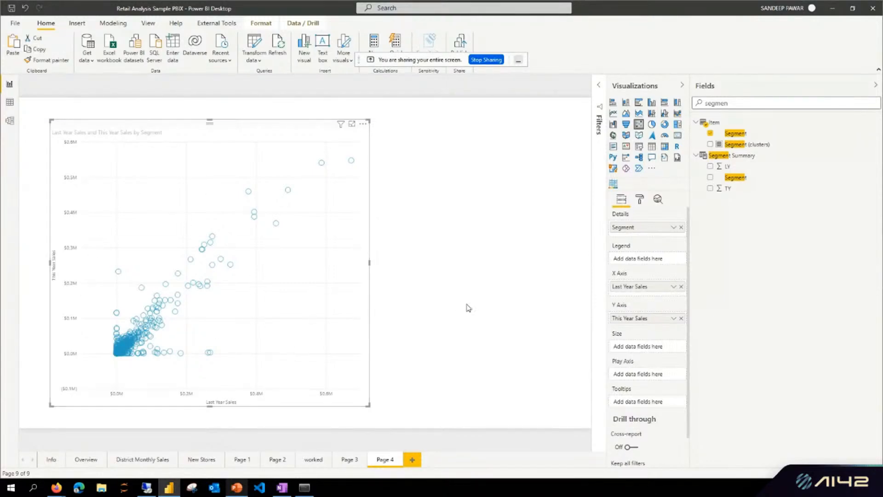
{"action": "left_click", "coordinate": [433, 294]}
{"action": "left_click", "coordinate": [208, 401]}
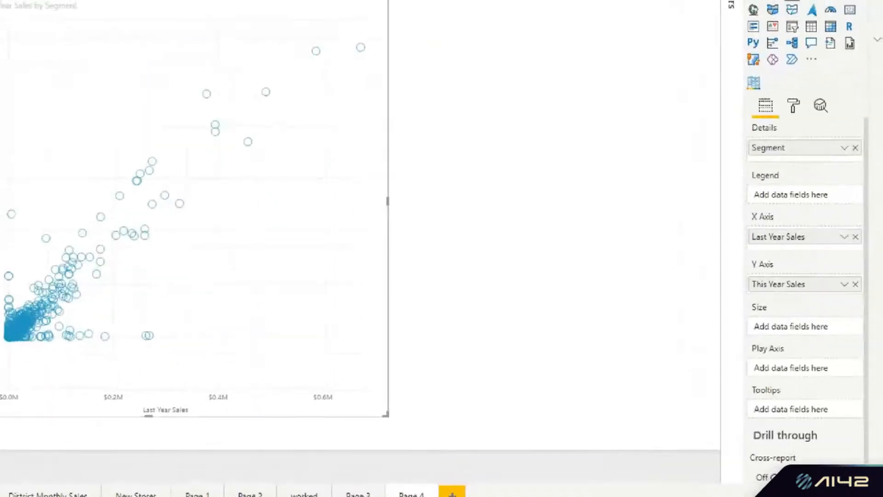
{"action": "mouse_move", "coordinate": [333, 381]}
{"action": "left_mouse_down"}
{"action": "mouse_move", "coordinate": [323, 402]}
{"action": "mouse_move", "coordinate": [326, 375]}
{"action": "left_mouse_up"}
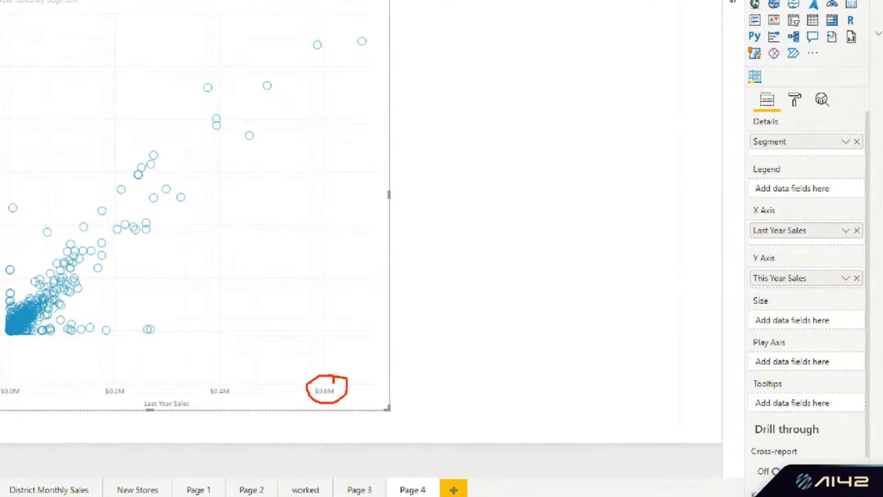
Step: Set the scatter chart's width and height to 500 each in its general format settings
{"action": "key", "text": "Escape"}
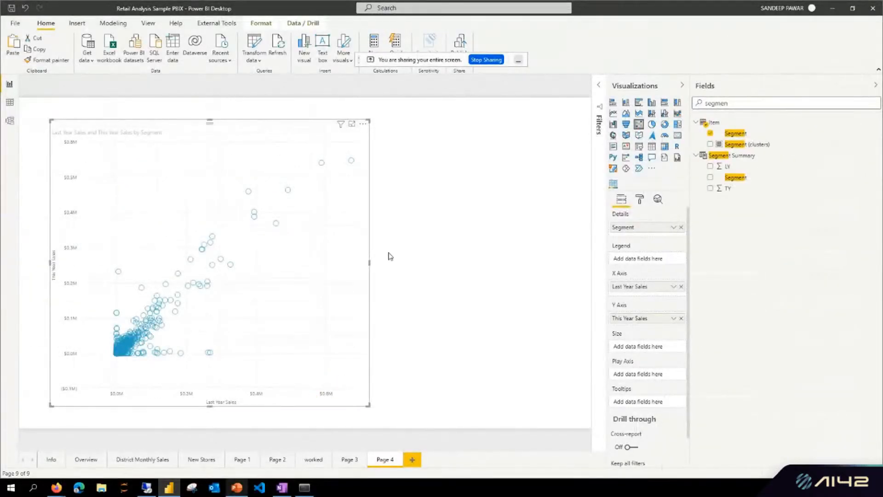
{"action": "left_click", "coordinate": [430, 271]}
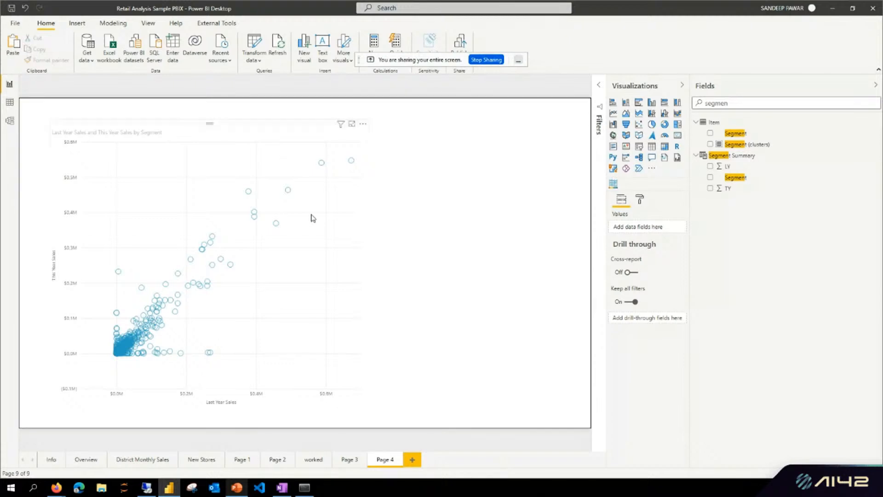
{"action": "left_click", "coordinate": [250, 152]}
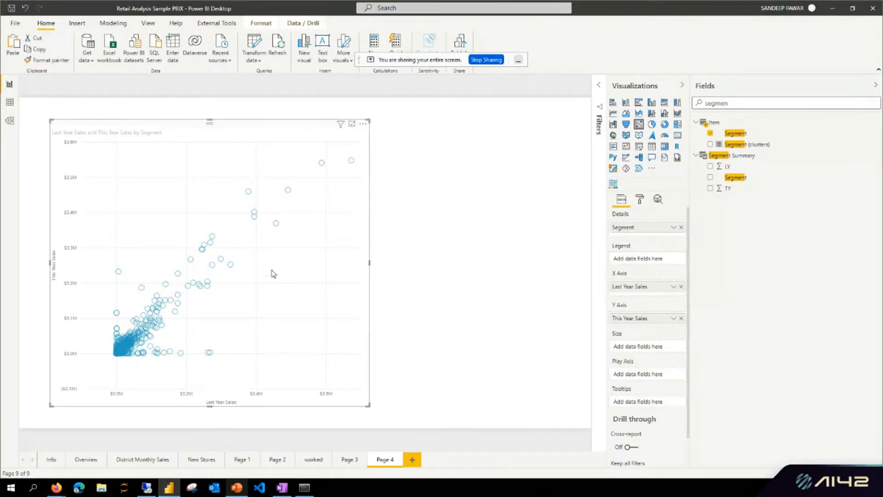
{"action": "left_click", "coordinate": [640, 200]}
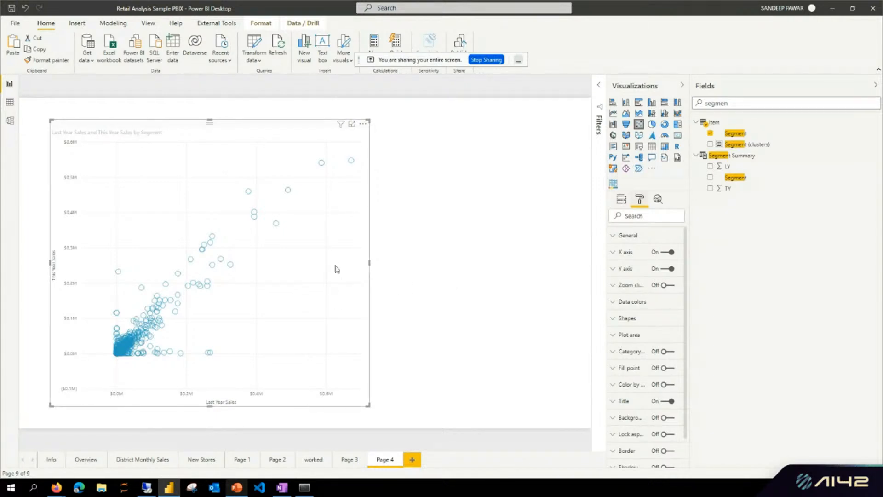
{"action": "left_click", "coordinate": [626, 255]}
{"action": "left_click", "coordinate": [628, 253]}
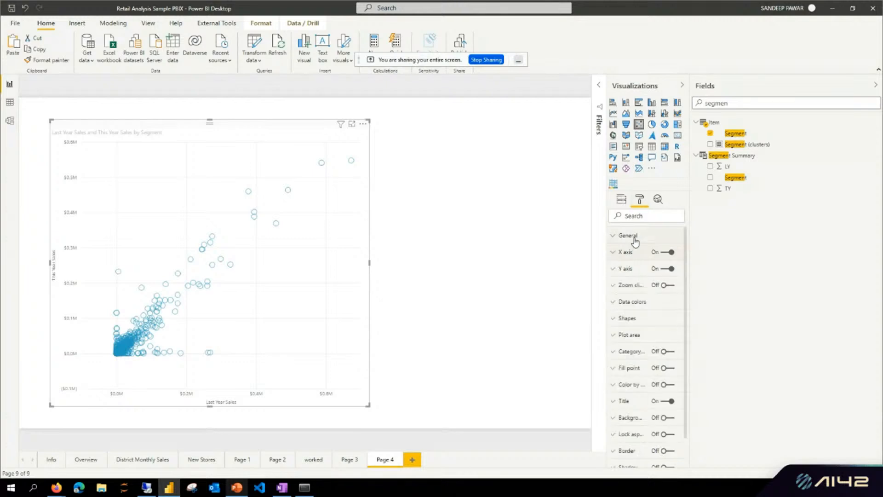
{"action": "left_click", "coordinate": [634, 237]}
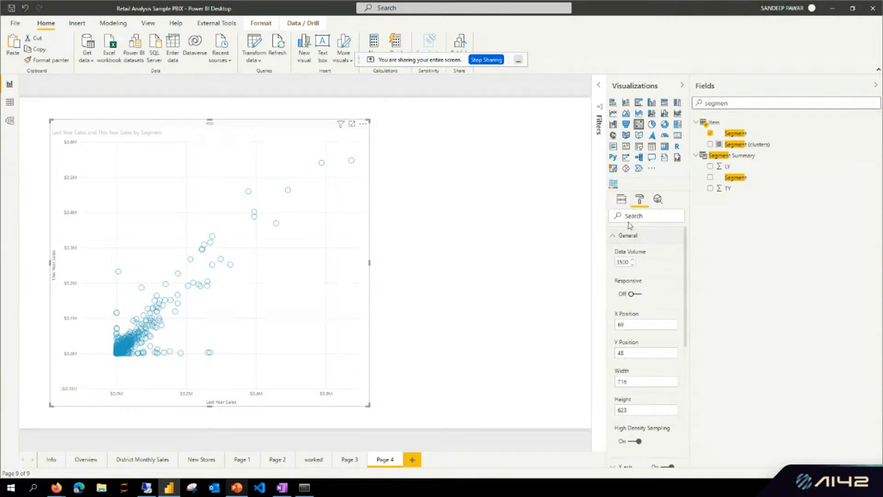
{"action": "scroll", "coordinate": [654, 350], "scroll_direction": "down", "scroll_amount": 2}
{"action": "left_click_drag", "start_coordinate": [641, 290], "coordinate": [543, 290]}
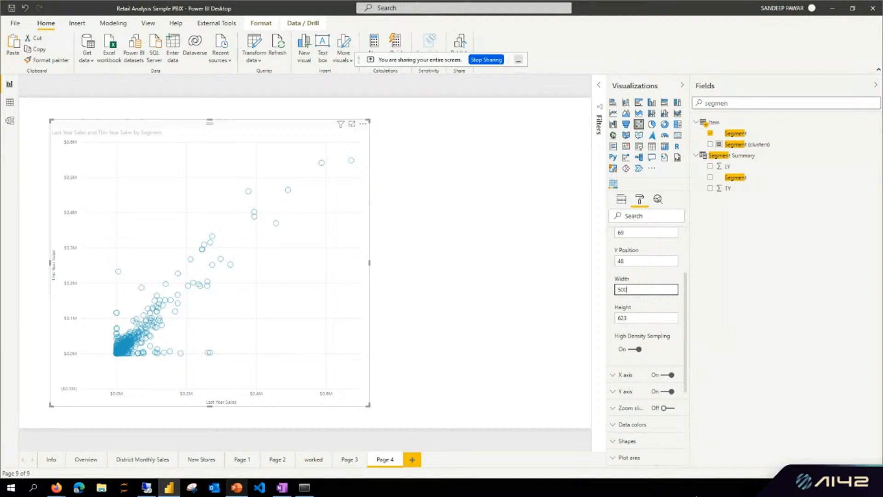
{"action": "key", "text": "Tab"}
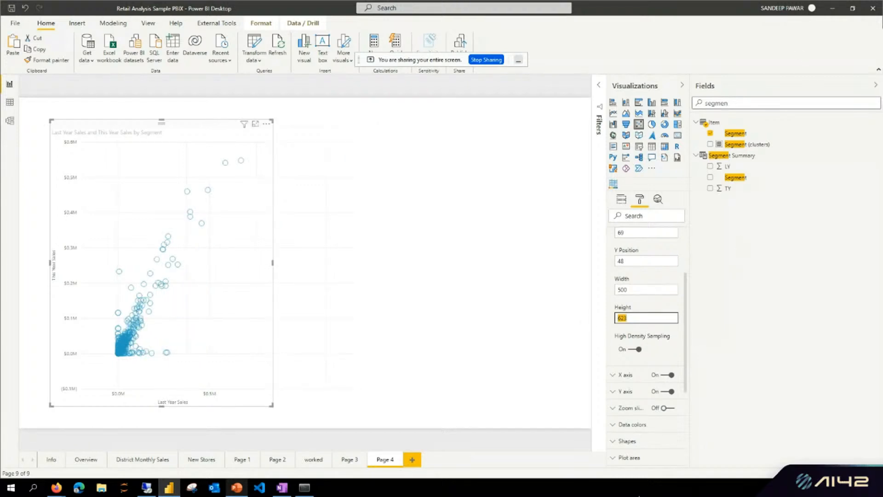
{"action": "key", "text": "Return"}
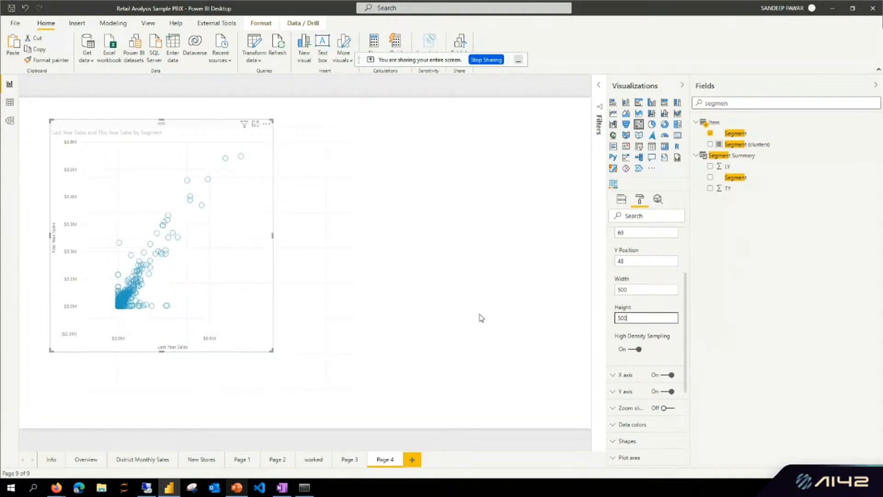
{"action": "left_click", "coordinate": [364, 266]}
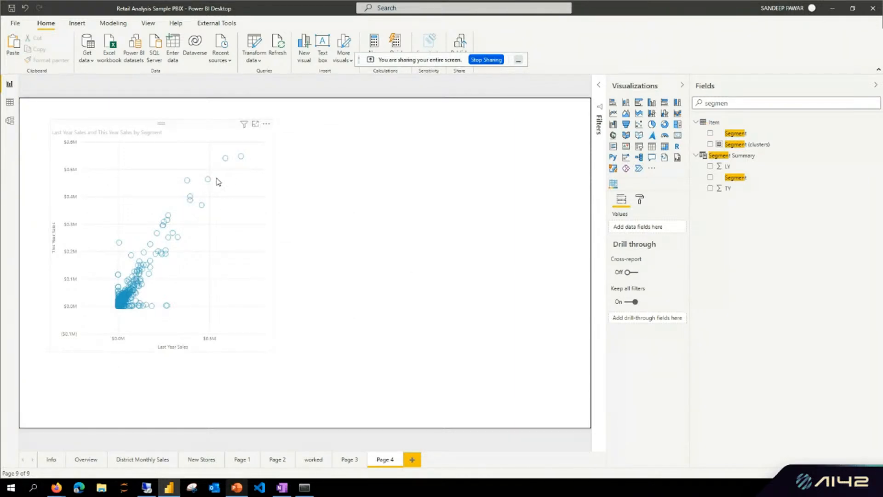
Step: Resize the scatter chart freehand to wide and short, then to tall and narrow at about 343 by 627
{"action": "left_click", "coordinate": [227, 233]}
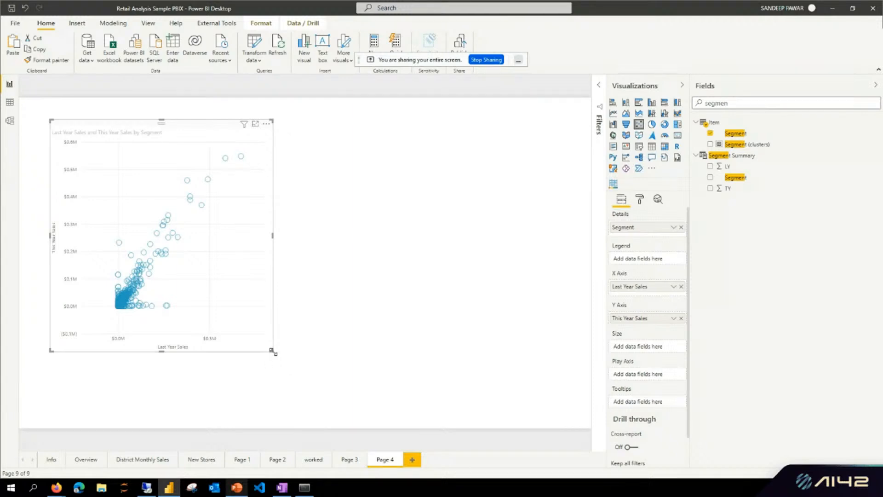
{"action": "left_click", "coordinate": [290, 356]}
{"action": "left_click", "coordinate": [232, 258]}
{"action": "left_click_drag", "start_coordinate": [271, 352], "coordinate": [529, 260]}
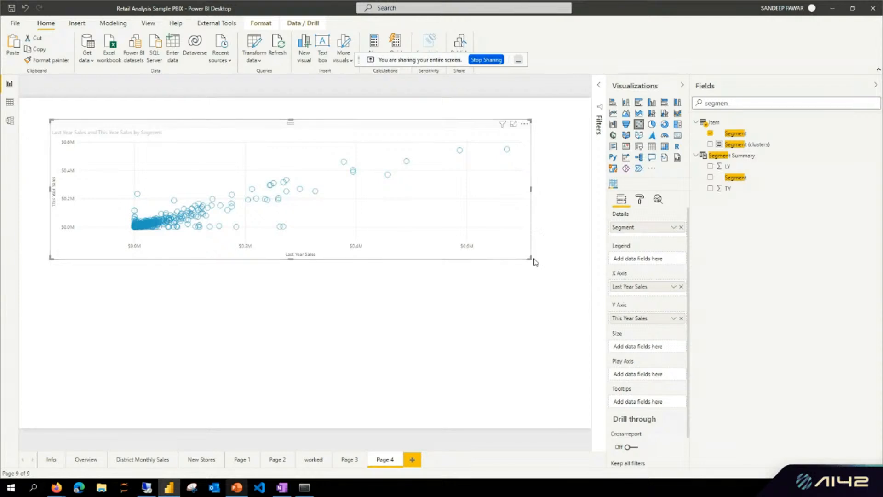
{"action": "left_click_drag", "start_coordinate": [533, 259], "coordinate": [371, 302]}
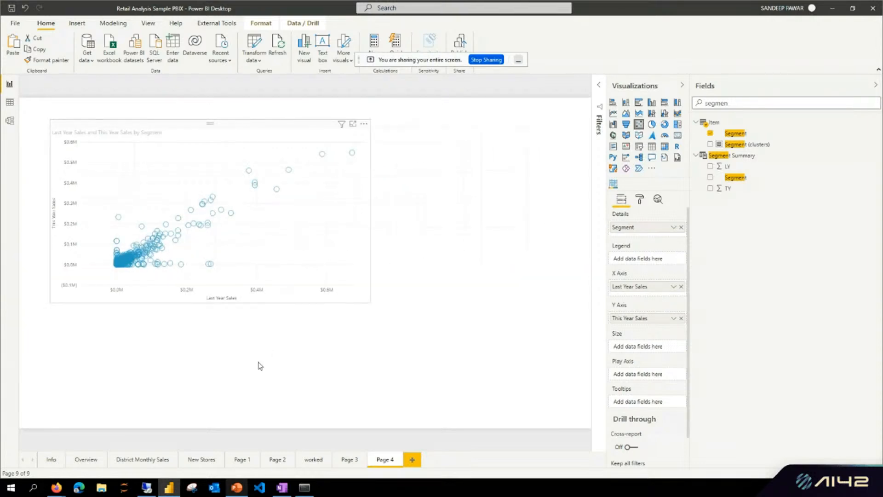
{"action": "left_click_drag", "start_coordinate": [259, 366], "coordinate": [197, 398]}
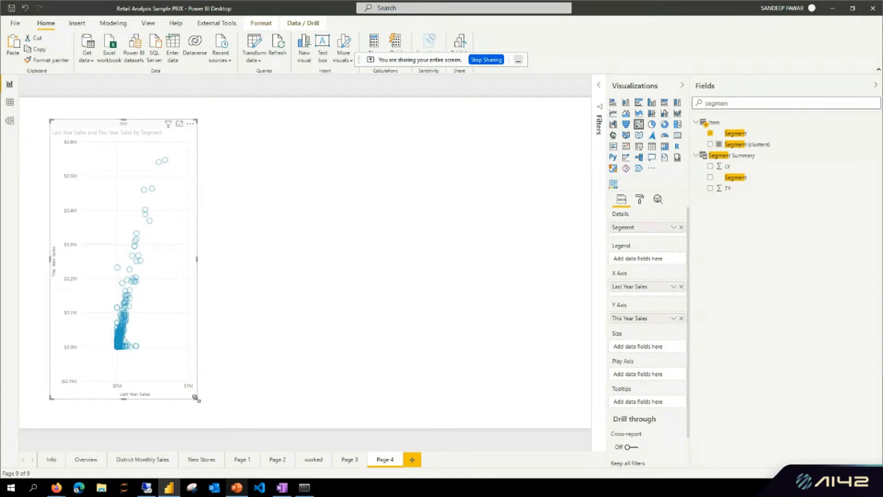
{"action": "left_click_drag", "start_coordinate": [201, 409], "coordinate": [203, 408]}
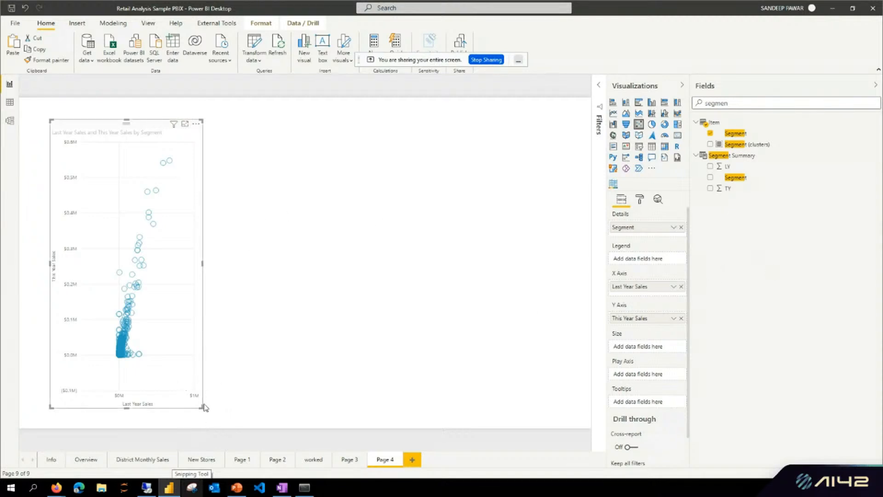
Step: Make the scatter chart square with an exact width of 500 and height of 500
{"action": "left_click", "coordinate": [640, 199]}
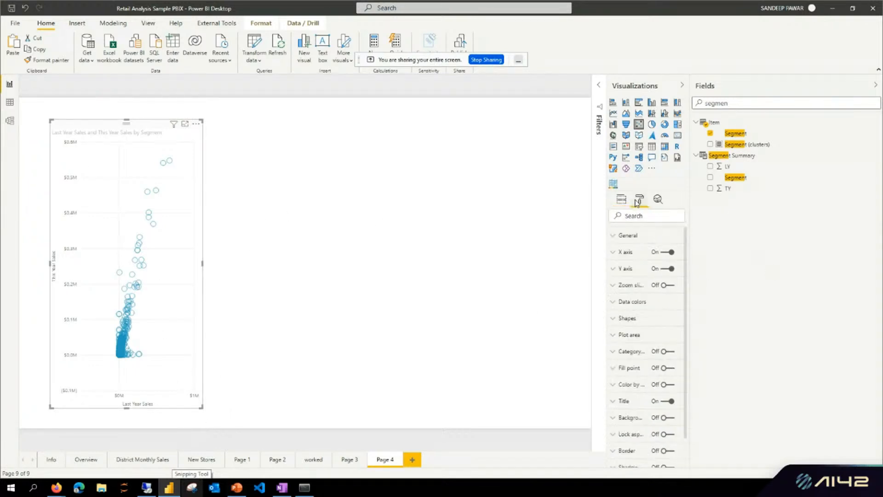
{"action": "left_click", "coordinate": [630, 253]}
{"action": "left_click", "coordinate": [635, 238]}
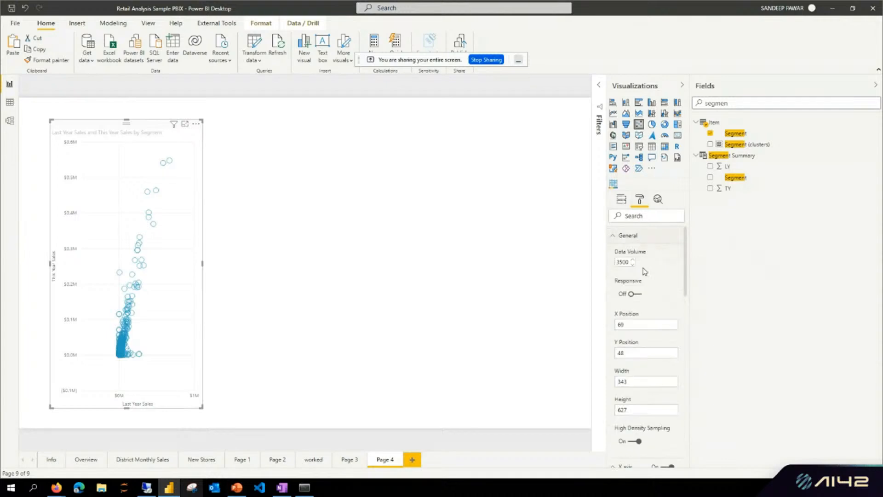
{"action": "left_click", "coordinate": [639, 381]}
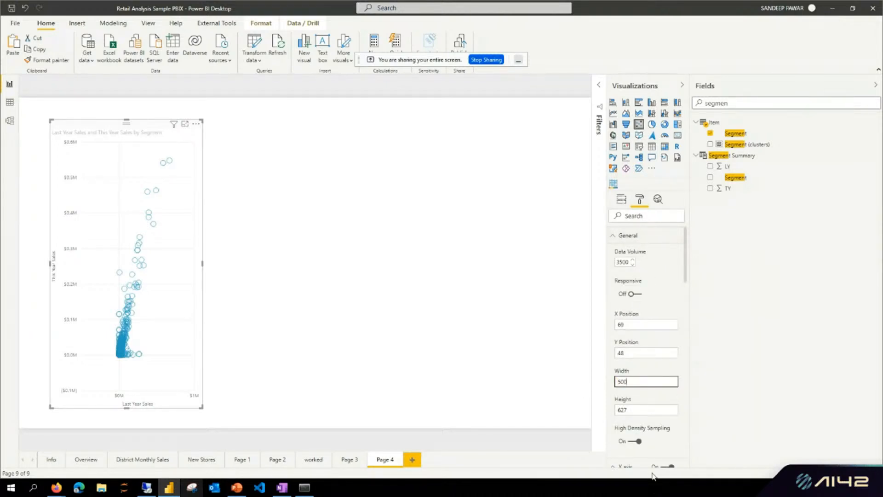
{"action": "key", "text": "Tab"}
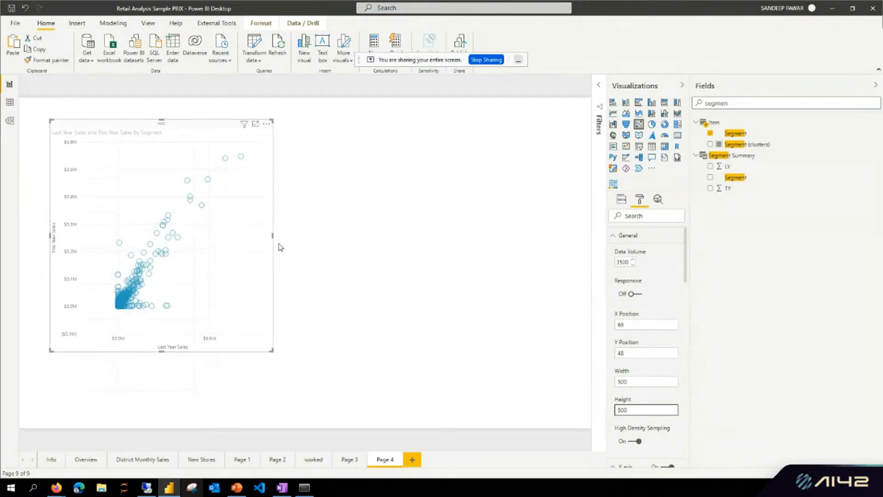
{"action": "left_click", "coordinate": [280, 247]}
Step: Set the end of the scatter chart's X axis to 600000
{"action": "left_click", "coordinate": [639, 200]}
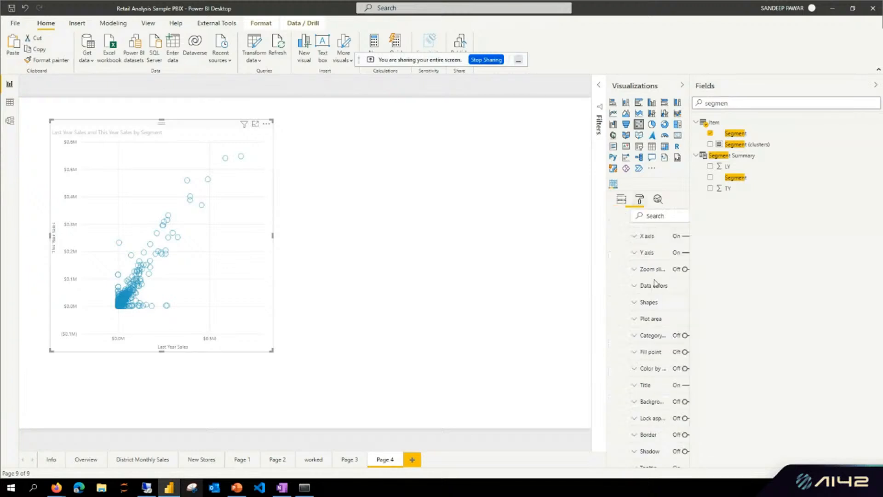
{"action": "left_click", "coordinate": [627, 253]}
{"action": "left_click", "coordinate": [641, 336]}
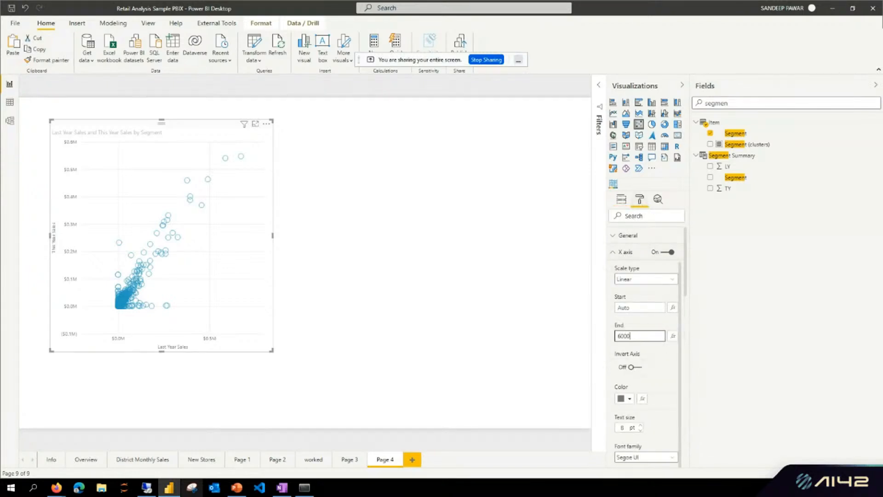
{"action": "key", "text": "Return"}
{"action": "key", "text": "ctrl+c"}
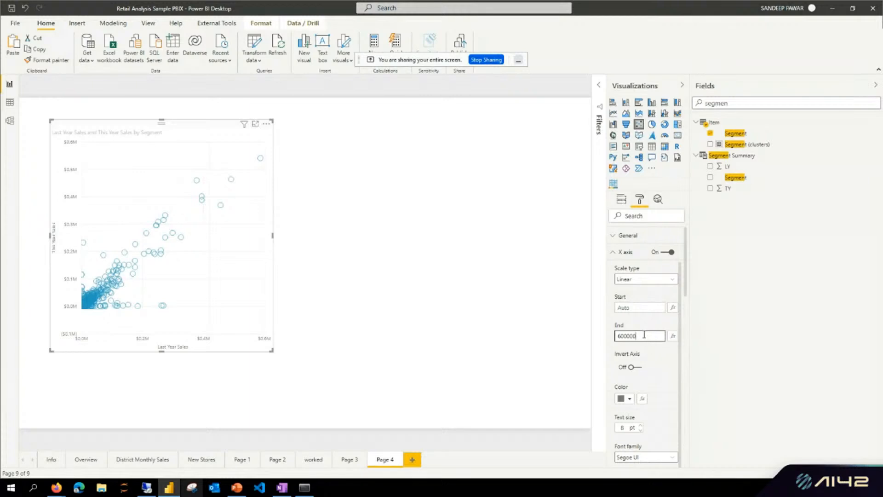
{"action": "left_click", "coordinate": [579, 338]}
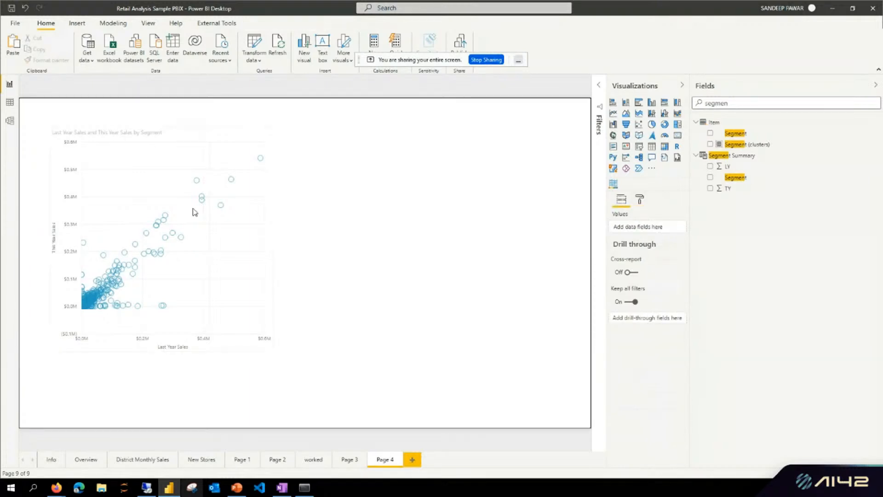
Step: Copy the X axis end value and use it as the Y axis end, 600000, in the scatter chart
{"action": "left_click", "coordinate": [228, 274]}
{"action": "left_click", "coordinate": [641, 201]}
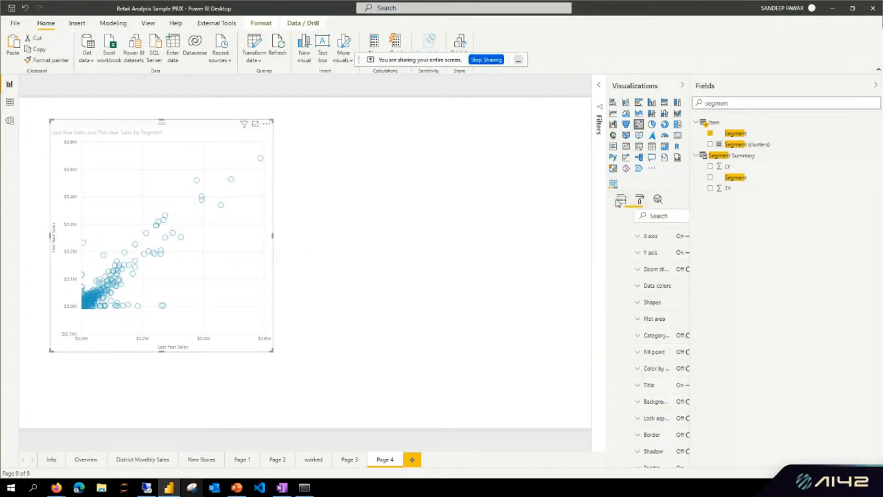
{"action": "left_click", "coordinate": [627, 252]}
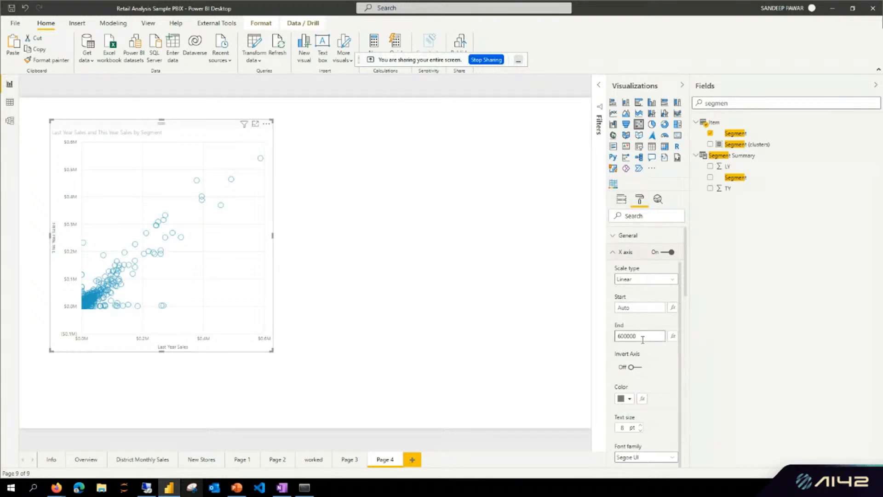
{"action": "left_click", "coordinate": [646, 336]}
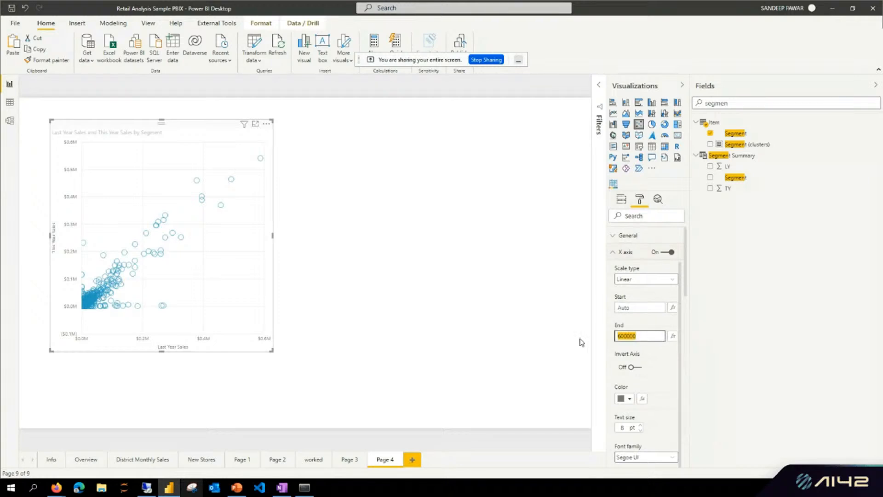
{"action": "left_click", "coordinate": [623, 252]}
{"action": "left_click", "coordinate": [635, 269]}
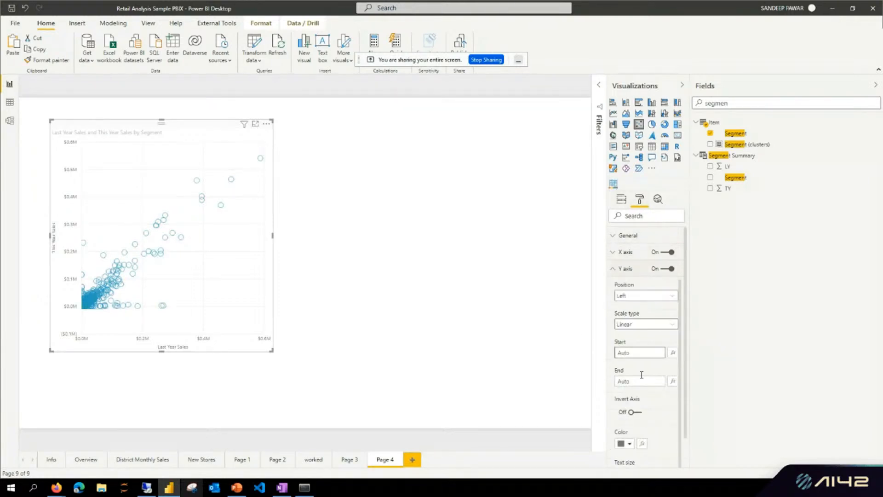
{"action": "left_click", "coordinate": [639, 381]}
{"action": "key", "text": "ctrl+v"}
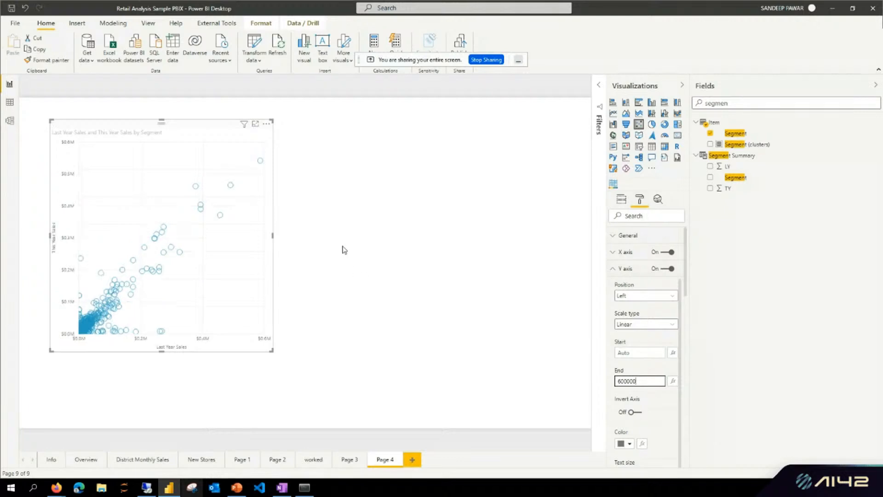
{"action": "left_click", "coordinate": [345, 230]}
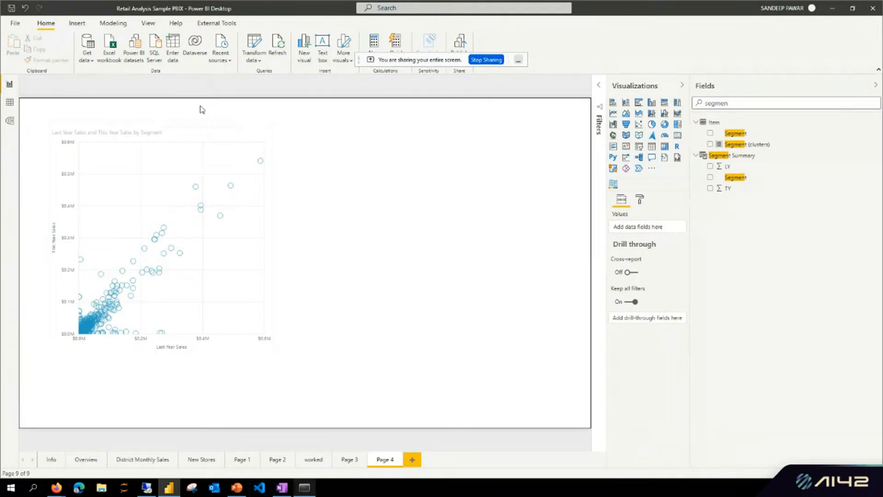
Step: Move the scatter chart slightly toward the middle of the page and add a trend line to it
{"action": "left_click", "coordinate": [180, 139]}
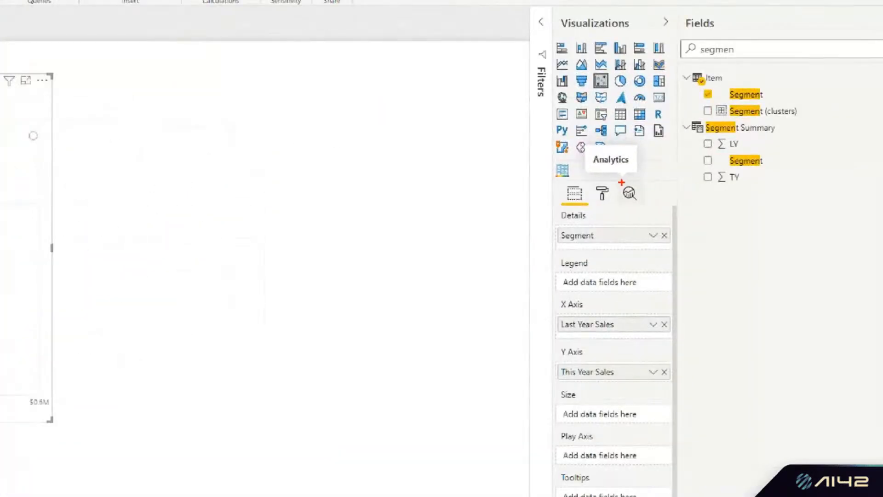
{"action": "mouse_move", "coordinate": [621, 182]}
{"action": "left_mouse_down"}
{"action": "mouse_move", "coordinate": [599, 196]}
{"action": "mouse_move", "coordinate": [655, 209]}
{"action": "mouse_move", "coordinate": [618, 173]}
{"action": "left_mouse_up"}
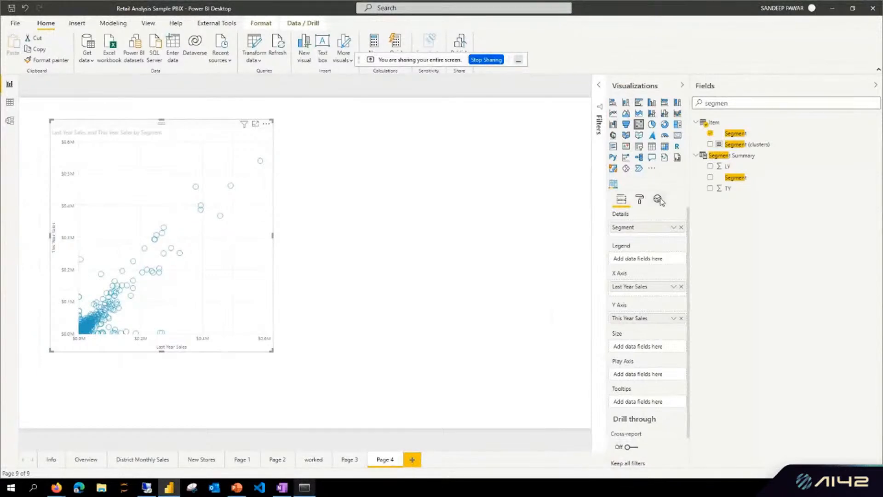
{"action": "left_click", "coordinate": [647, 197]}
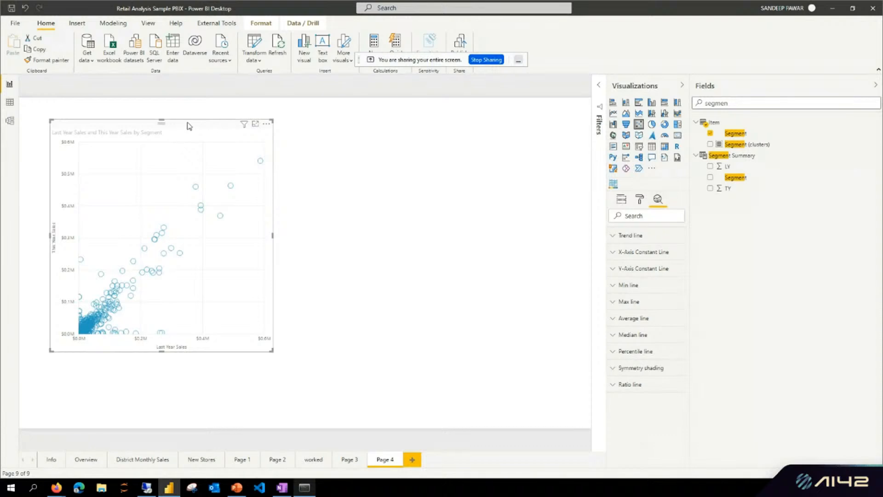
{"action": "left_click_drag", "start_coordinate": [189, 126], "coordinate": [205, 143]}
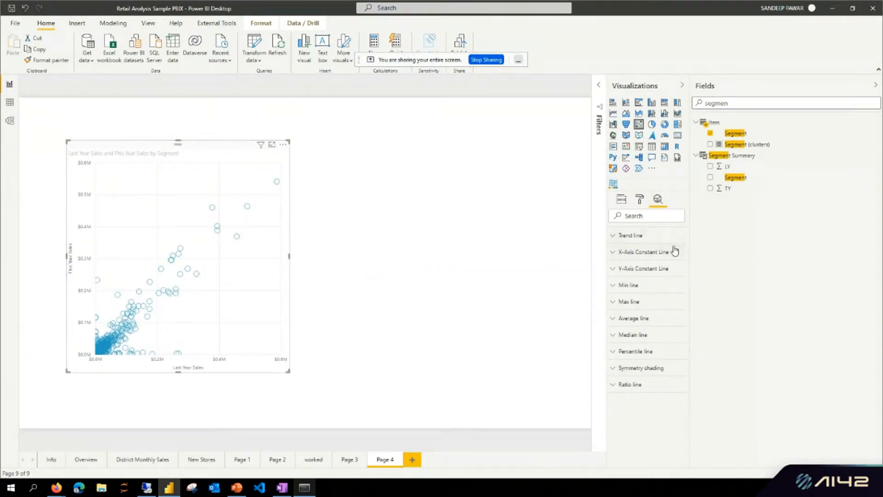
{"action": "left_click", "coordinate": [628, 237]}
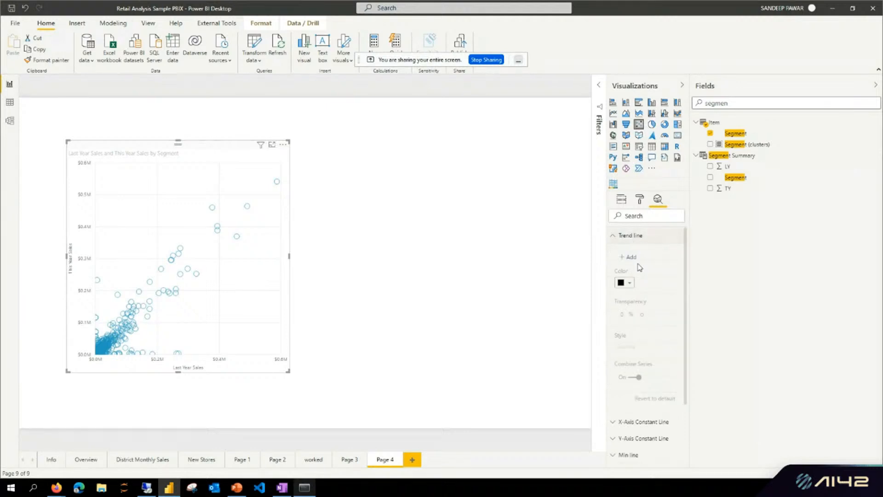
{"action": "left_click", "coordinate": [629, 257]}
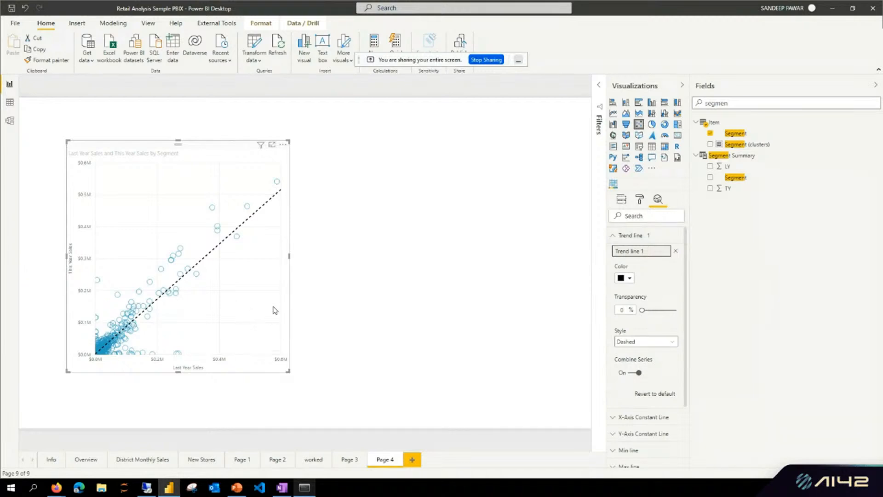
Step: Add symmetry shading to the scatter chart and set its transparency to 79%
{"action": "left_click", "coordinate": [621, 235]}
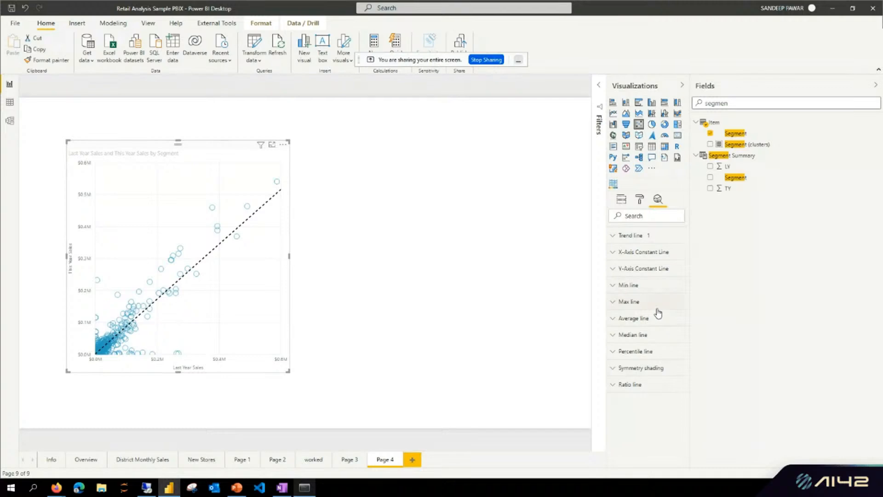
{"action": "left_click", "coordinate": [638, 371]}
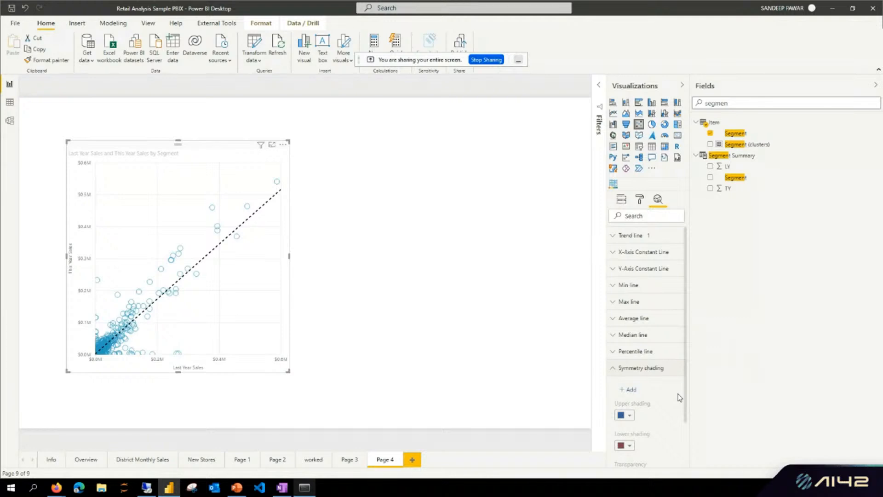
{"action": "scroll", "coordinate": [680, 396], "scroll_direction": "down", "scroll_amount": 2}
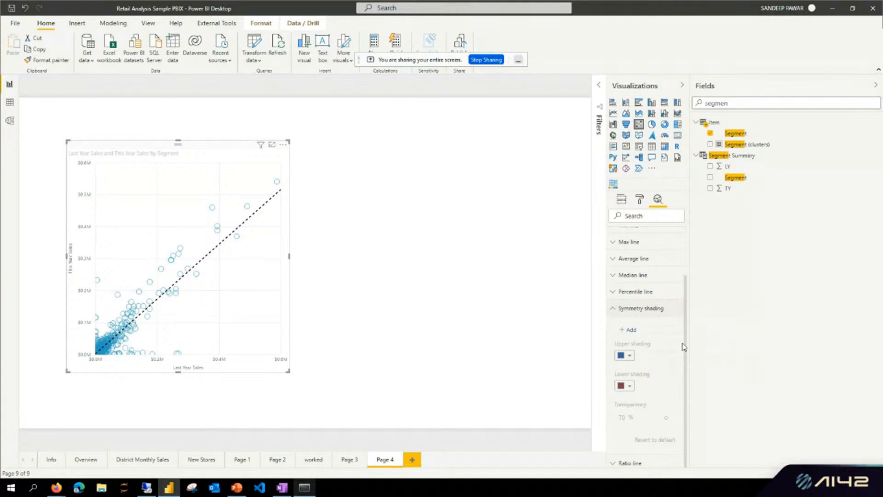
{"action": "left_click", "coordinate": [631, 330]}
{"action": "scroll", "coordinate": [662, 387], "scroll_direction": "down", "scroll_amount": 2}
{"action": "mouse_move", "coordinate": [666, 417]}
{"action": "left_mouse_down"}
{"action": "mouse_move", "coordinate": [653, 418]}
{"action": "mouse_move", "coordinate": [670, 419]}
{"action": "left_mouse_up"}
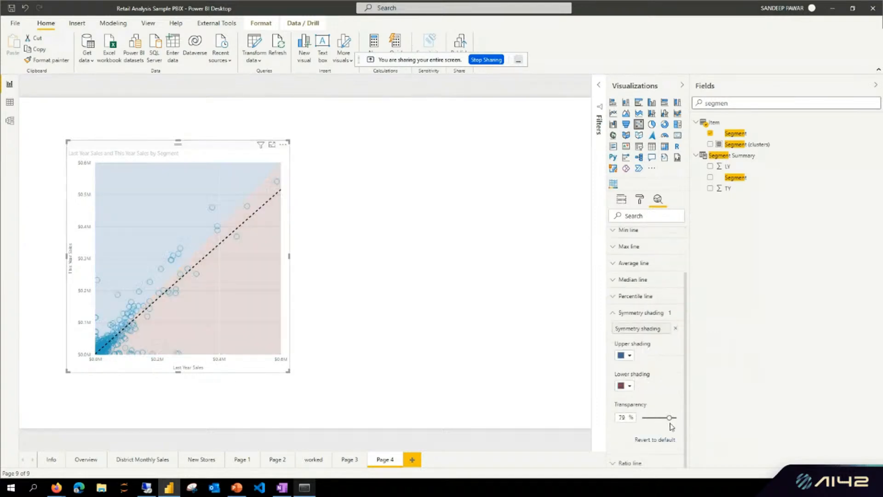
{"action": "left_click", "coordinate": [639, 313]}
Step: Add a red ratio line to the scatter chart and enlarge the chart diagonally from its lower-right corner
{"action": "left_click", "coordinate": [633, 385]}
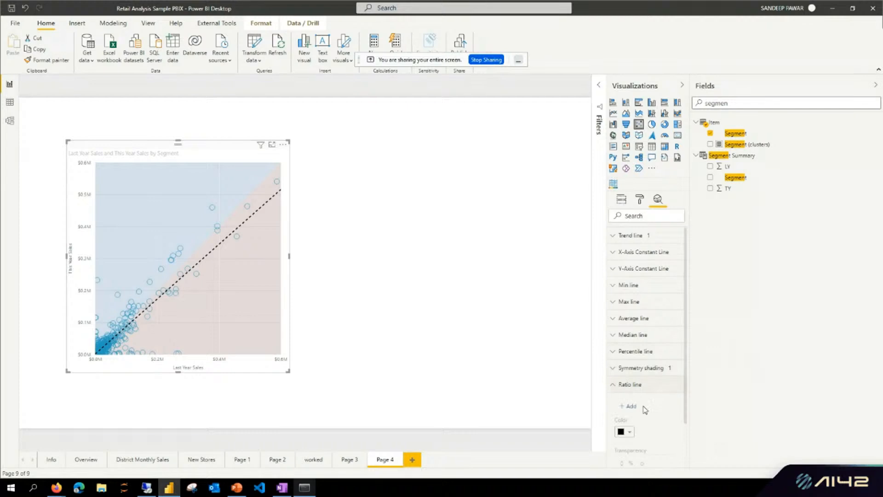
{"action": "left_click", "coordinate": [644, 408]}
{"action": "left_click_drag", "start_coordinate": [288, 371], "coordinate": [367, 420]}
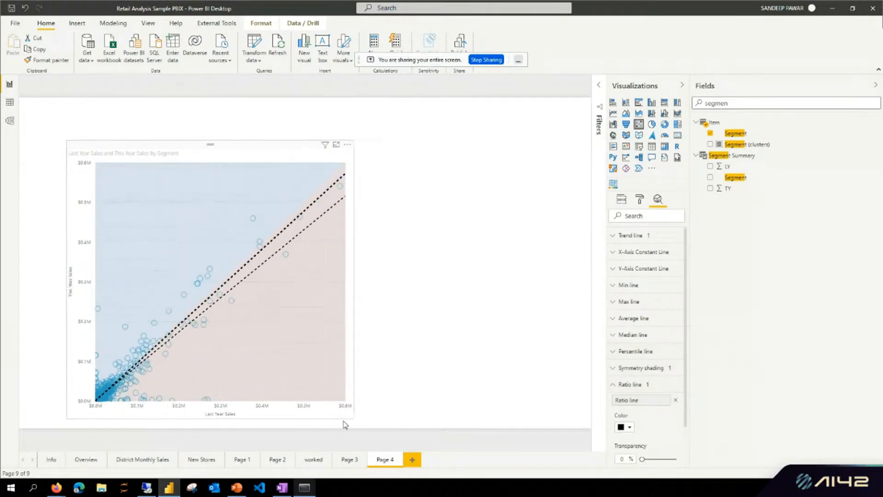
{"action": "left_click", "coordinate": [628, 427]}
{"action": "left_click", "coordinate": [668, 278]}
{"action": "left_click", "coordinate": [457, 211]}
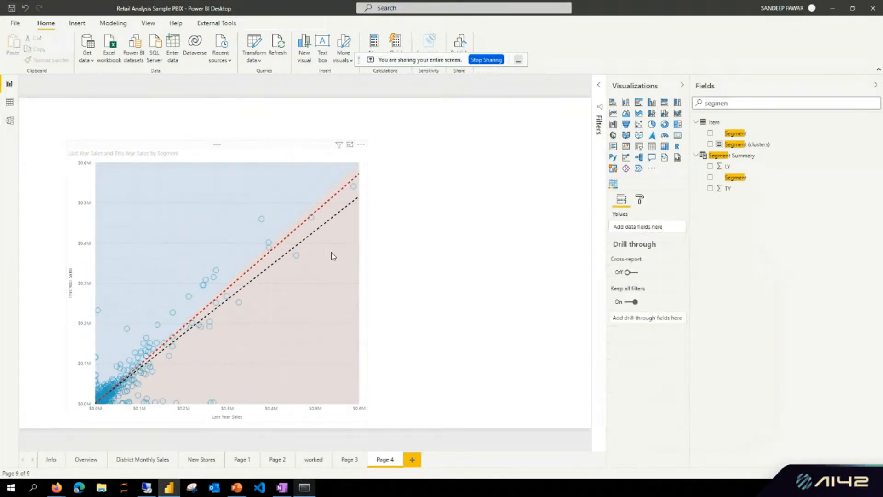
Step: Move the scatter chart slightly up and to the left on the report page and keep it selected
{"action": "left_click", "coordinate": [330, 261]}
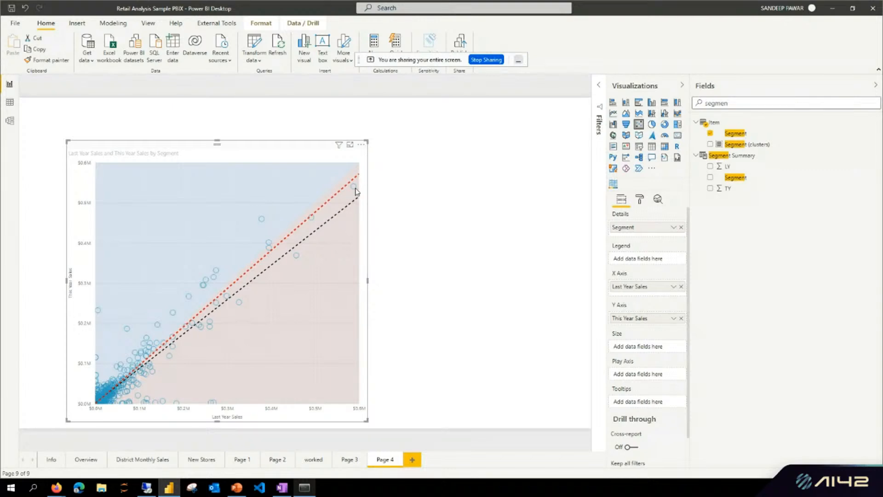
{"action": "mouse_move", "coordinate": [356, 192]}
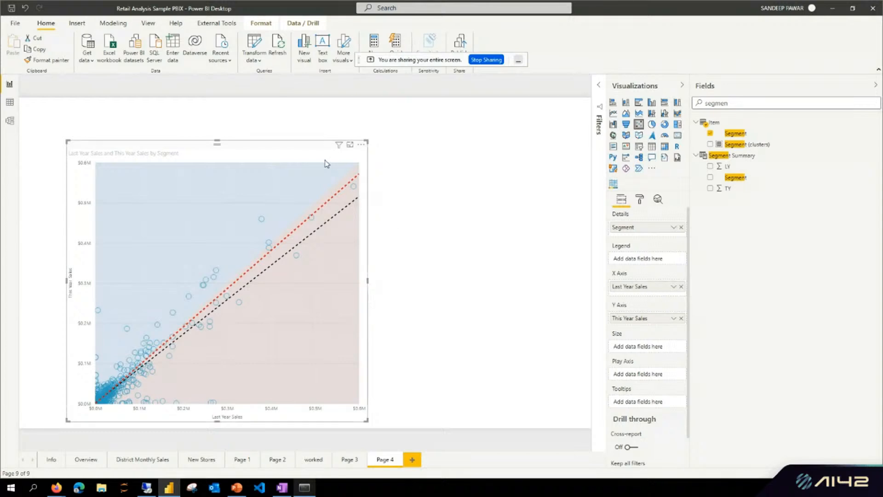
{"action": "left_click_drag", "start_coordinate": [288, 143], "coordinate": [282, 119]}
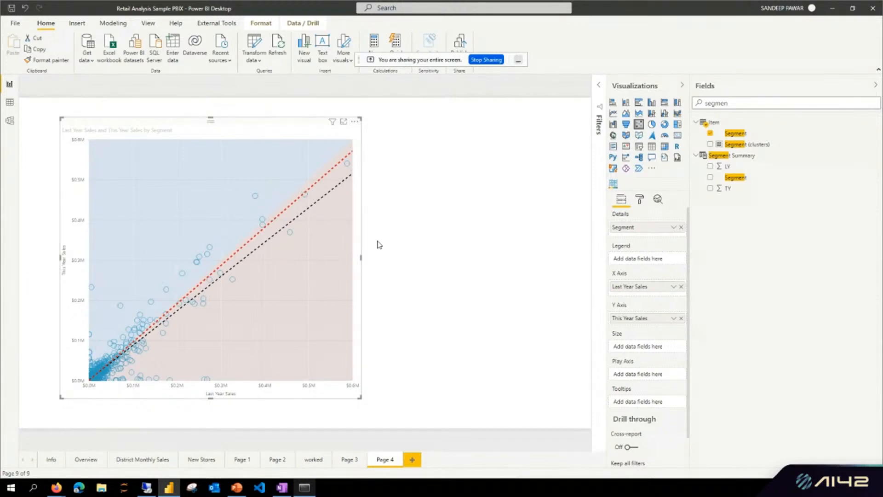
{"action": "left_click", "coordinate": [442, 236]}
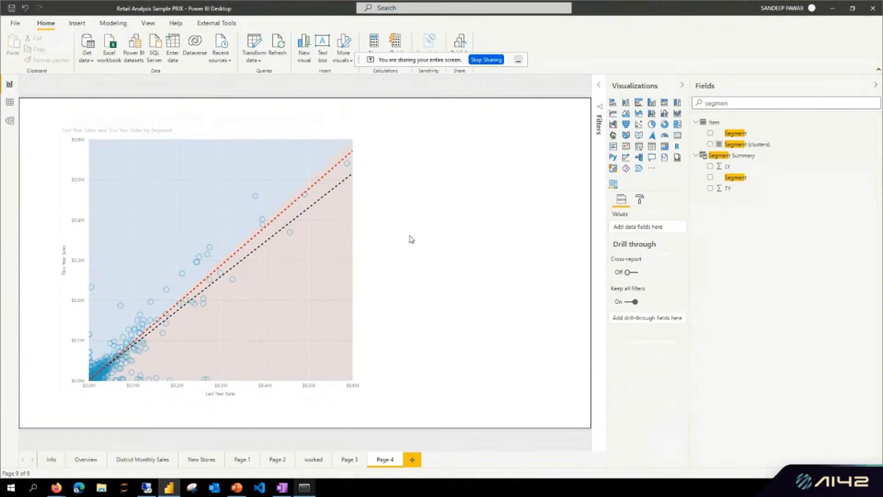
{"action": "left_click", "coordinate": [285, 136]}
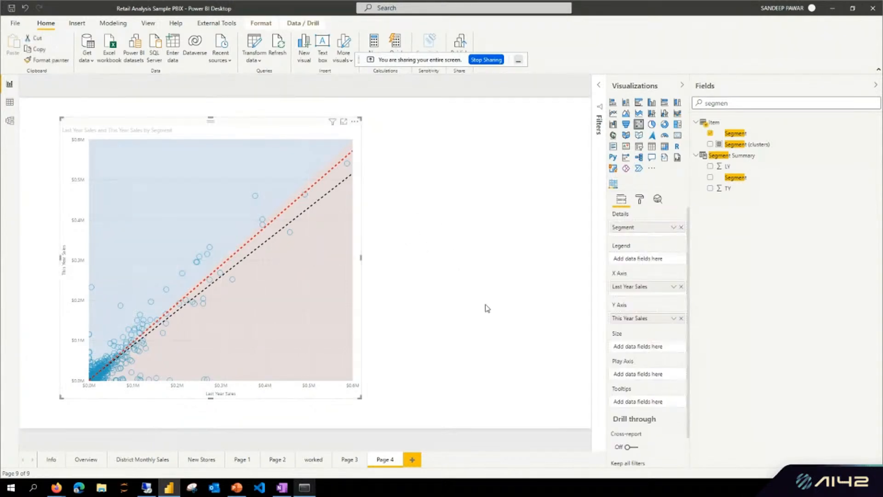
{"action": "left_click", "coordinate": [454, 289]}
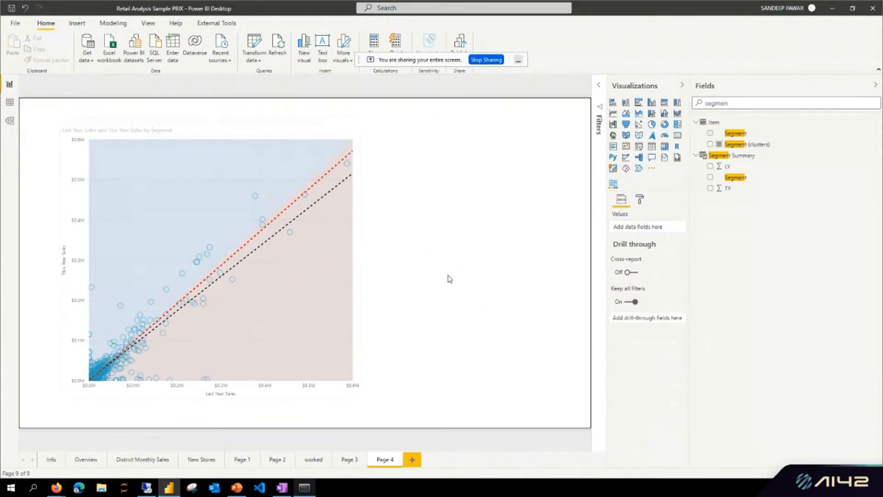
{"action": "left_click", "coordinate": [281, 148]}
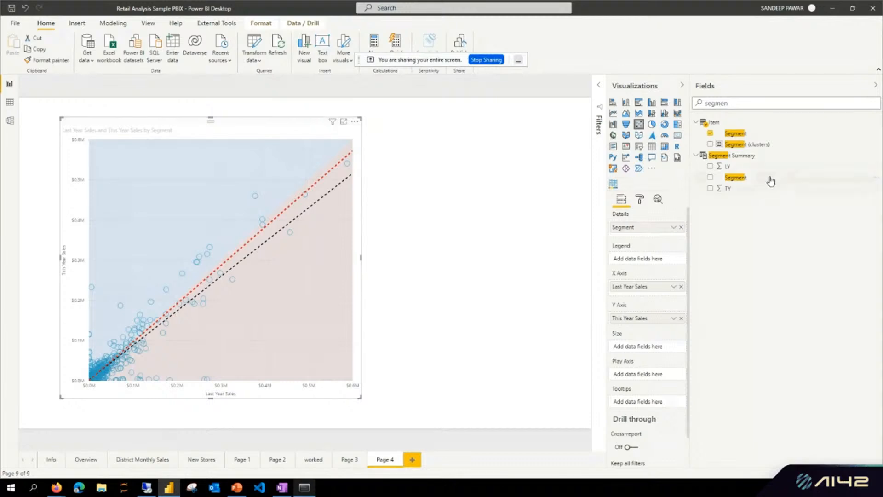
Step: Display the data and defining formula of the Segment Summary table
{"action": "left_click", "coordinate": [9, 102]}
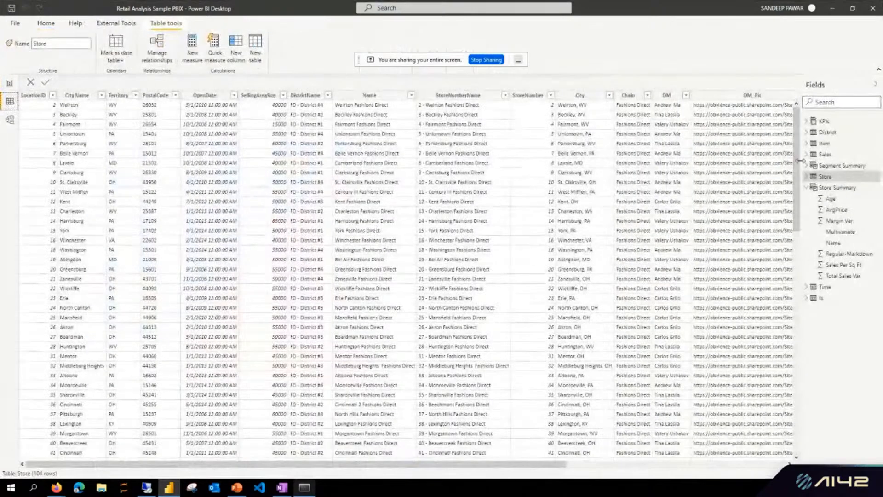
{"action": "left_click", "coordinate": [813, 187]}
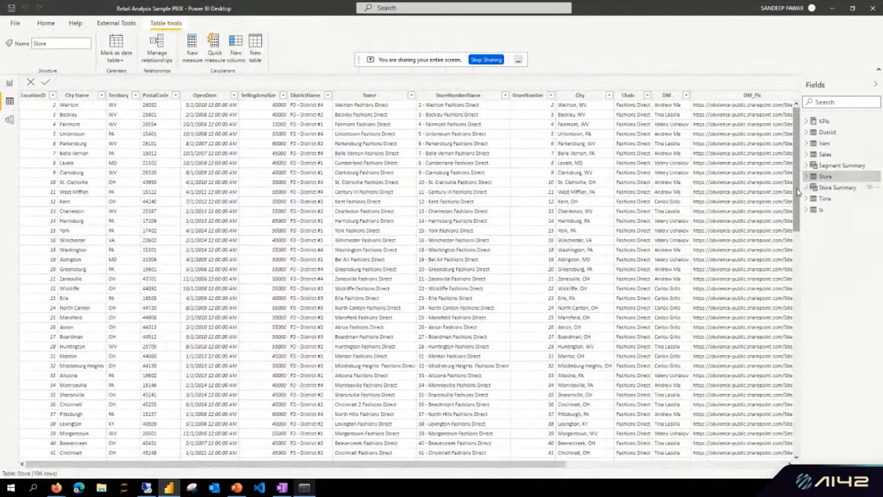
{"action": "left_click", "coordinate": [838, 187]}
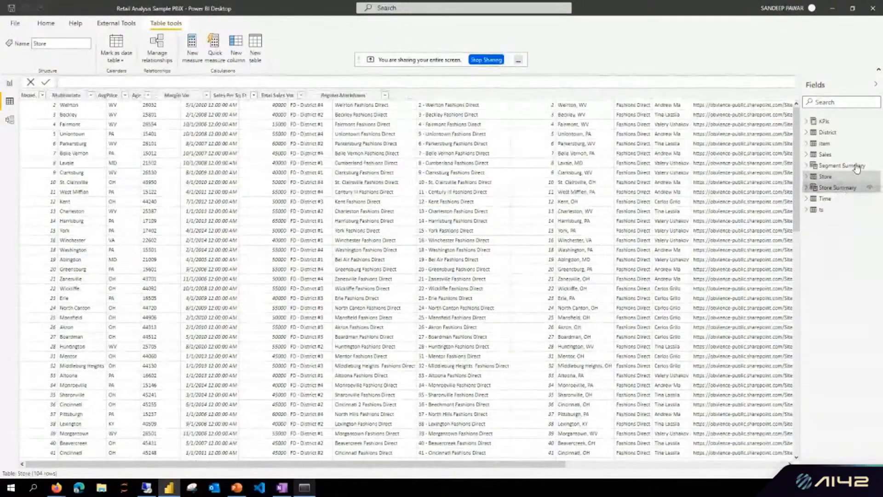
{"action": "left_click", "coordinate": [853, 169]}
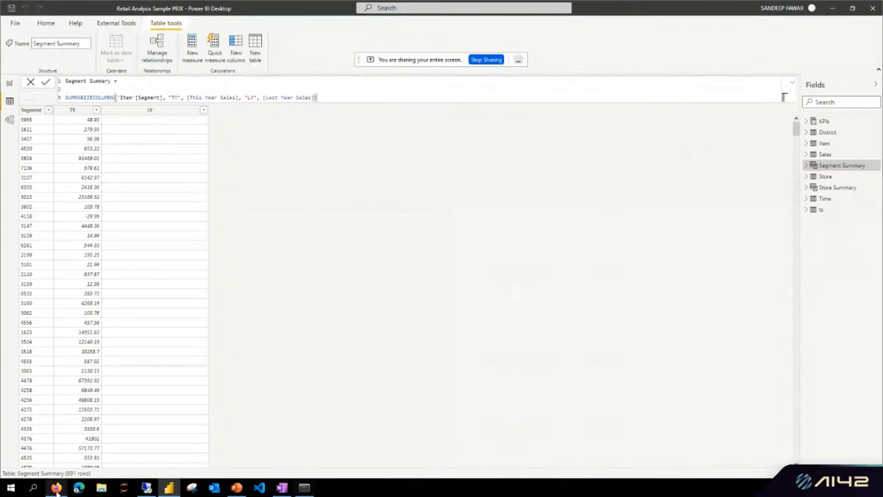
Step: Switch to the Clustering Jupyter notebook in Firefox and examine the TY/LY correlation and the regression plot under Trend vs Symmatry Vs Ratio
{"action": "mouse_move", "coordinate": [56, 487]}
{"action": "left_click", "coordinate": [63, 457]}
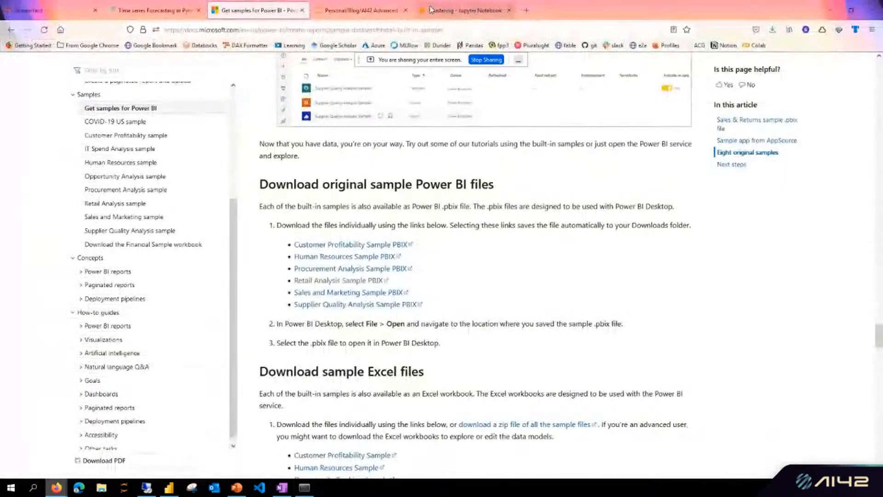
{"action": "left_click", "coordinate": [465, 10]}
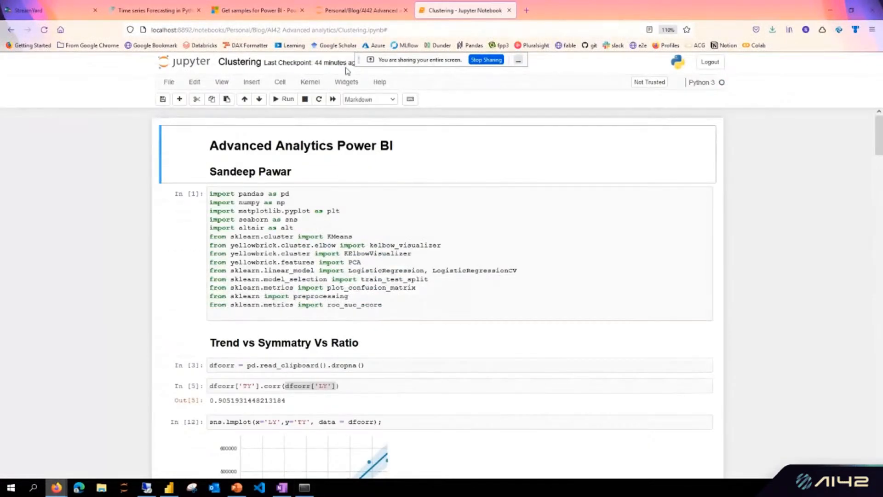
{"action": "scroll", "coordinate": [365, 255], "scroll_direction": "down", "scroll_amount": 3}
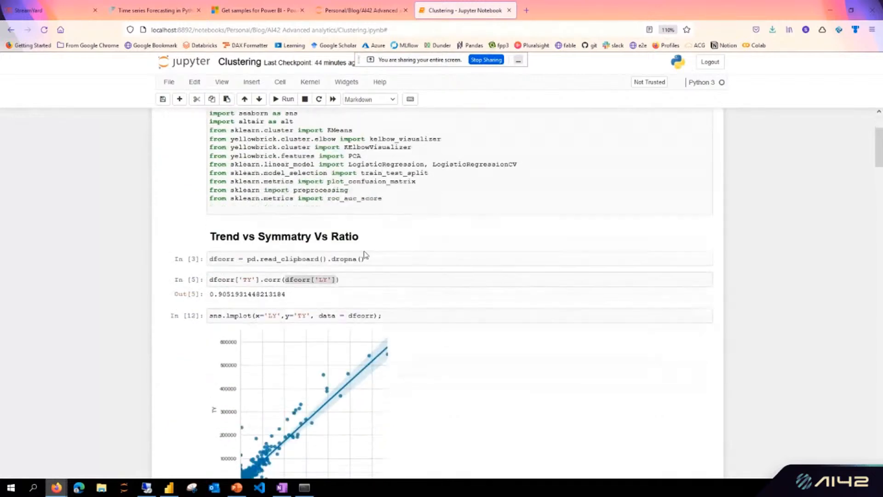
{"action": "scroll", "coordinate": [365, 255], "scroll_direction": "down", "scroll_amount": 1}
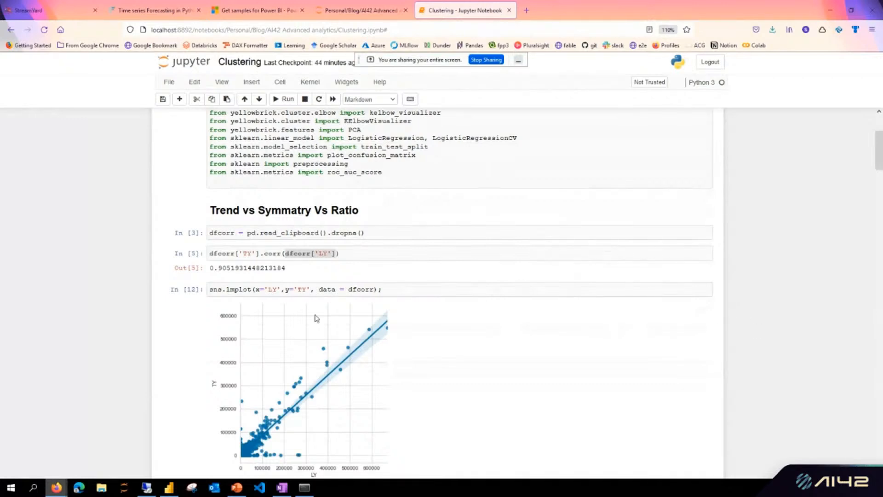
{"action": "scroll", "coordinate": [398, 299], "scroll_direction": "up", "scroll_amount": 1}
{"action": "scroll", "coordinate": [371, 284], "scroll_direction": "down", "scroll_amount": 2}
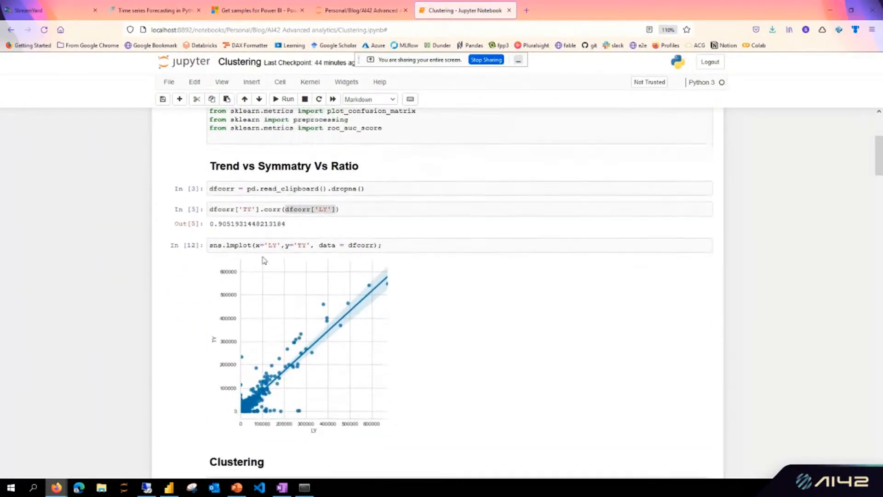
{"action": "left_click", "coordinate": [387, 188]}
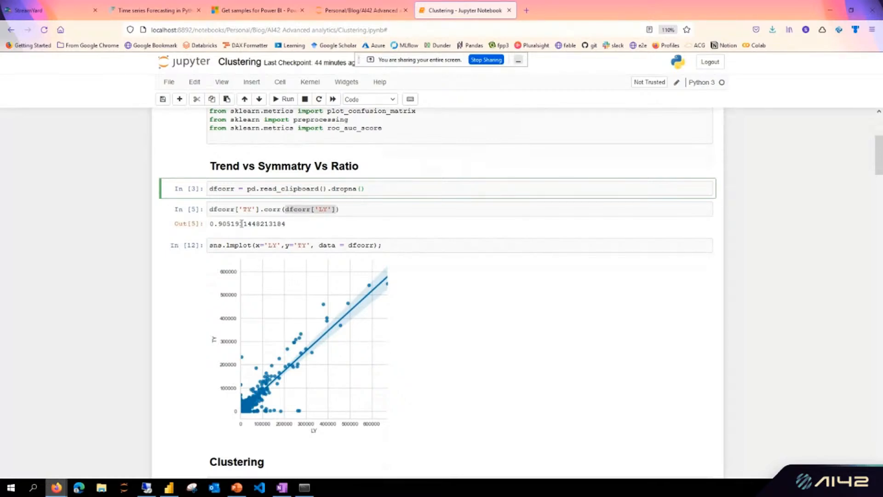
{"action": "left_click_drag", "start_coordinate": [225, 225], "coordinate": [209, 225]}
{"action": "left_click", "coordinate": [561, 369]}
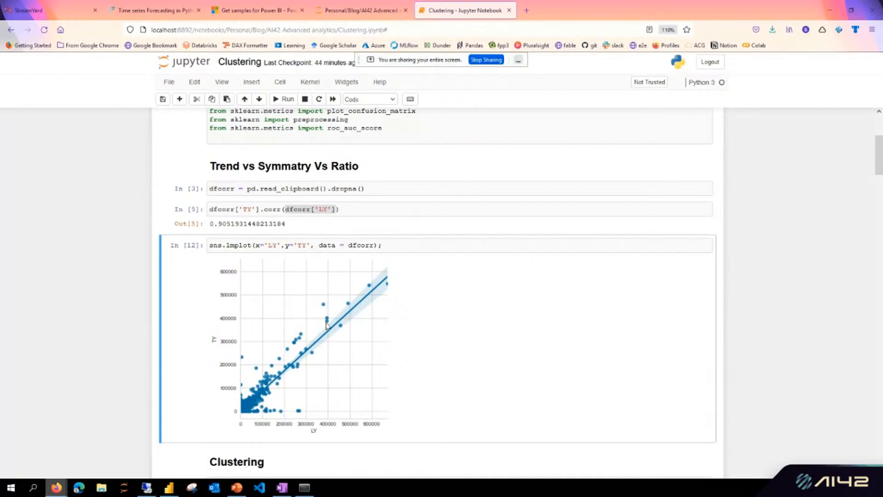
{"action": "scroll", "coordinate": [471, 299], "scroll_direction": "down", "scroll_amount": 2}
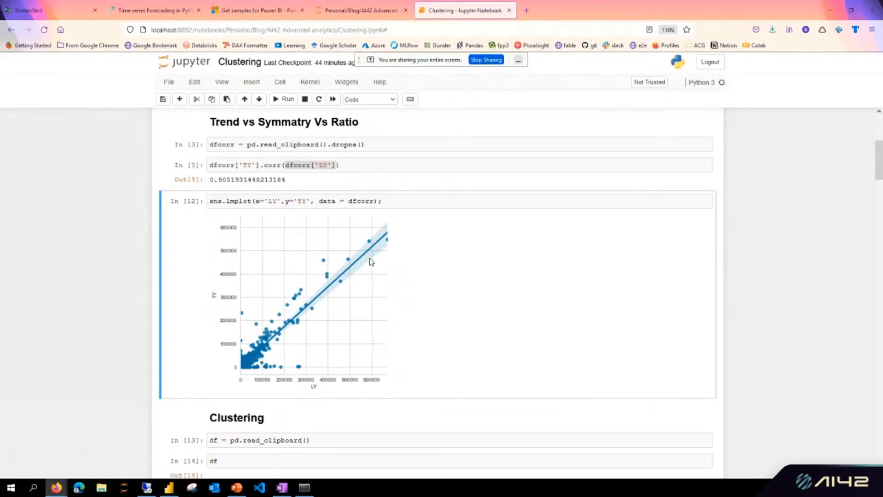
Step: Return to the Power BI report page with the scatter chart and turn on its zoom sliders
{"action": "left_click", "coordinate": [830, 10]}
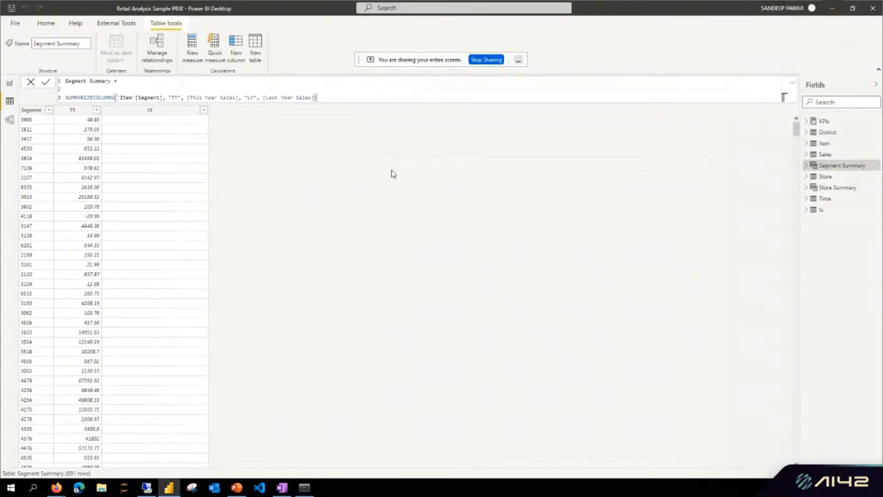
{"action": "left_click", "coordinate": [10, 84]}
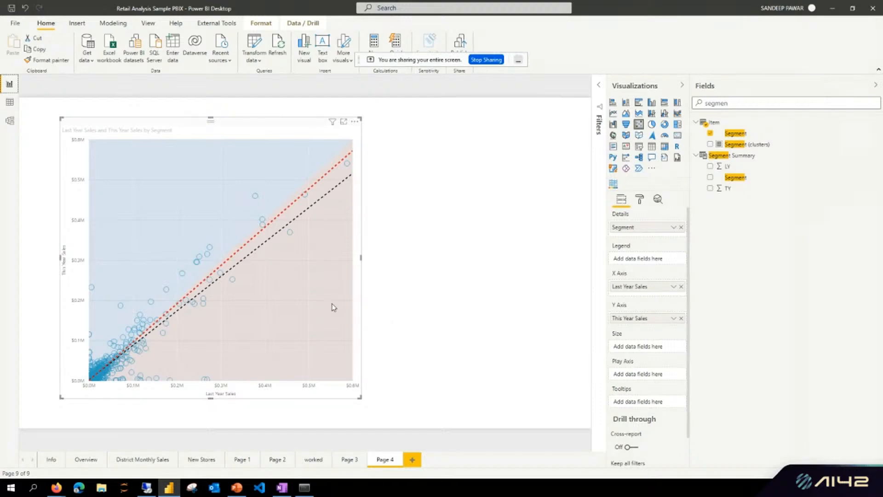
{"action": "left_click", "coordinate": [438, 262]}
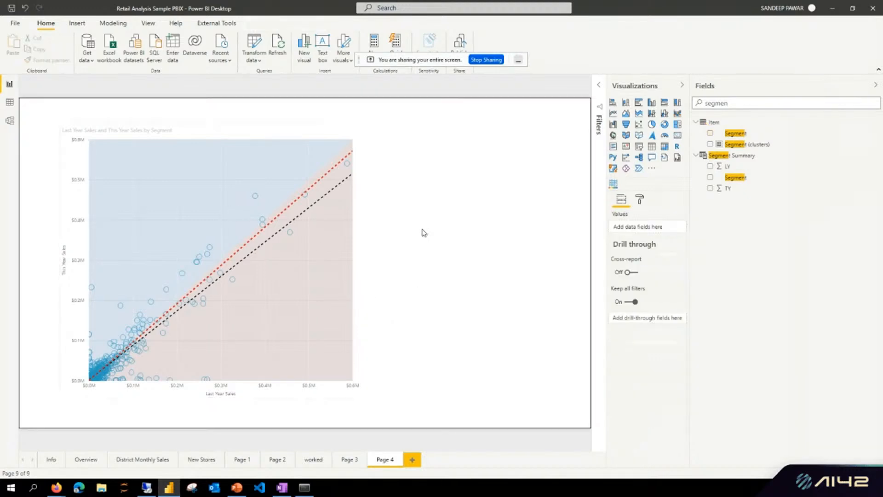
{"action": "left_click", "coordinate": [252, 146]}
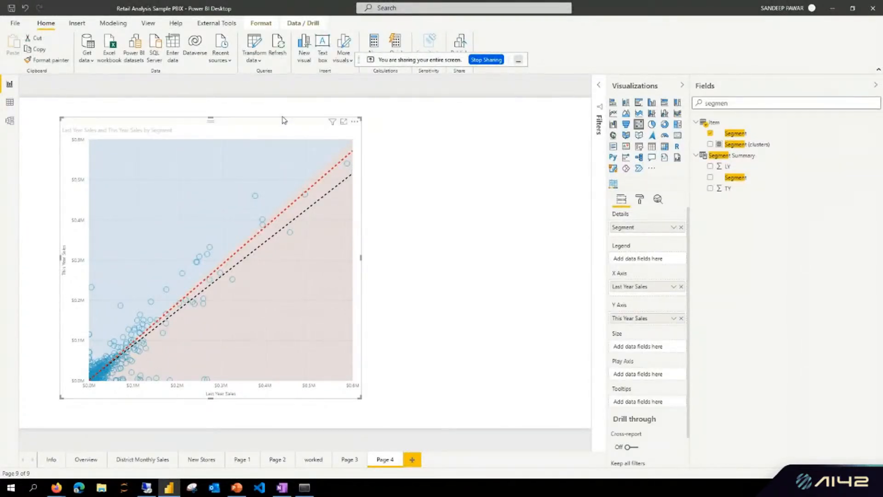
{"action": "left_click", "coordinate": [640, 200]}
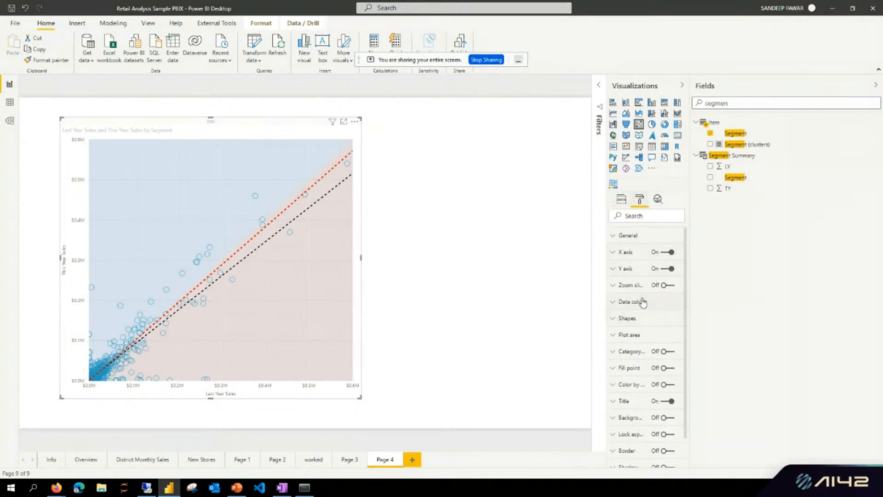
{"action": "left_click", "coordinate": [667, 285]}
Step: Zoom the scatter chart into the low-sales range with both axis zoom sliders, and restore both to their full range
{"action": "left_click_drag", "start_coordinate": [353, 387], "coordinate": [204, 394]}
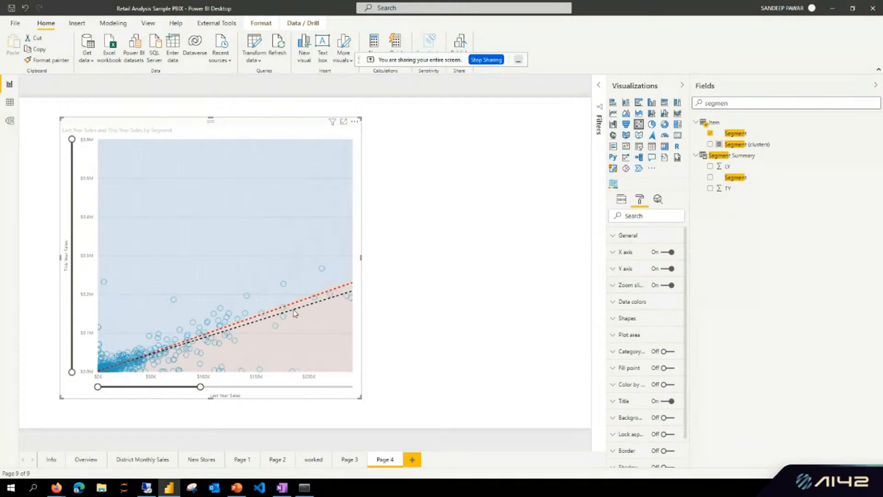
{"action": "left_click_drag", "start_coordinate": [73, 204], "coordinate": [72, 287]}
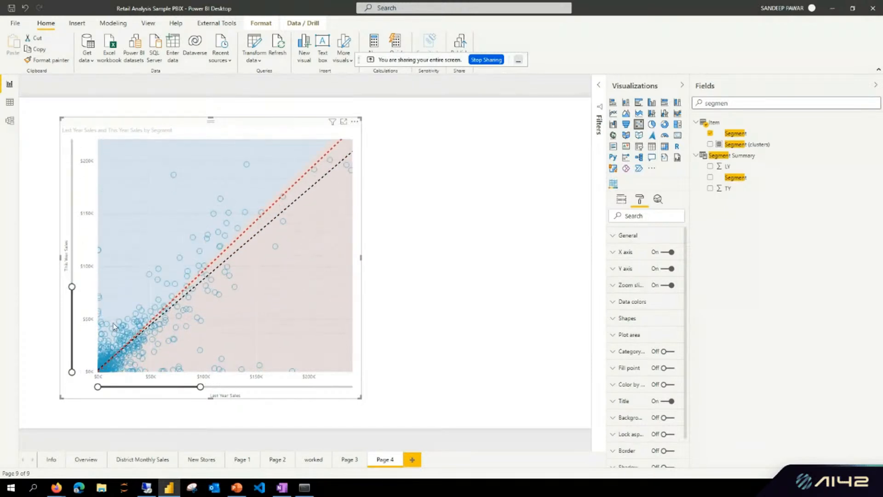
{"action": "left_click_drag", "start_coordinate": [200, 386], "coordinate": [155, 388]}
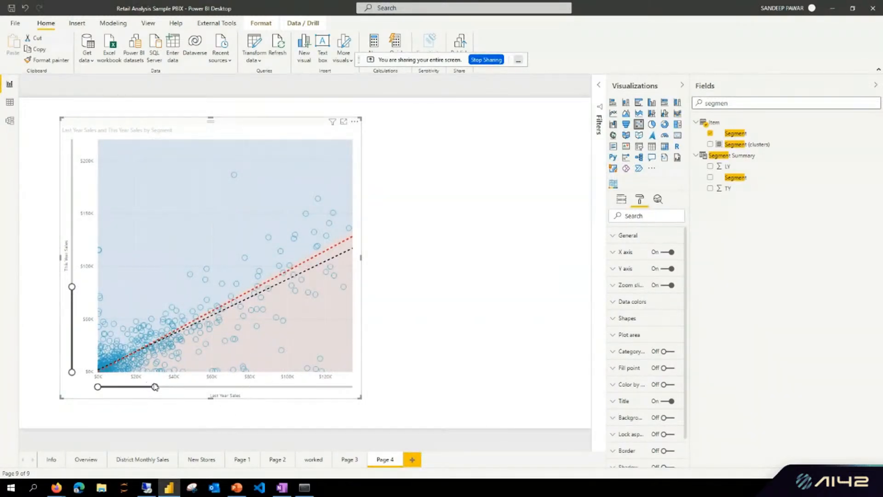
{"action": "left_click_drag", "start_coordinate": [154, 387], "coordinate": [365, 388]}
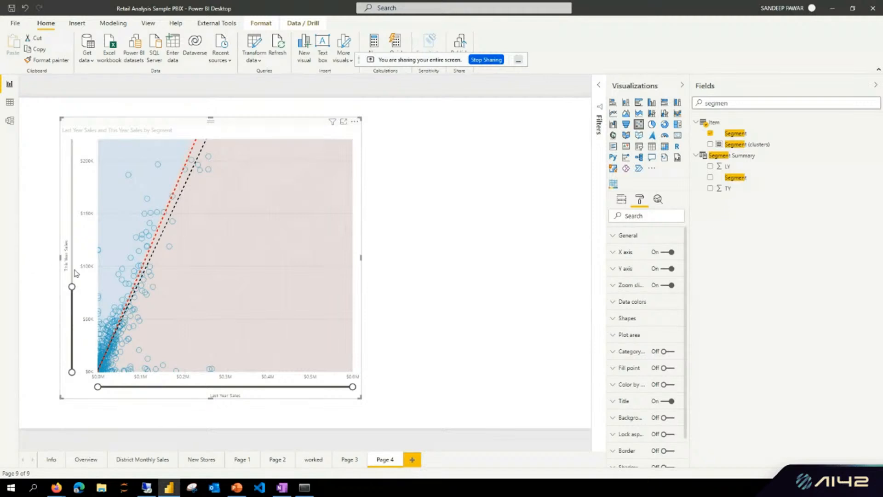
{"action": "left_click_drag", "start_coordinate": [72, 286], "coordinate": [72, 139]}
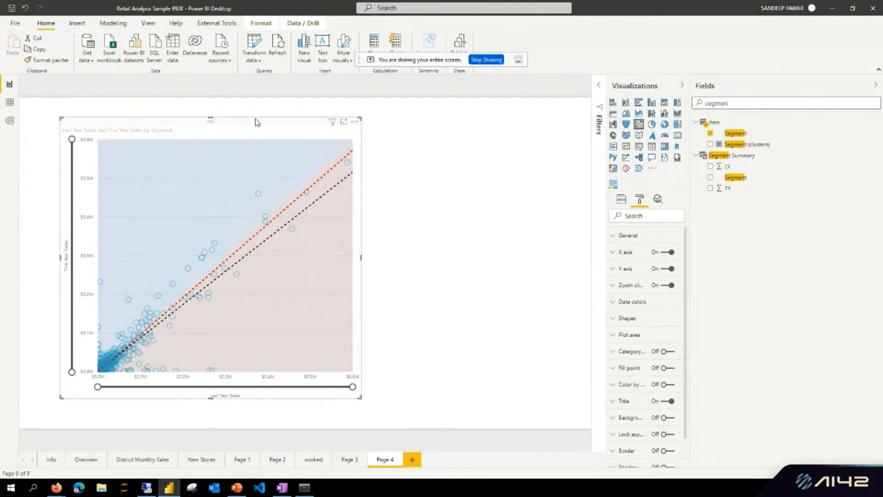
{"action": "left_click", "coordinate": [472, 346]}
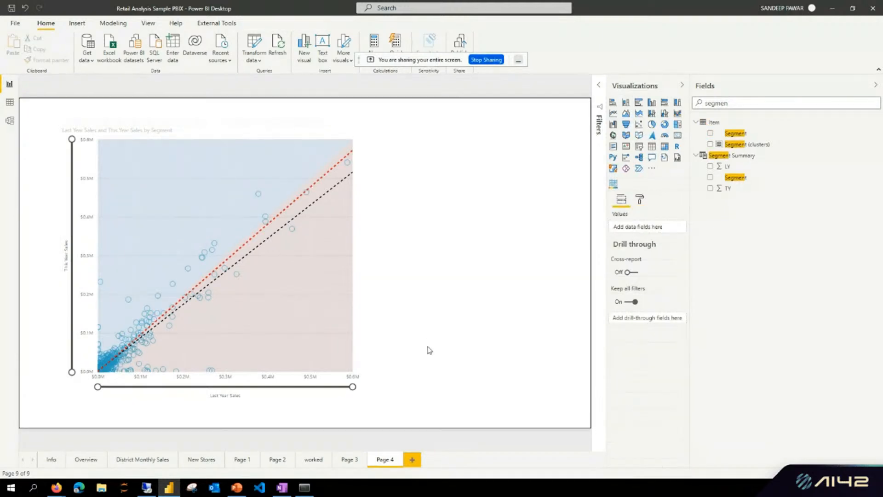
Step: Replace Segment with the Store table's Name field as the scatter chart's details
{"action": "left_click", "coordinate": [284, 162]}
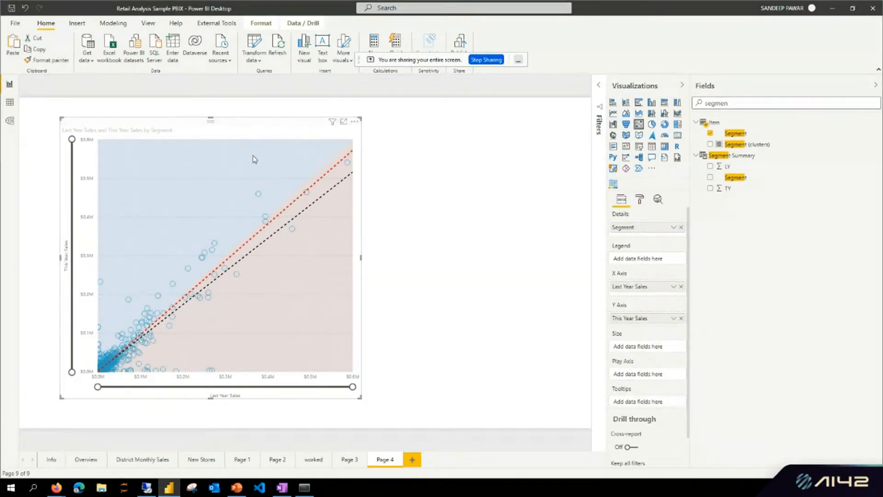
{"action": "left_click", "coordinate": [682, 227]}
{"action": "key", "text": "ctrl+a"}
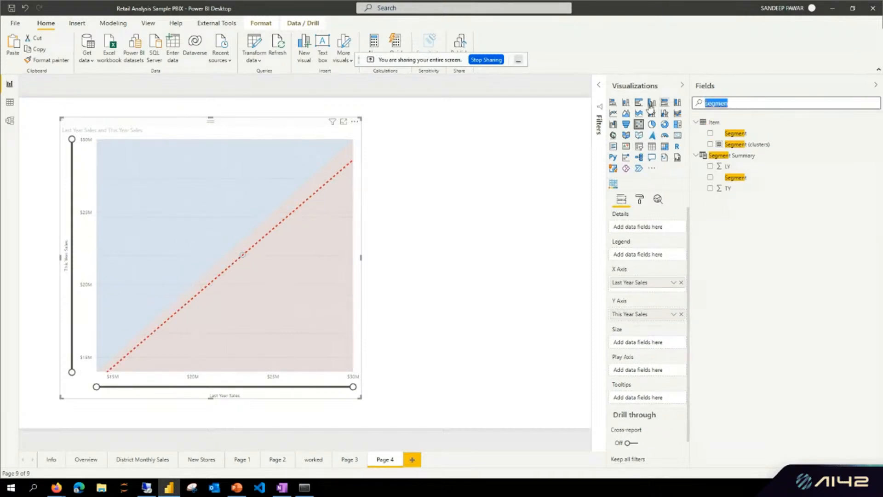
{"action": "key", "text": "BackSpace"}
{"action": "type", "text": "store"}
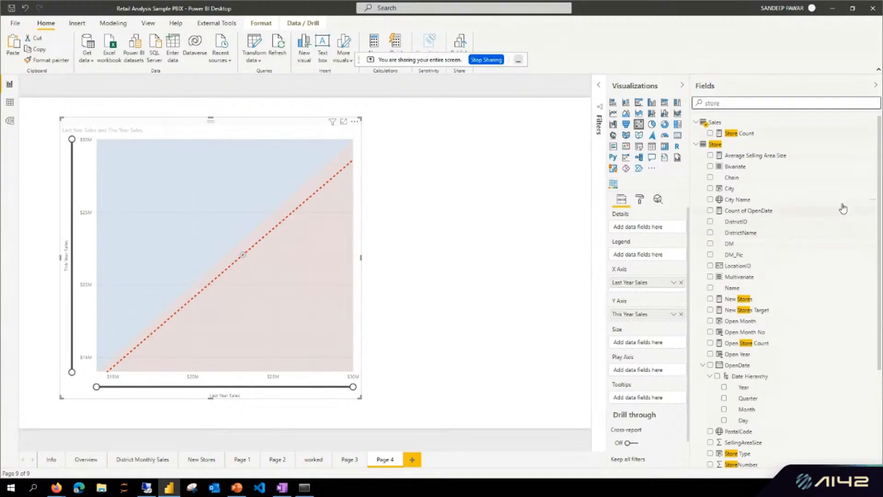
{"action": "scroll", "coordinate": [789, 325], "scroll_direction": "down", "scroll_amount": 3}
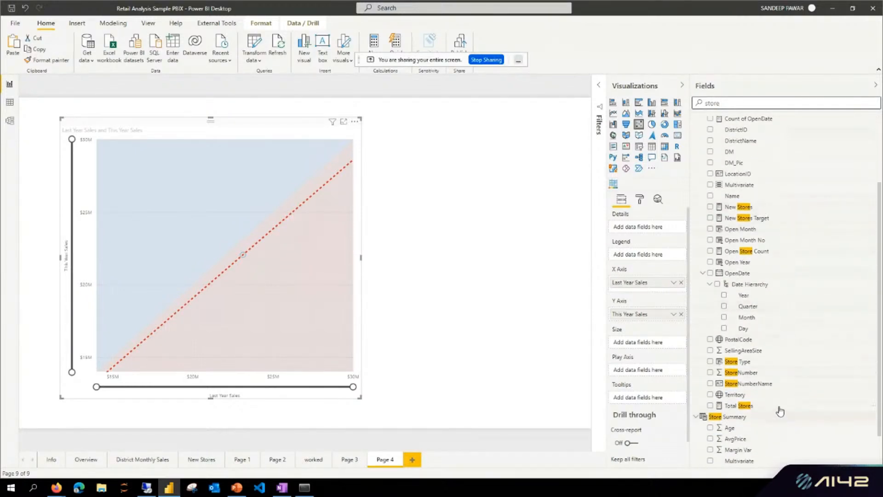
{"action": "scroll", "coordinate": [766, 288], "scroll_direction": "up", "scroll_amount": 2}
{"action": "scroll", "coordinate": [766, 287], "scroll_direction": "up", "scroll_amount": 1}
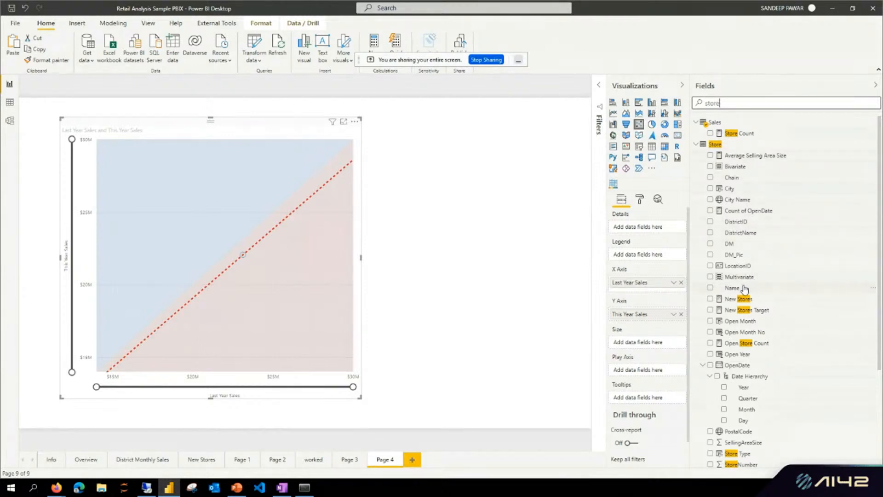
{"action": "left_click_drag", "start_coordinate": [743, 288], "coordinate": [652, 229]}
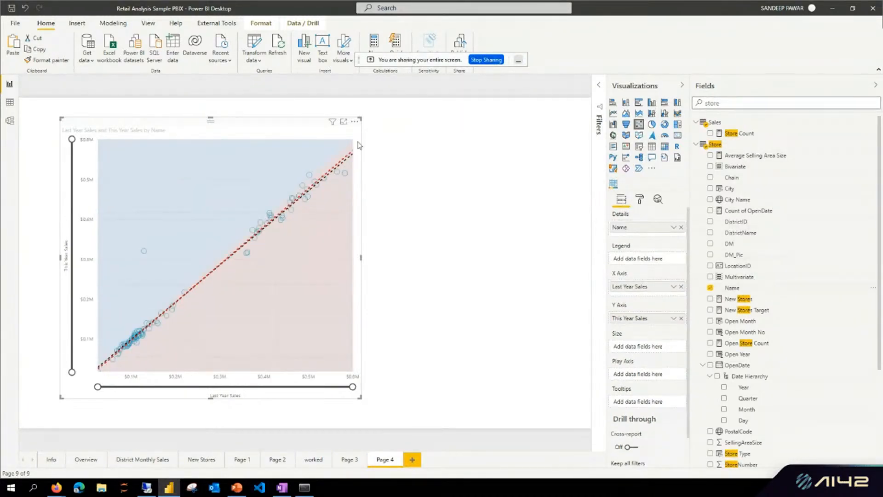
Step: Delete the scatter chart from Page 4 and insert a new blank scatter chart
{"action": "left_click", "coordinate": [658, 199]}
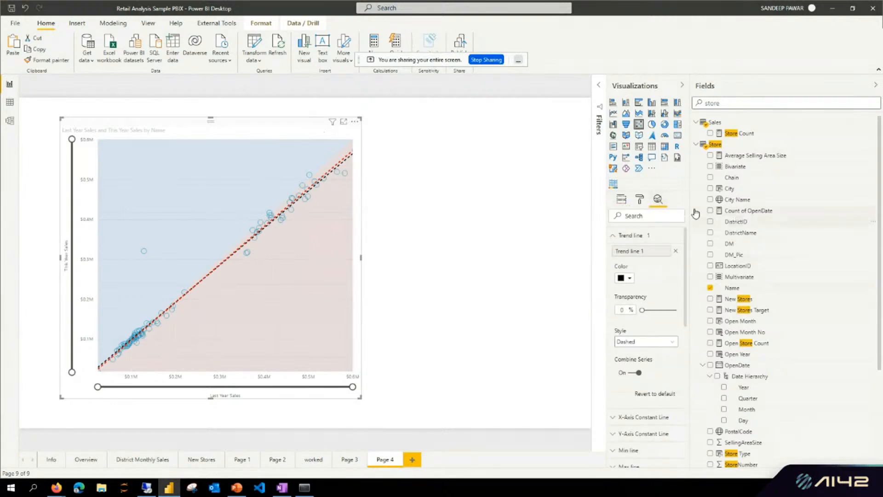
{"action": "key", "text": "Delete"}
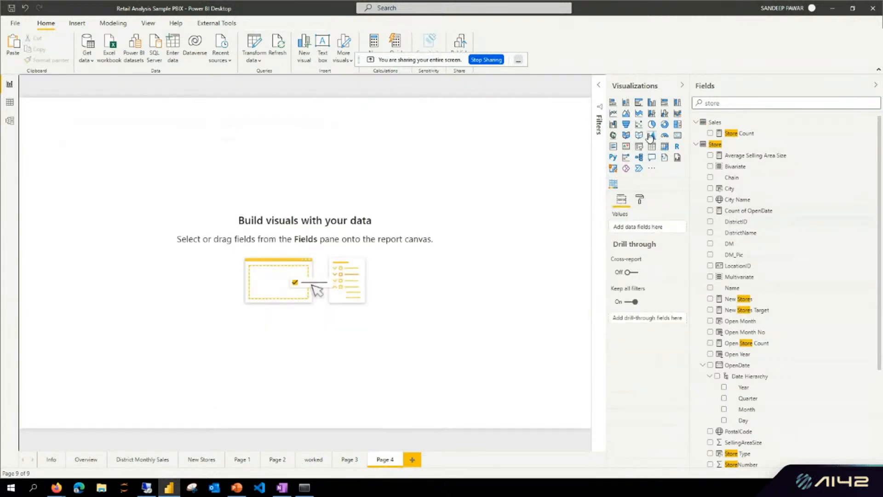
{"action": "left_click", "coordinate": [639, 125]}
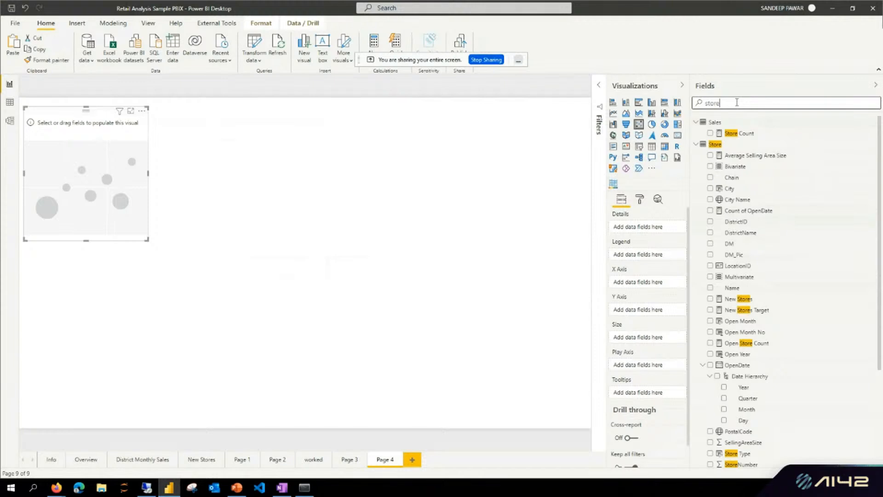
Step: Assign This Year Sales to the new scatter chart's X axis and Last Year Sales to its Y axis
{"action": "left_click_drag", "start_coordinate": [737, 103], "coordinate": [562, 94]}
{"action": "type", "text": "this"}
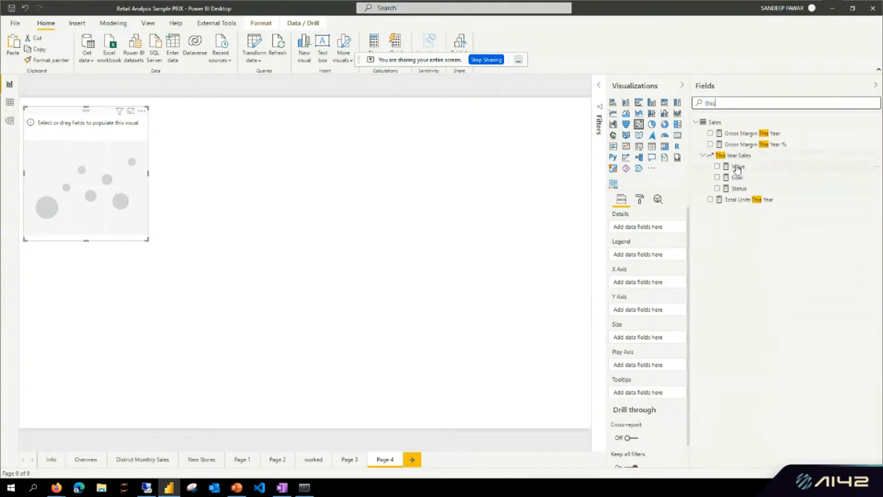
{"action": "left_click_drag", "start_coordinate": [738, 167], "coordinate": [658, 281]}
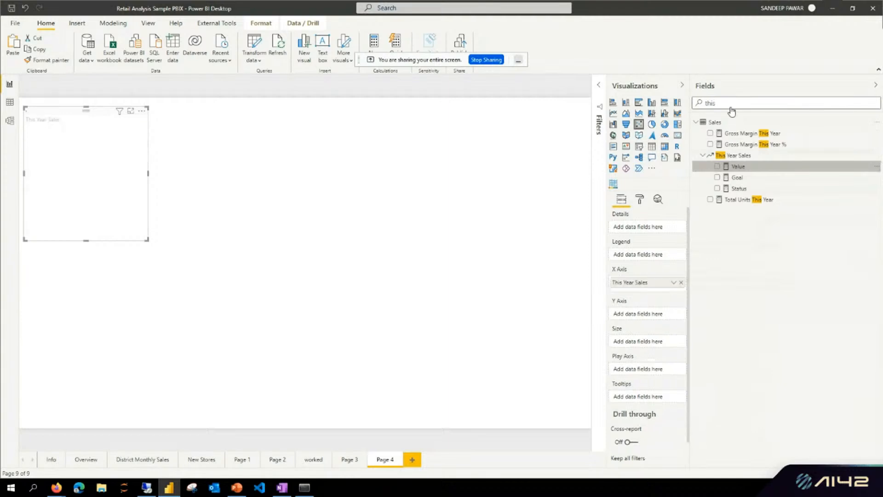
{"action": "left_click_drag", "start_coordinate": [731, 103], "coordinate": [664, 105]}
{"action": "type", "text": "last"}
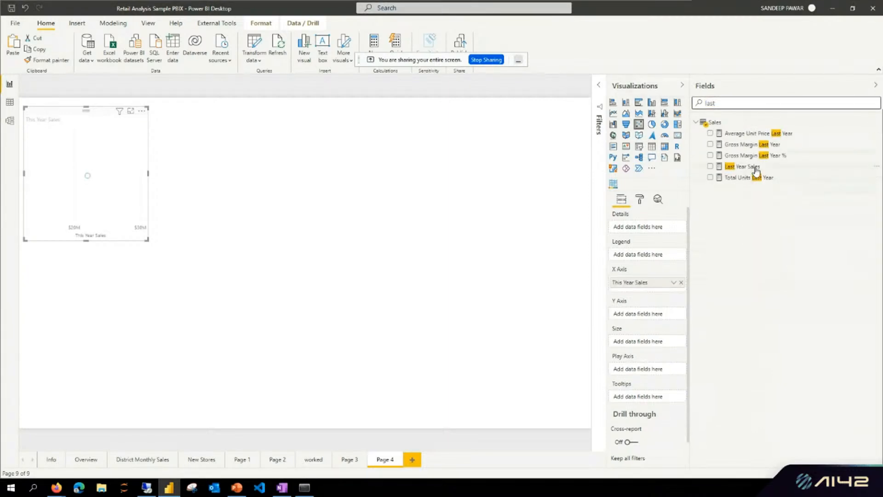
{"action": "double_click", "coordinate": [718, 103]}
{"action": "left_click_drag", "start_coordinate": [760, 167], "coordinate": [659, 316]}
Step: Plot the new scatter chart by store Name and enlarge it to a roughly square size
{"action": "double_click", "coordinate": [711, 103]}
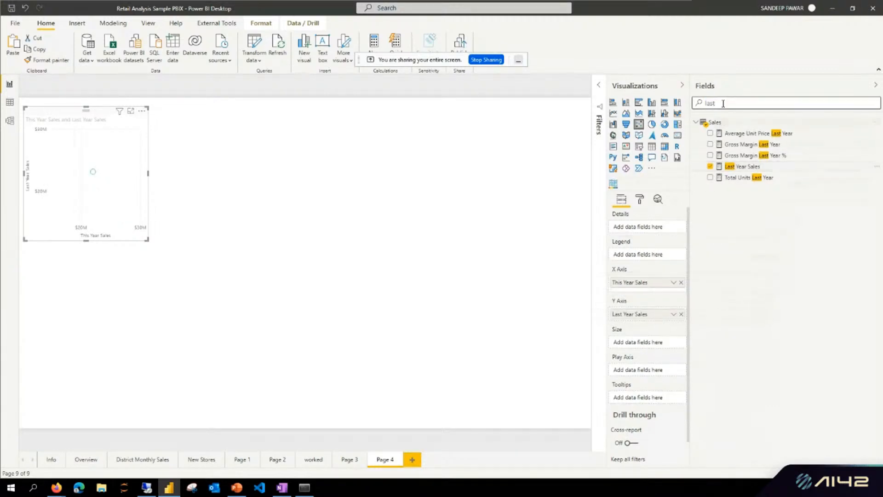
{"action": "type", "text": "name"}
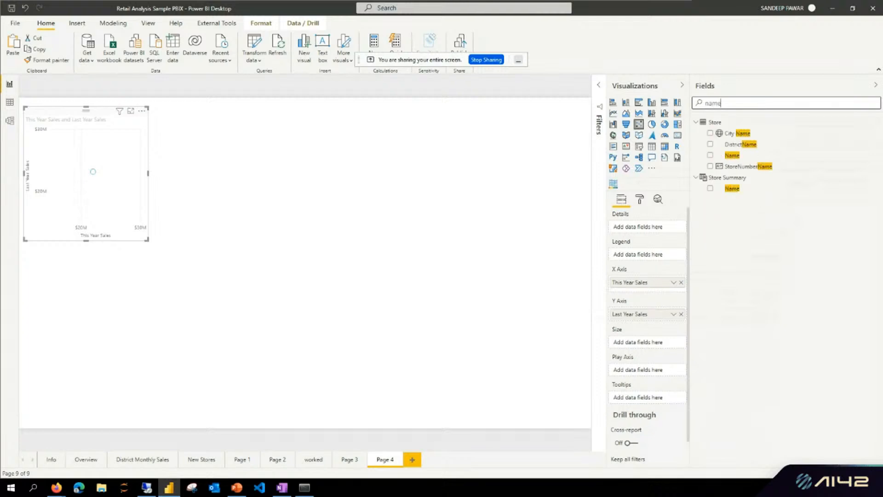
{"action": "left_click_drag", "start_coordinate": [739, 190], "coordinate": [645, 229]}
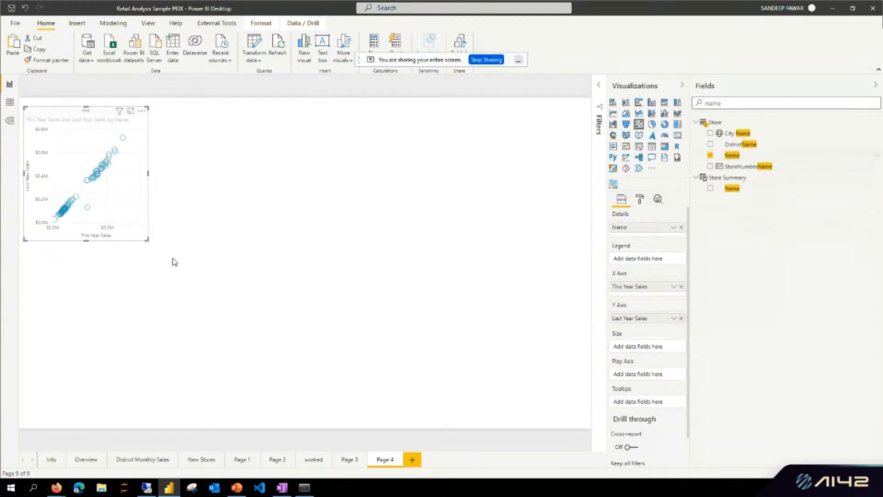
{"action": "left_click_drag", "start_coordinate": [148, 239], "coordinate": [361, 388]}
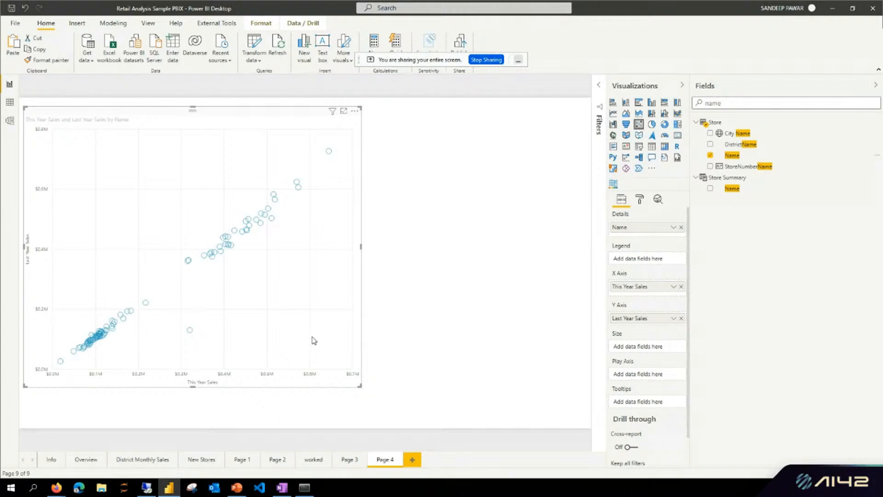
{"action": "left_click_drag", "start_coordinate": [361, 388], "coordinate": [338, 394]}
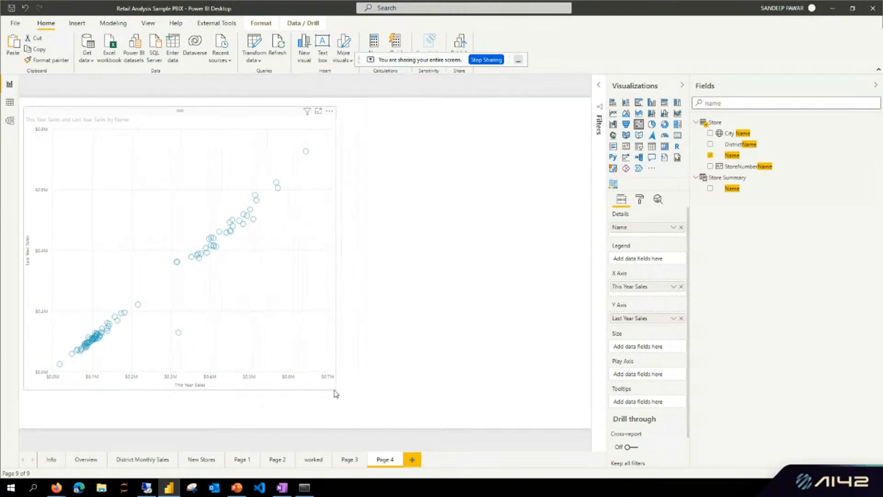
{"action": "left_click", "coordinate": [537, 231]}
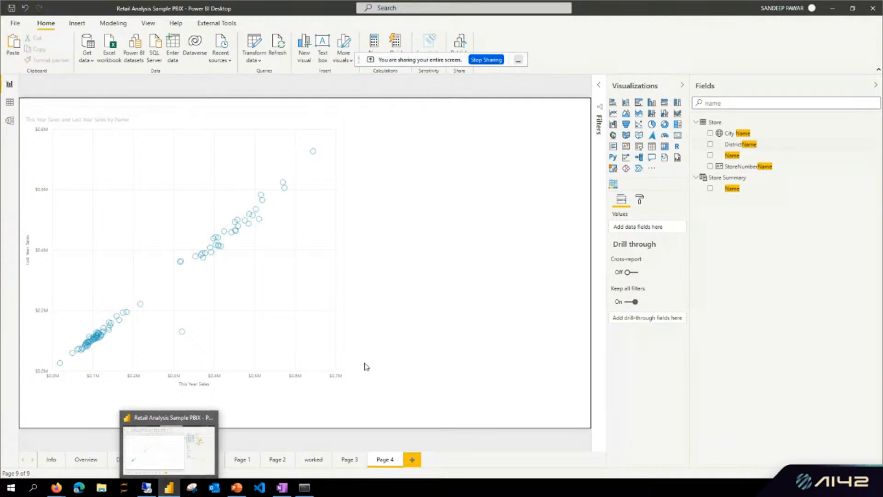
Step: Copy the StoreNumber sales scatter chart from Page 1 to Page 4 and remove Multivariate from the copy's legend
{"action": "left_click", "coordinate": [224, 463]}
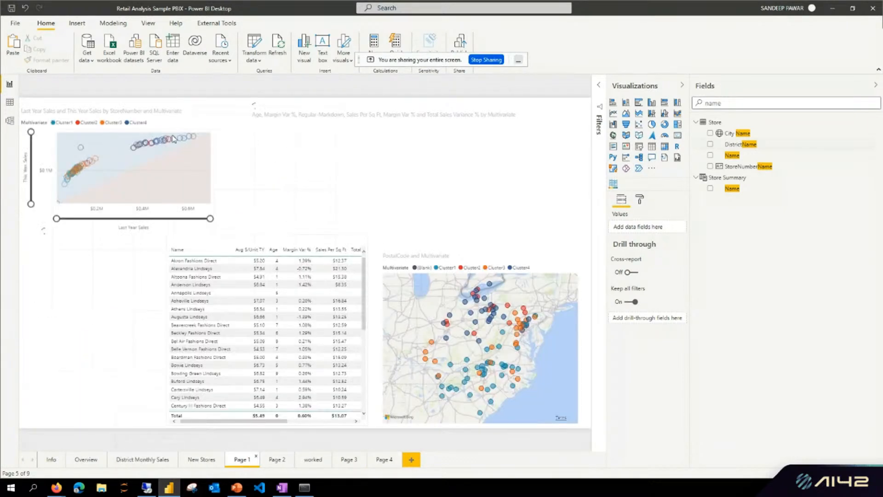
{"action": "left_click", "coordinate": [112, 136]}
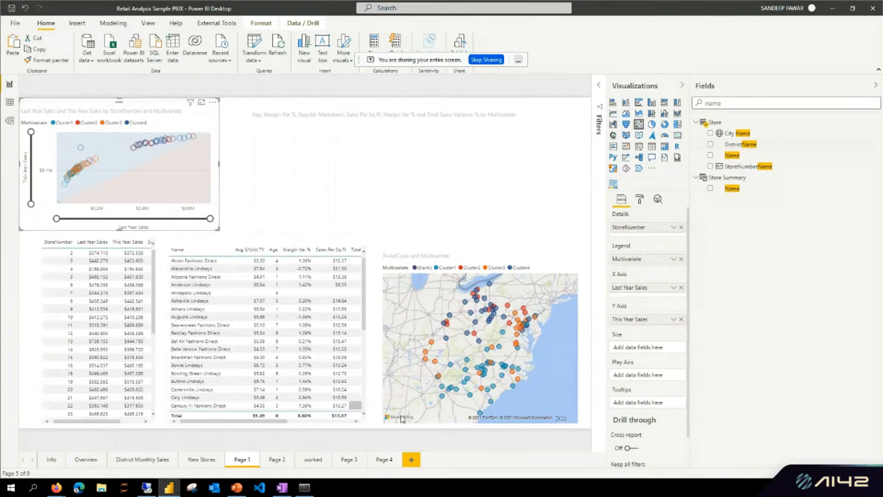
{"action": "left_click", "coordinate": [378, 448]}
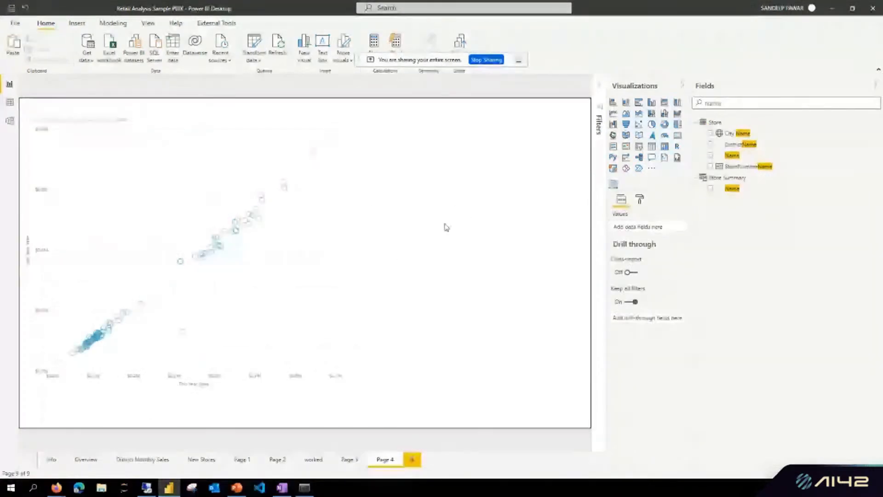
{"action": "key", "text": "ctrl+v"}
{"action": "left_click", "coordinate": [681, 259]}
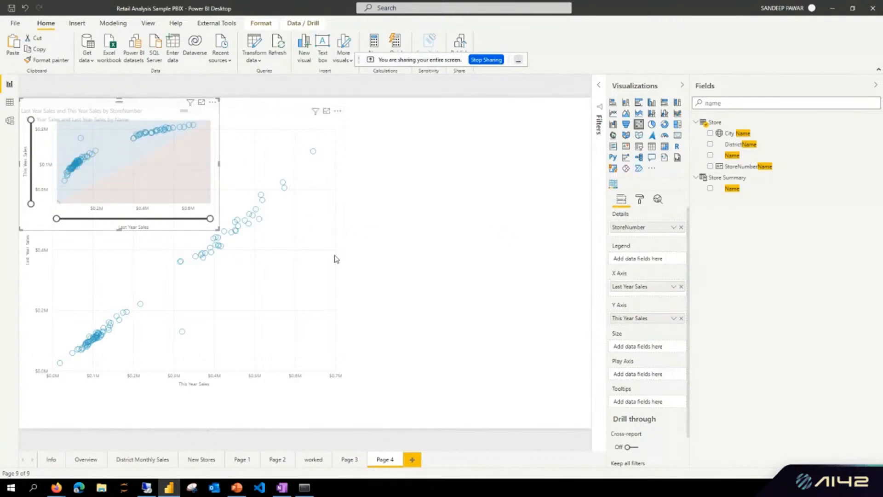
Step: Delete the scatter chart by store Name and enlarge the pasted StoreNumber chart to nearly the full page height
{"action": "left_click", "coordinate": [321, 251]}
{"action": "key", "text": "Delete"}
{"action": "left_click", "coordinate": [205, 229]}
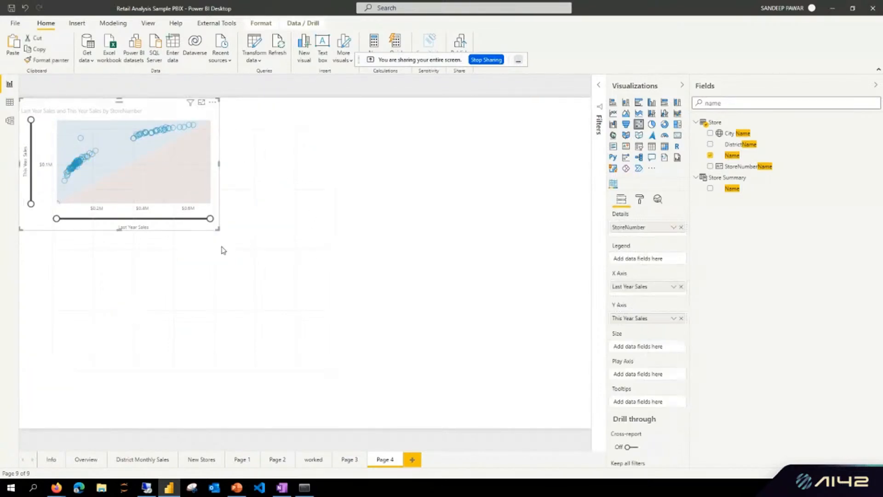
{"action": "left_click_drag", "start_coordinate": [218, 229], "coordinate": [372, 399]}
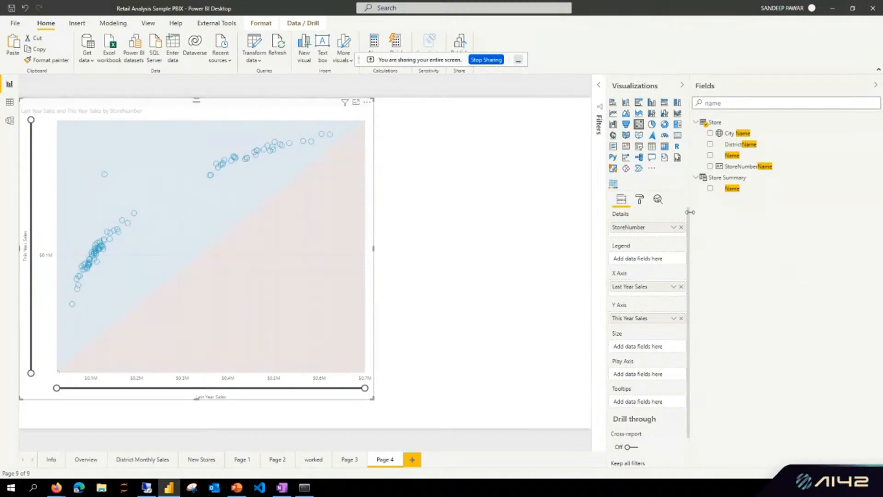
Step: Remove the symmetry shading from the StoreNumber scatter chart and move the chart closer to the middle of the page
{"action": "left_click", "coordinate": [658, 200]}
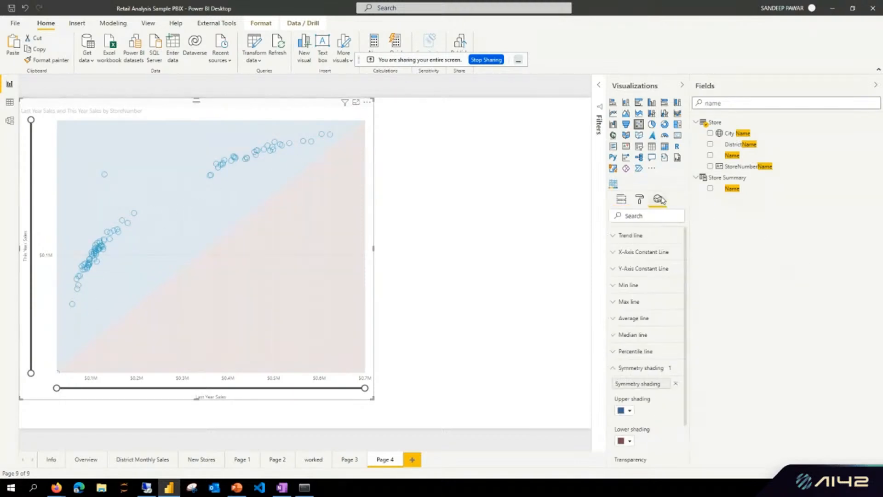
{"action": "left_click", "coordinate": [675, 383]}
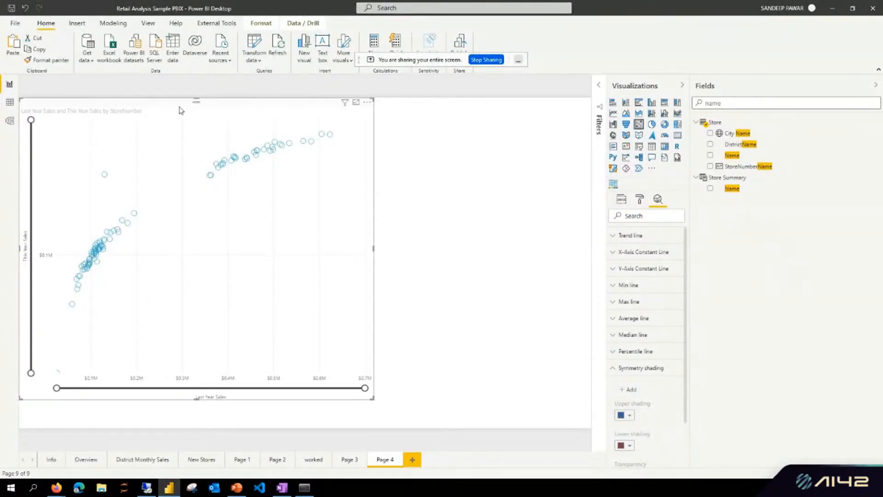
{"action": "left_click_drag", "start_coordinate": [139, 113], "coordinate": [211, 134]}
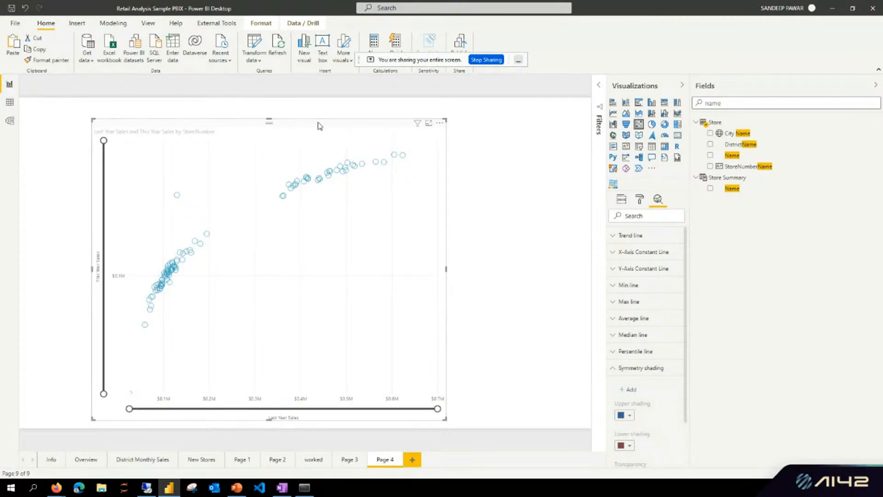
{"action": "left_click_drag", "start_coordinate": [318, 123], "coordinate": [311, 116]}
{"action": "left_click", "coordinate": [496, 192]}
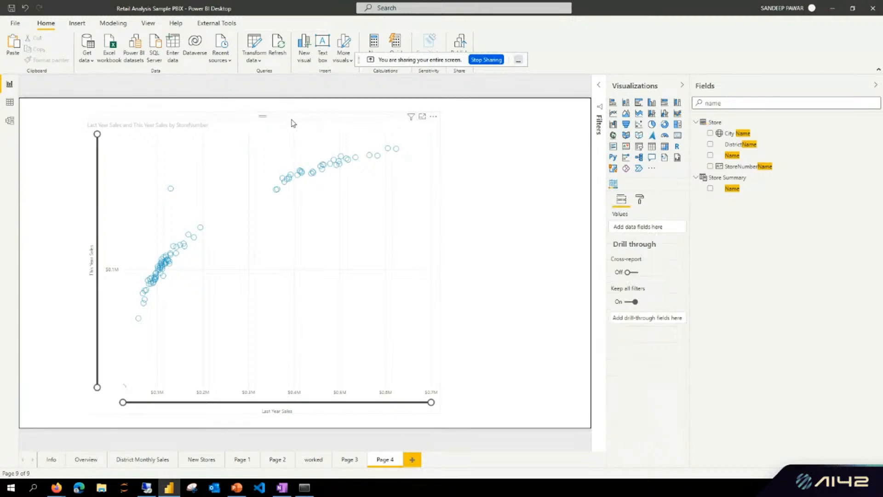
{"action": "left_click", "coordinate": [351, 129]}
{"action": "left_click", "coordinate": [433, 117]}
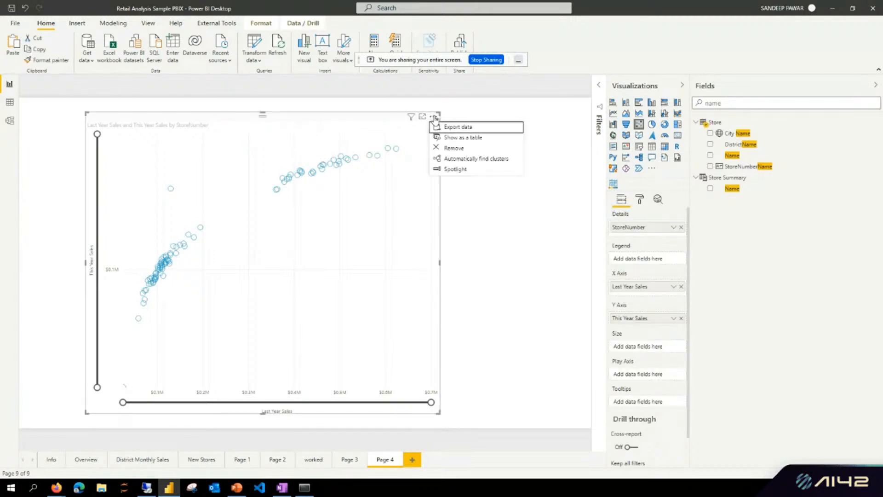
{"action": "left_click", "coordinate": [434, 118]}
{"action": "left_click", "coordinate": [434, 118]}
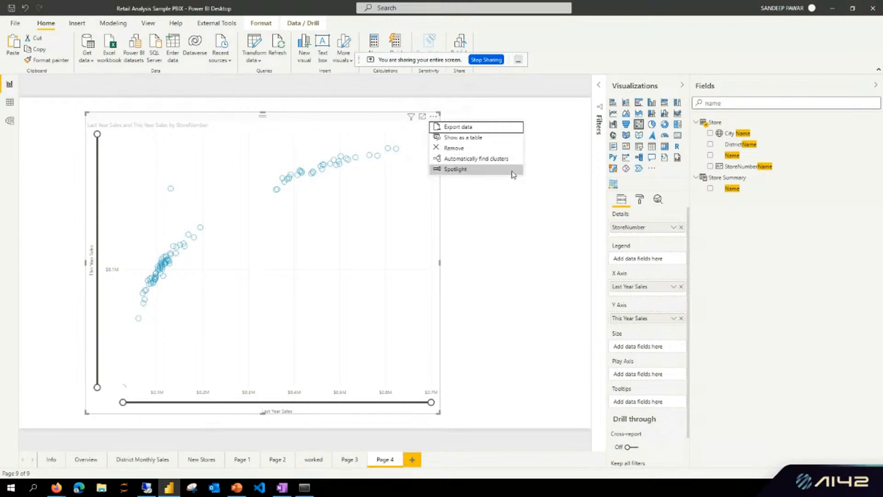
{"action": "left_click", "coordinate": [491, 159]}
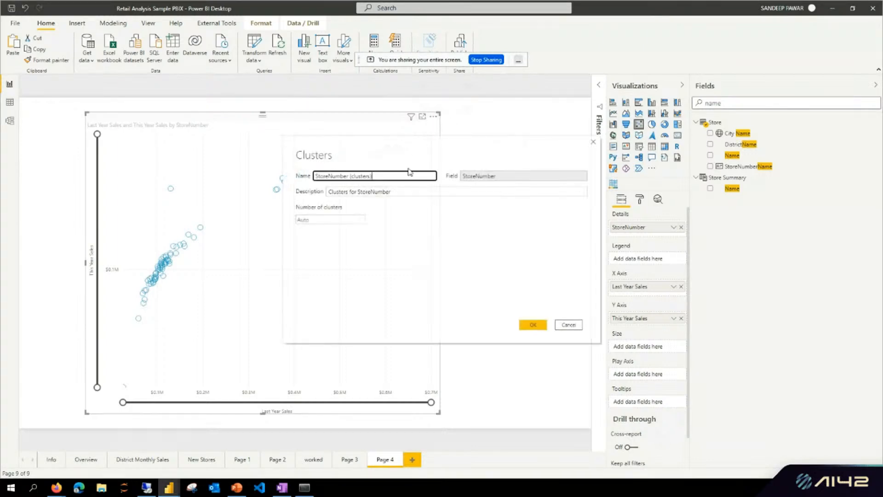
{"action": "left_click_drag", "start_coordinate": [391, 178], "coordinate": [305, 180]}
{"action": "mouse_move", "coordinate": [304, 488]}
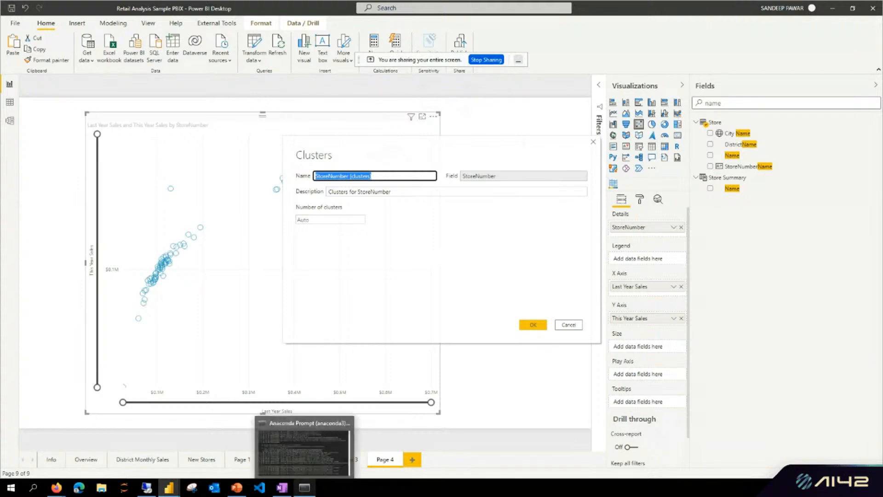
{"action": "key", "text": "BackSpace"}
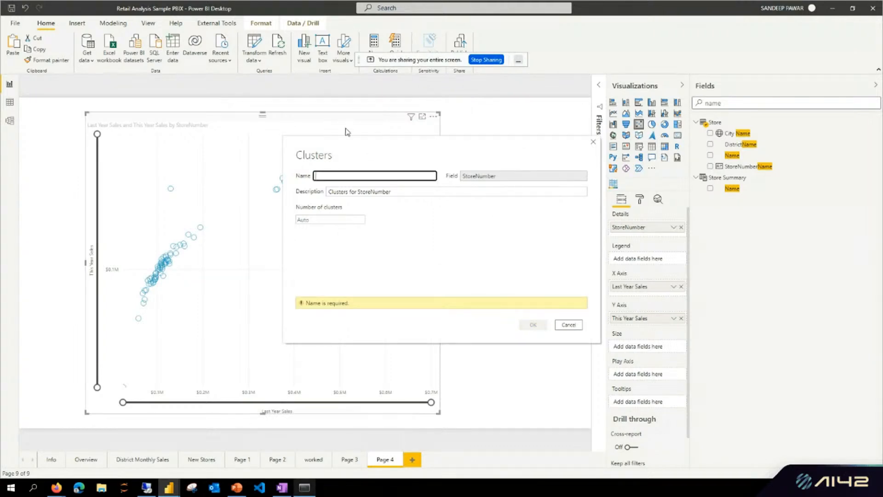
{"action": "type", "text": "Bivariate"}
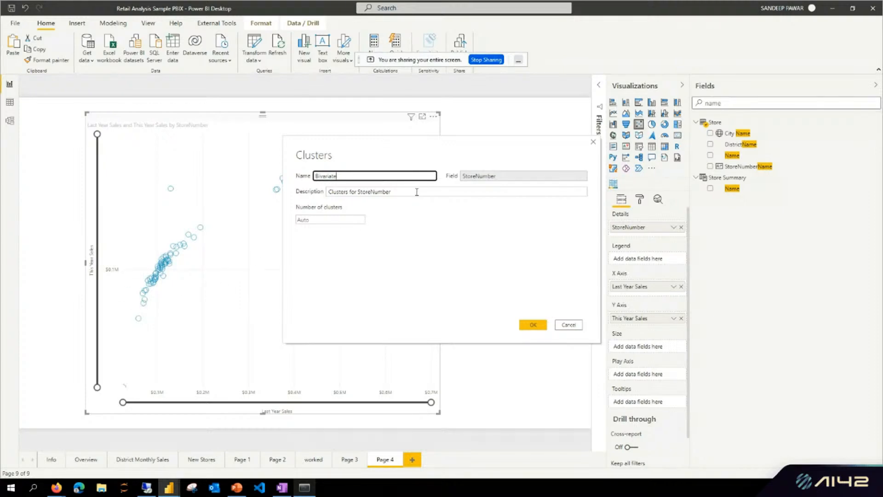
{"action": "key", "text": "Tab"}
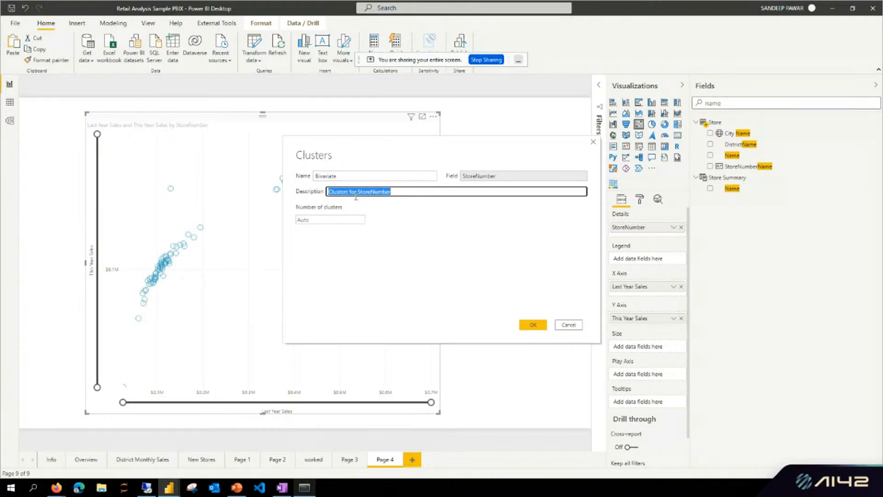
{"action": "left_click", "coordinate": [324, 221]}
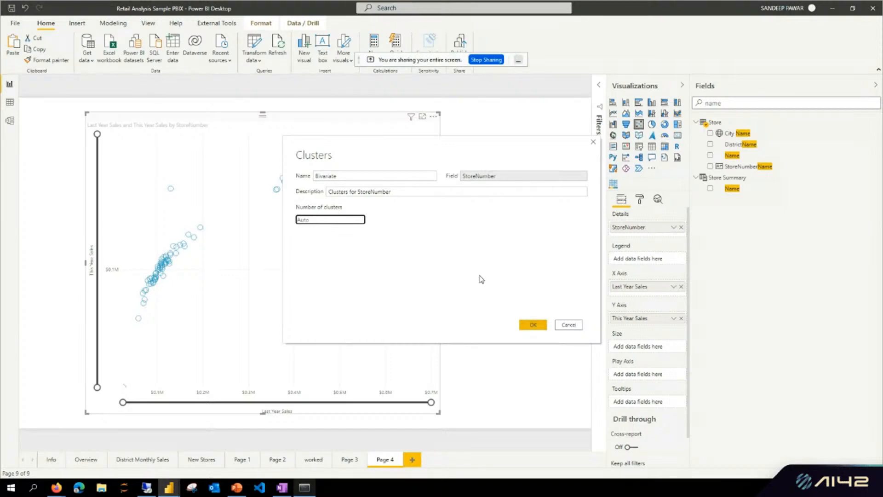
{"action": "left_click", "coordinate": [570, 328]}
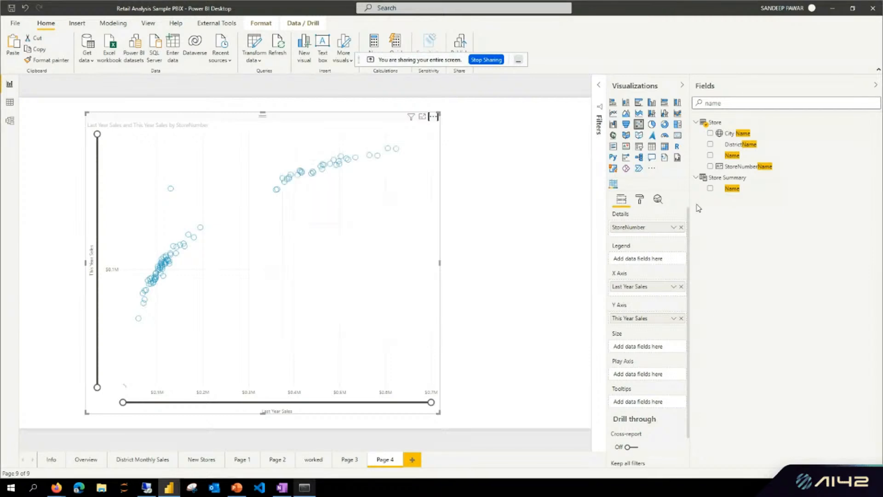
Step: Find the Bivariate cluster field in the Store table, use it as the scatter chart's legend, and move the chart toward the page's left edge
{"action": "double_click", "coordinate": [747, 106]}
{"action": "type", "text": "bia"}
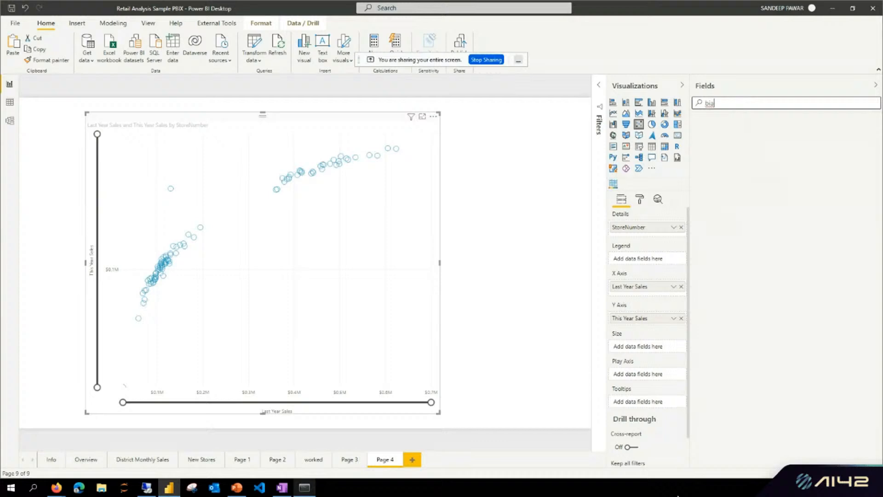
{"action": "key", "text": "BackSpace"}
{"action": "mouse_move", "coordinate": [749, 137]}
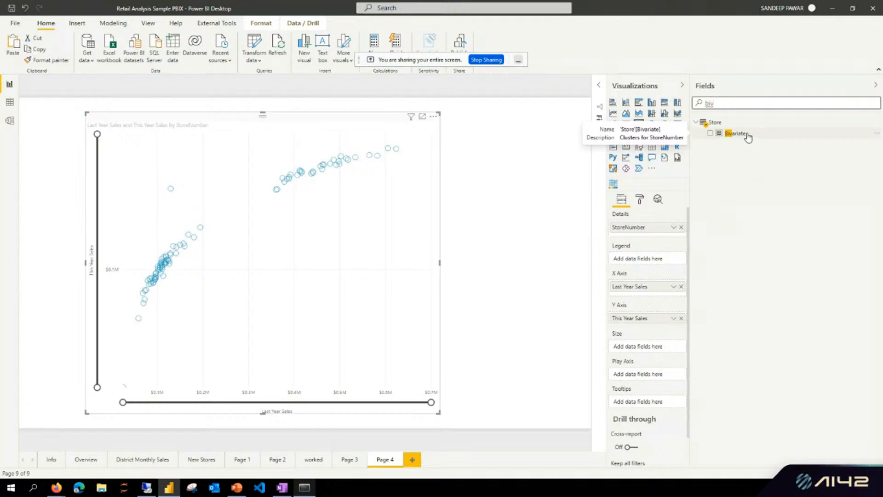
{"action": "left_click", "coordinate": [749, 137]}
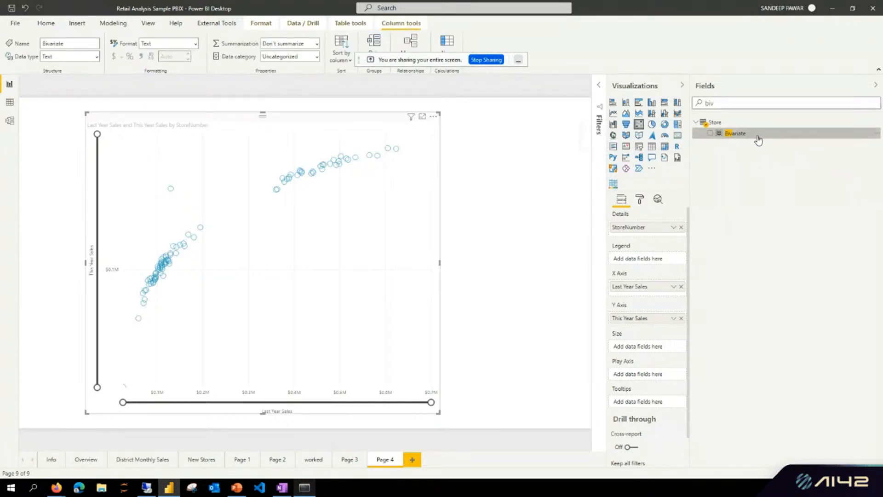
{"action": "left_click_drag", "start_coordinate": [757, 137], "coordinate": [644, 258]}
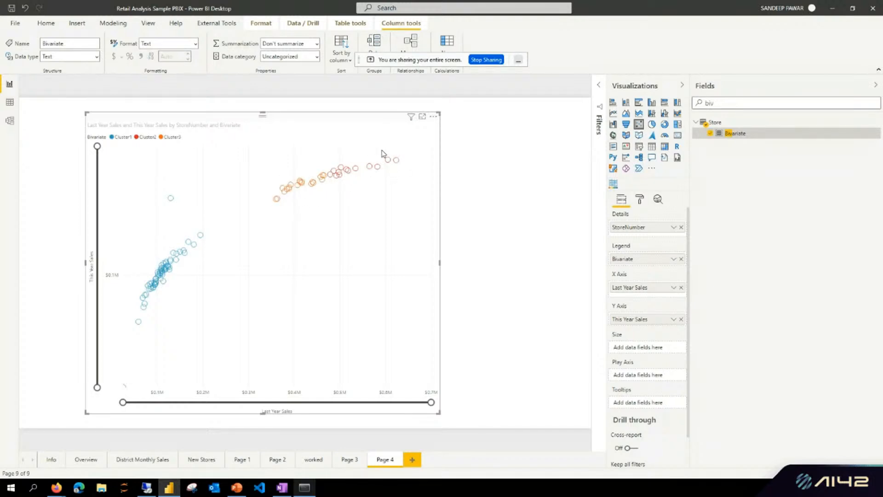
{"action": "left_click_drag", "start_coordinate": [322, 139], "coordinate": [293, 139]}
Step: Switch to the PowerPoint presentation, go to the K-Means Clustering slide and enlarge its picture of nine scatter plots
{"action": "left_click", "coordinate": [237, 444]}
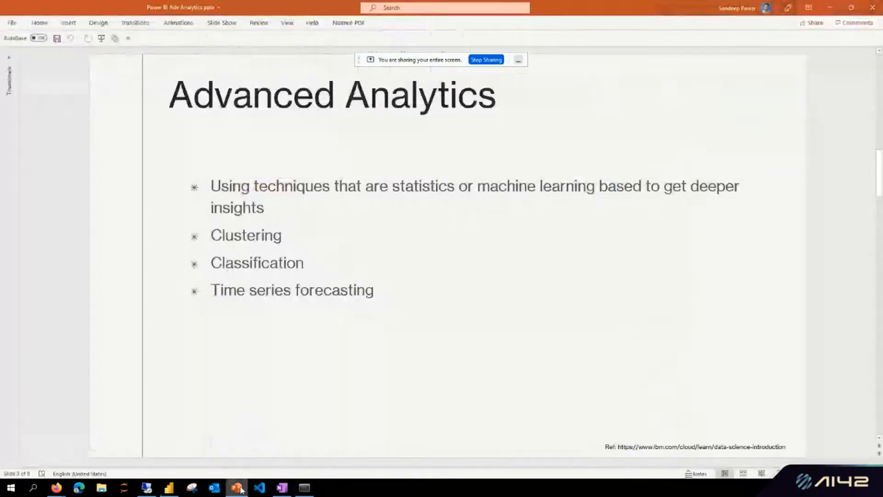
{"action": "scroll", "coordinate": [58, 263], "scroll_direction": "down", "scroll_amount": 1}
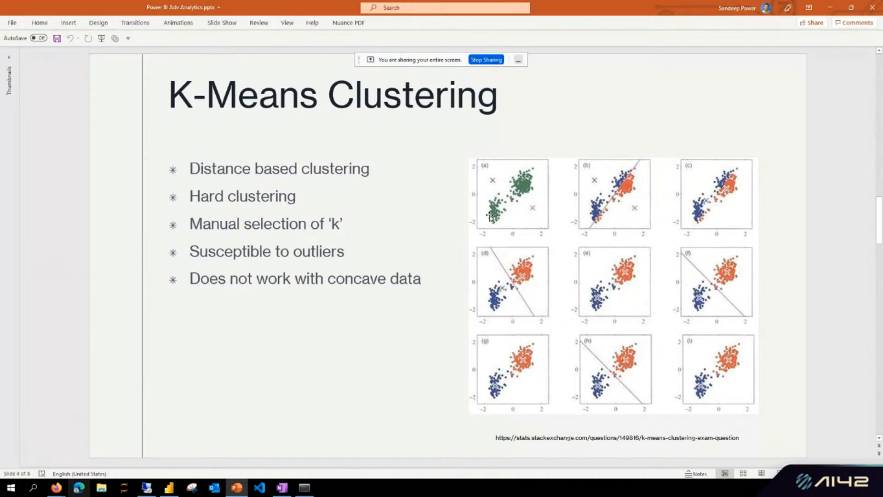
{"action": "left_click", "coordinate": [597, 190]}
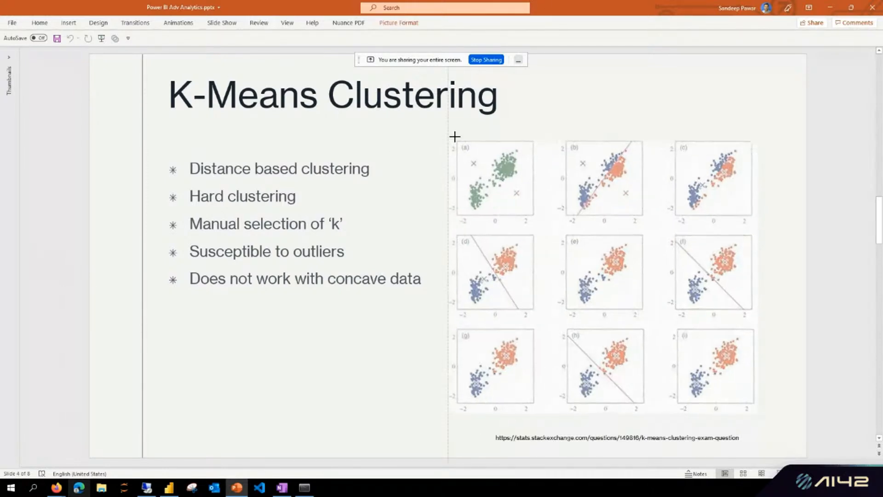
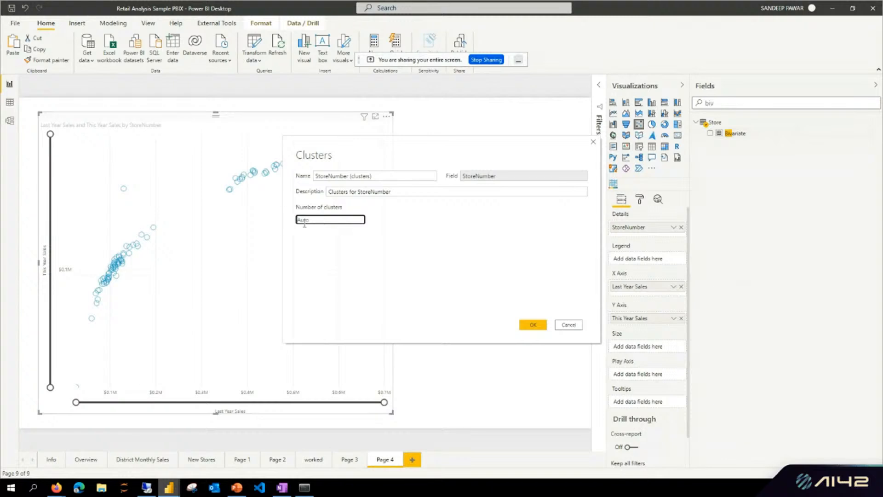
Step: Dismiss the cluster setup without creating clusters, then set Bivariate as the scatter chart's legend again and shrink the chart slightly
{"action": "left_click", "coordinate": [358, 258]}
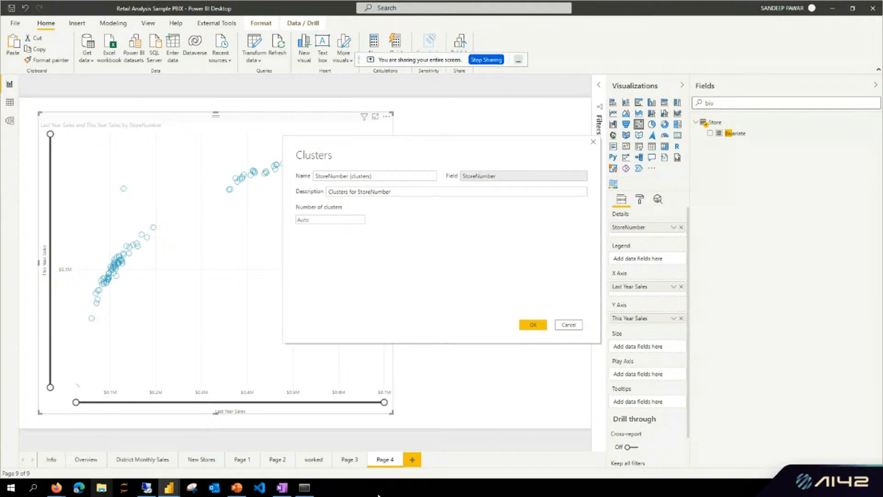
{"action": "left_click", "coordinate": [569, 324]}
{"action": "left_click_drag", "start_coordinate": [739, 137], "coordinate": [643, 259]}
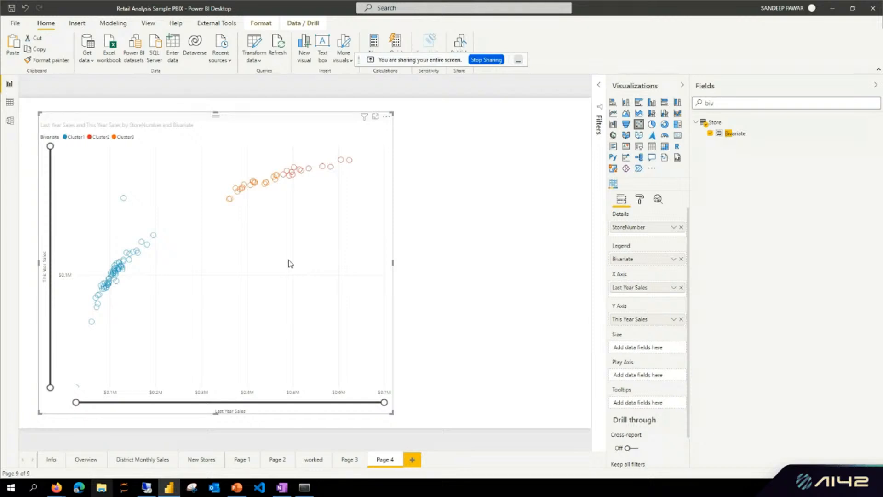
{"action": "left_click_drag", "start_coordinate": [392, 412], "coordinate": [364, 404]}
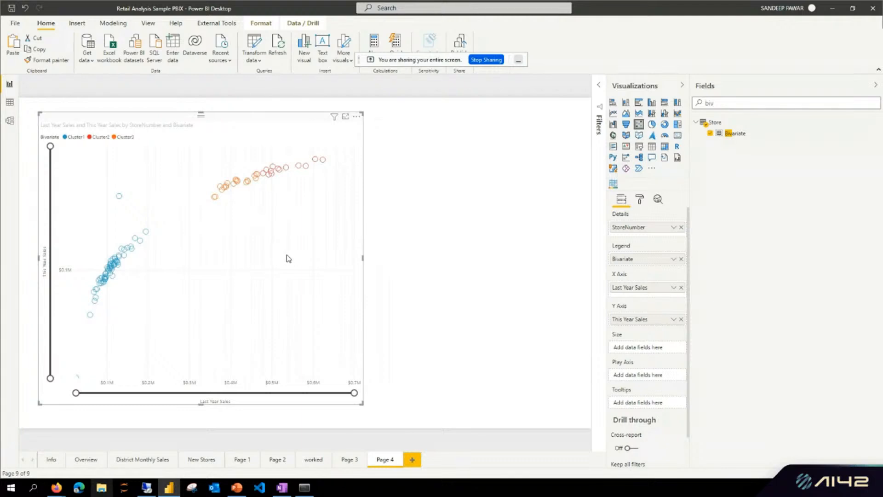
Step: Create a table beside the scatter chart listing the Bivariate clusters with a second column showing the Count of Bivariate
{"action": "double_click", "coordinate": [722, 103]}
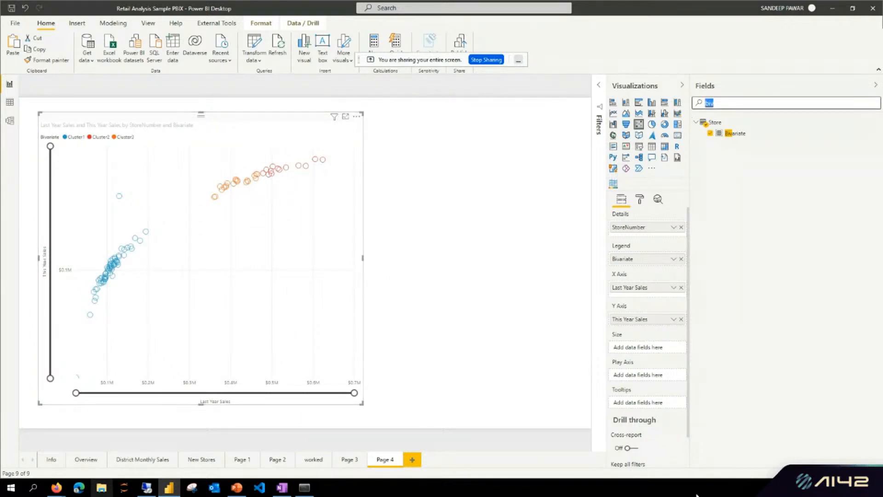
{"action": "key", "text": "BackSpace"}
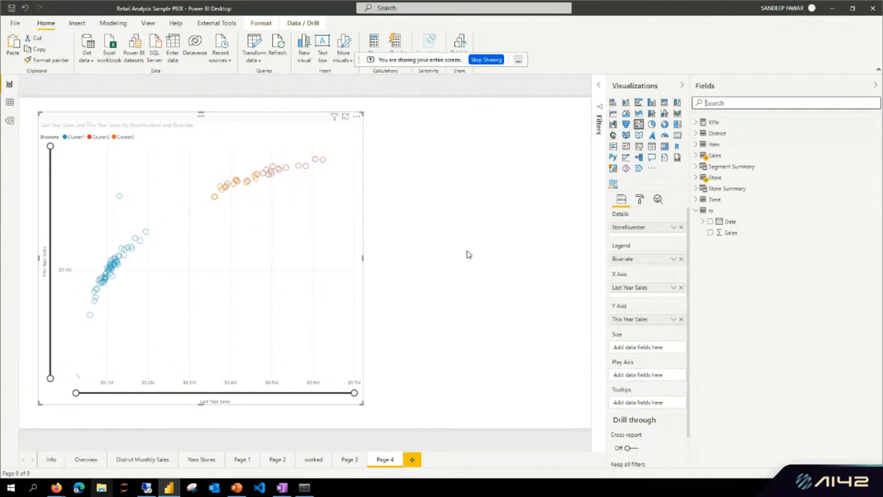
{"action": "left_click", "coordinate": [469, 255]}
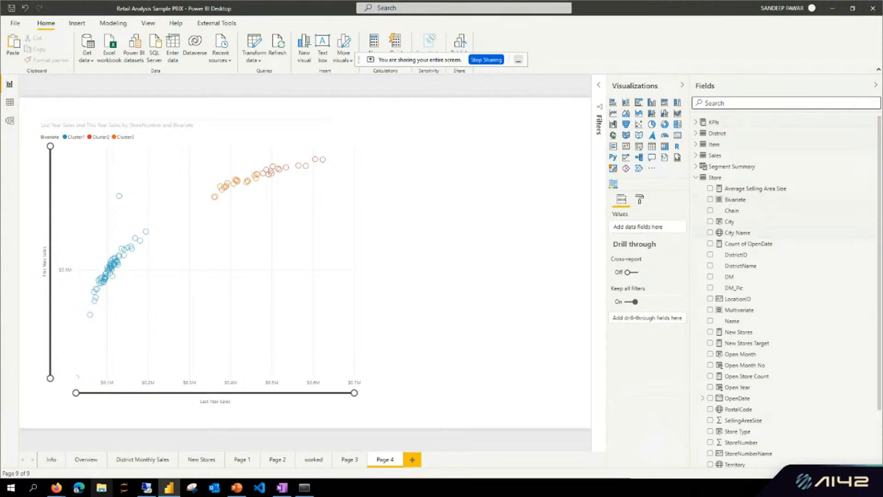
{"action": "type", "text": "ban"}
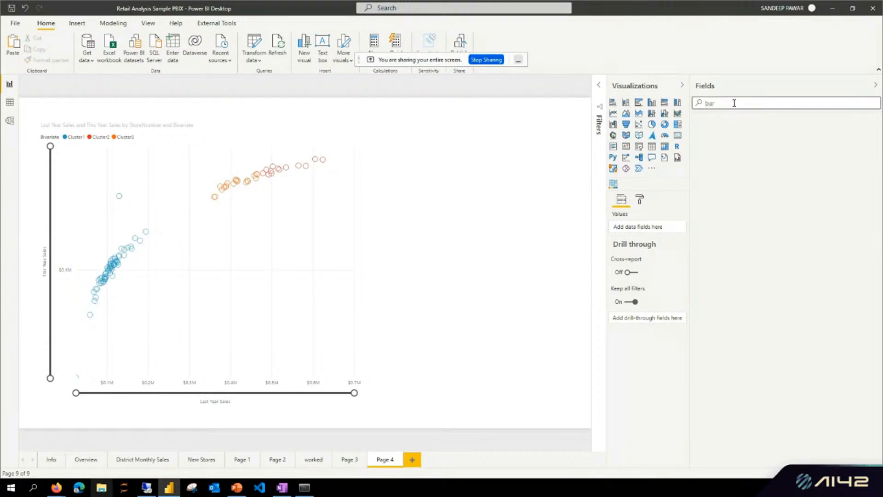
{"action": "type", "text": "va"}
{"action": "left_click_drag", "start_coordinate": [748, 134], "coordinate": [502, 153]}
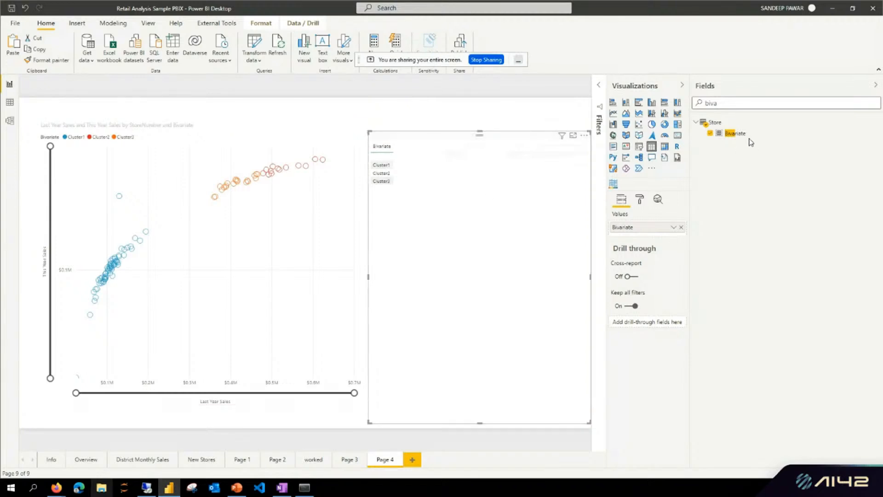
{"action": "left_click_drag", "start_coordinate": [745, 135], "coordinate": [509, 219]}
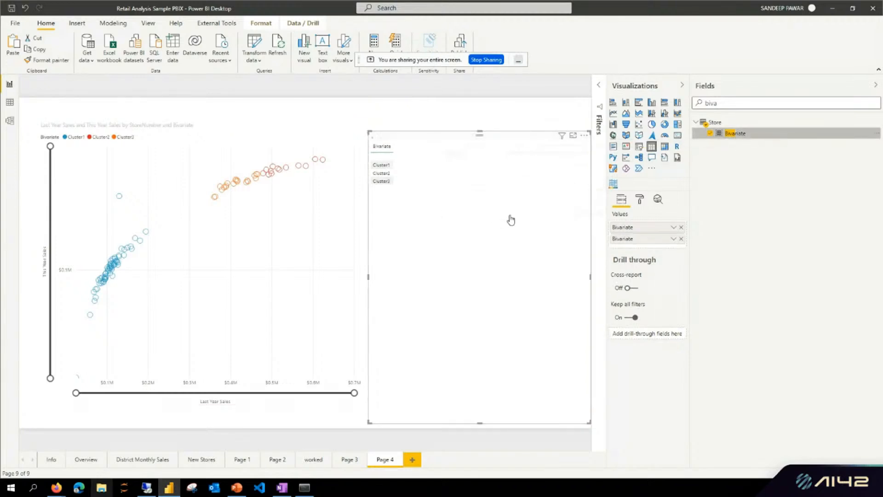
{"action": "left_click", "coordinate": [672, 239]}
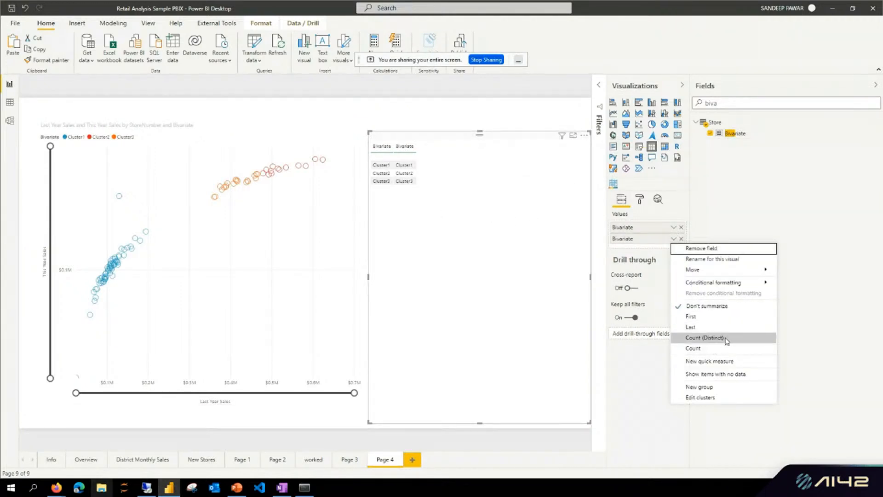
{"action": "left_click", "coordinate": [714, 349]}
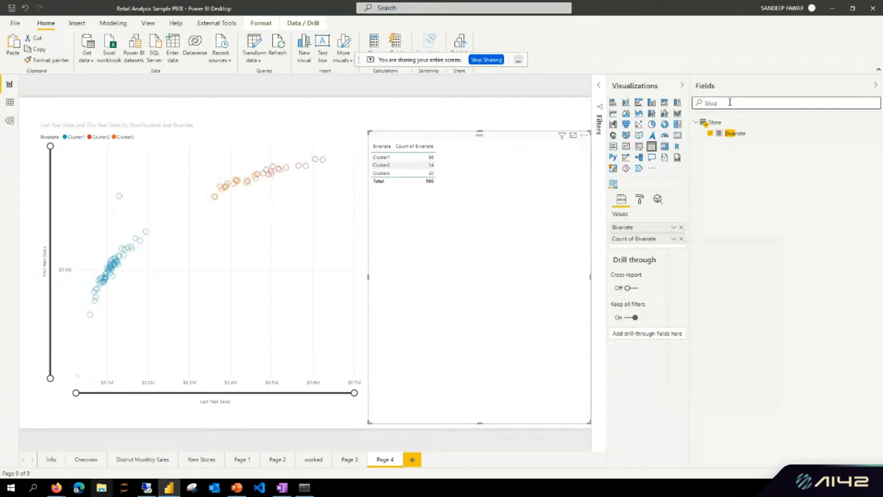
Step: Search the fields for "sale" and add the This Year Sales value as a column in the cluster table
{"action": "key", "text": "ctrl+a"}
{"action": "key", "text": "BackSpace"}
{"action": "type", "text": "sale"}
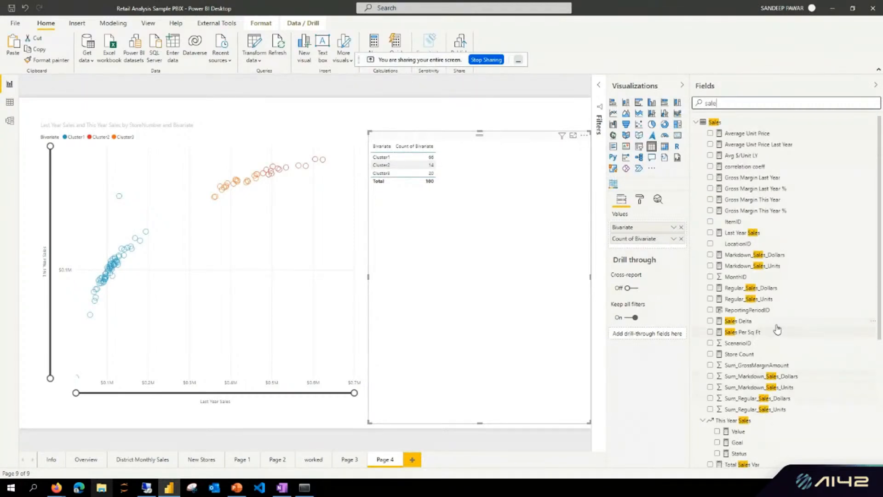
{"action": "scroll", "coordinate": [778, 331], "scroll_direction": "down", "scroll_amount": 5}
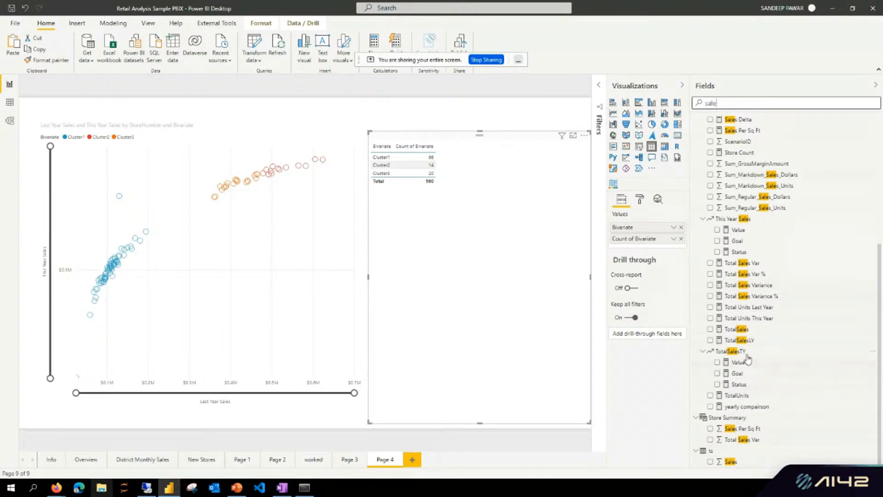
{"action": "scroll", "coordinate": [749, 365], "scroll_direction": "up", "scroll_amount": 1}
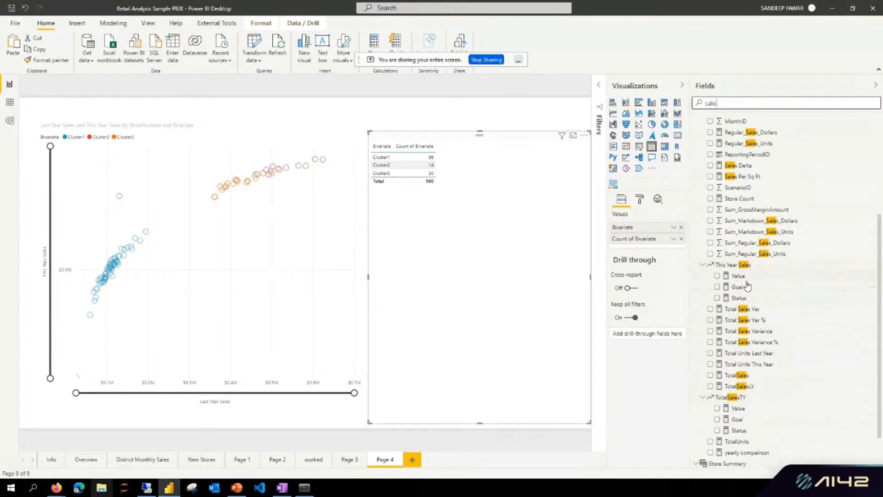
{"action": "left_click_drag", "start_coordinate": [746, 277], "coordinate": [455, 205]}
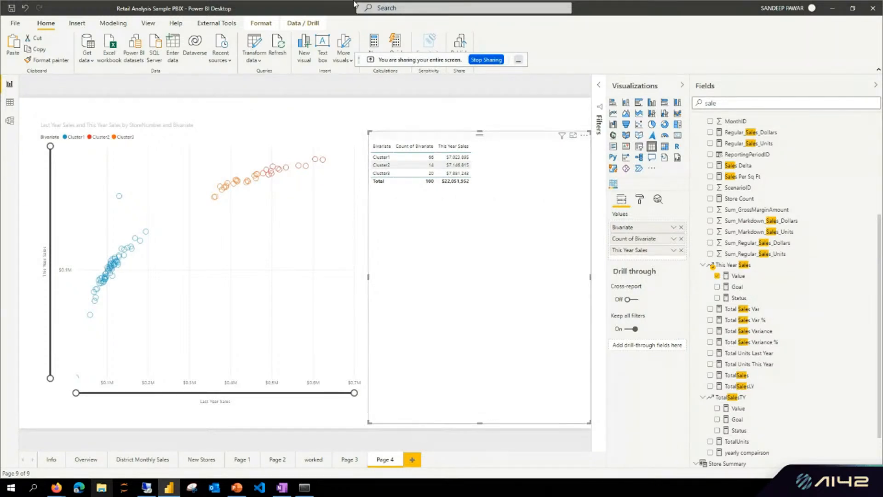
Step: Switch to the PowerPoint presentation and highlight the "Susceptible to outliers" bullet on the K-Means Clustering slide
{"action": "left_click", "coordinate": [219, 228]}
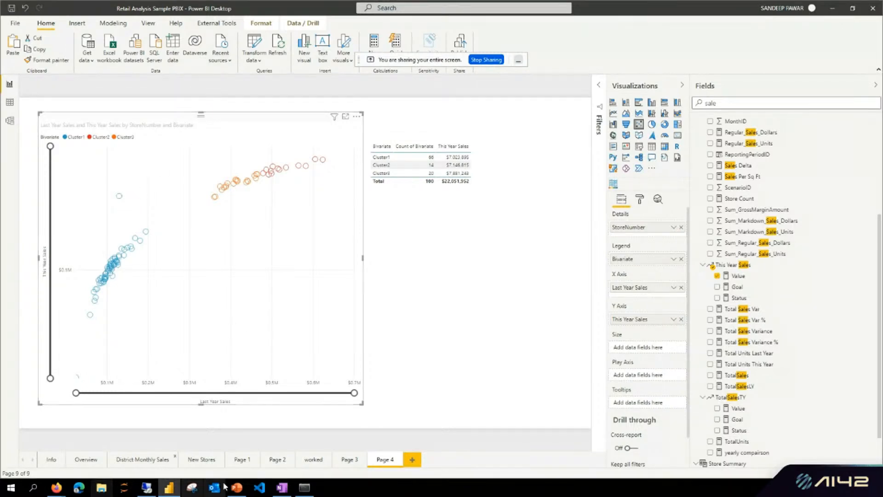
{"action": "left_click", "coordinate": [237, 487]}
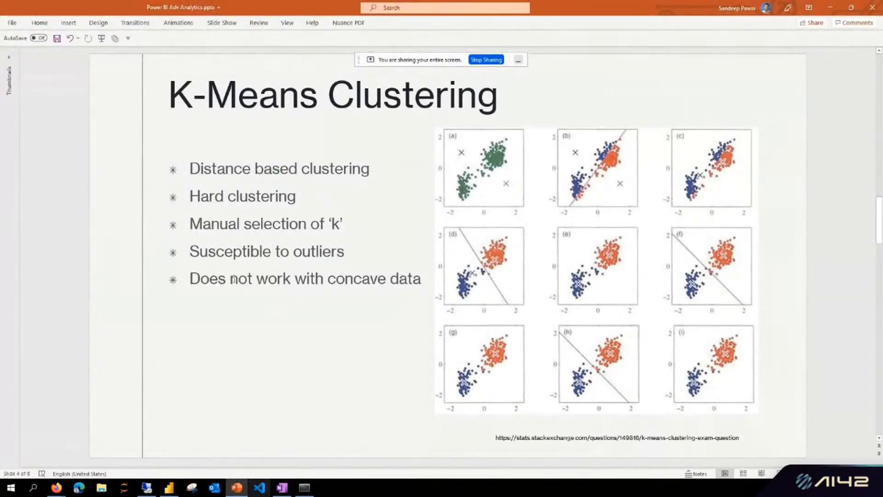
{"action": "left_click_drag", "start_coordinate": [189, 252], "coordinate": [377, 250]}
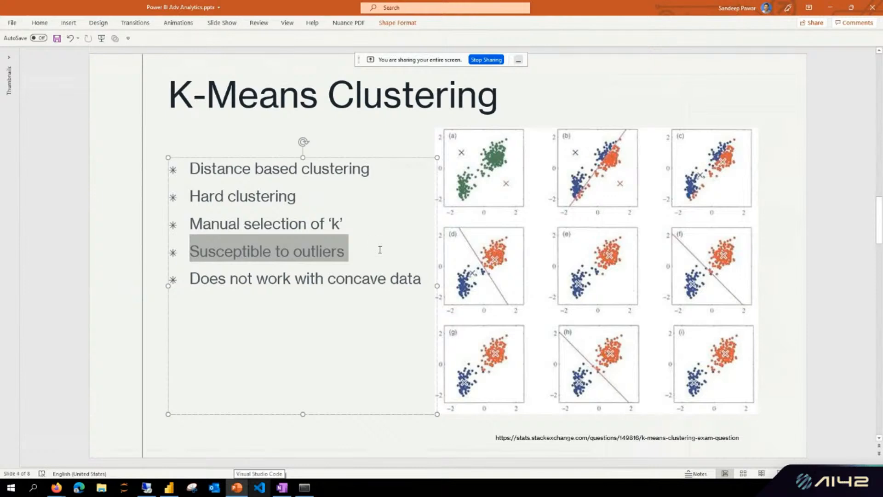
Step: Zoom into the K-Means Clustering slide and draw red chart axes with two curved strokes below the "Does not work with concave data" bullet
{"action": "left_click", "coordinate": [25, 230]}
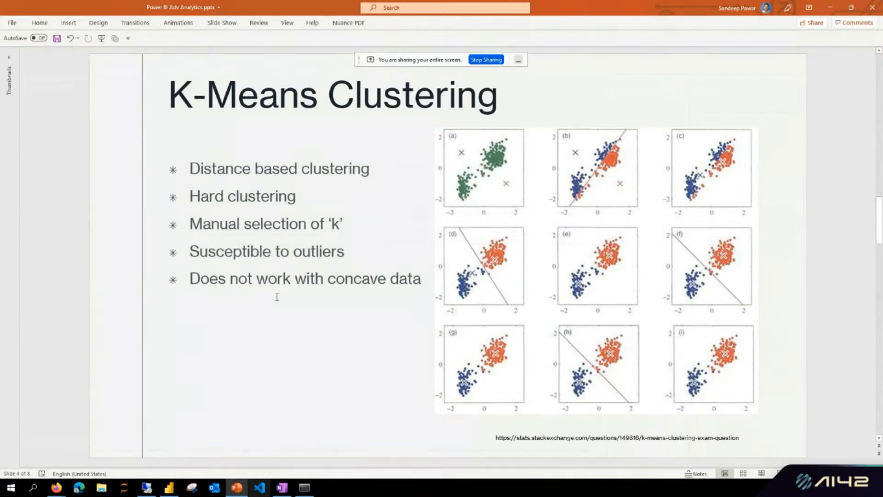
{"action": "key", "text": "ctrl+1"}
{"action": "left_click", "coordinate": [198, 289]}
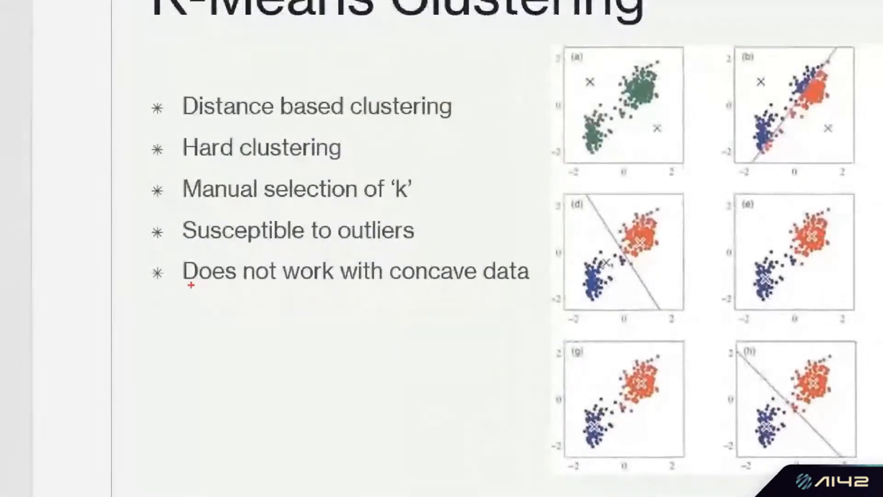
{"action": "mouse_move", "coordinate": [188, 291]}
{"action": "left_mouse_down"}
{"action": "mouse_move", "coordinate": [246, 450]}
{"action": "mouse_move", "coordinate": [407, 450]}
{"action": "left_mouse_up"}
{"action": "mouse_move", "coordinate": [210, 422]}
{"action": "left_mouse_down"}
{"action": "mouse_move", "coordinate": [310, 324]}
{"action": "mouse_move", "coordinate": [348, 328]}
{"action": "left_mouse_up"}
{"action": "mouse_move", "coordinate": [359, 418]}
{"action": "left_mouse_down"}
{"action": "mouse_move", "coordinate": [487, 304]}
{"action": "mouse_move", "coordinate": [516, 304]}
{"action": "left_mouse_up"}
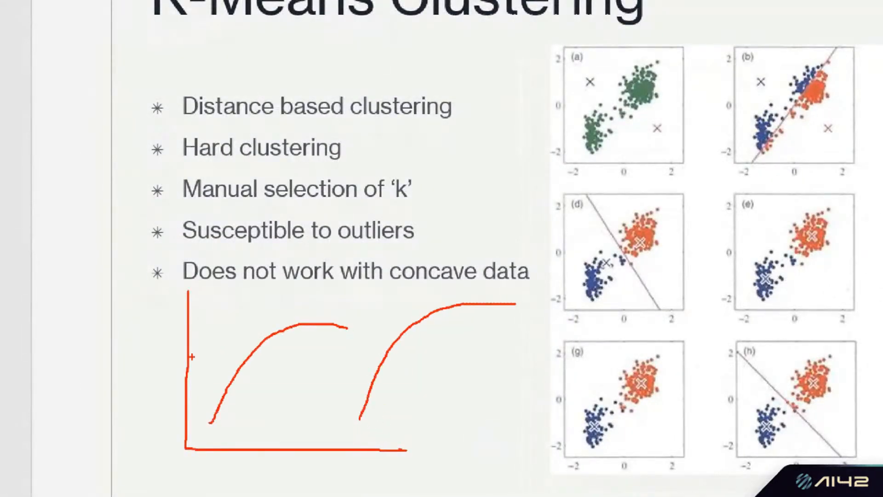
Step: Draw a diagonal stroke above the curves and circle its two halves, then exit the annotation and switch back to Power BI Desktop
{"action": "mouse_move", "coordinate": [215, 348]}
{"action": "left_mouse_down"}
{"action": "mouse_move", "coordinate": [291, 275]}
{"action": "mouse_move", "coordinate": [354, 230]}
{"action": "left_mouse_up"}
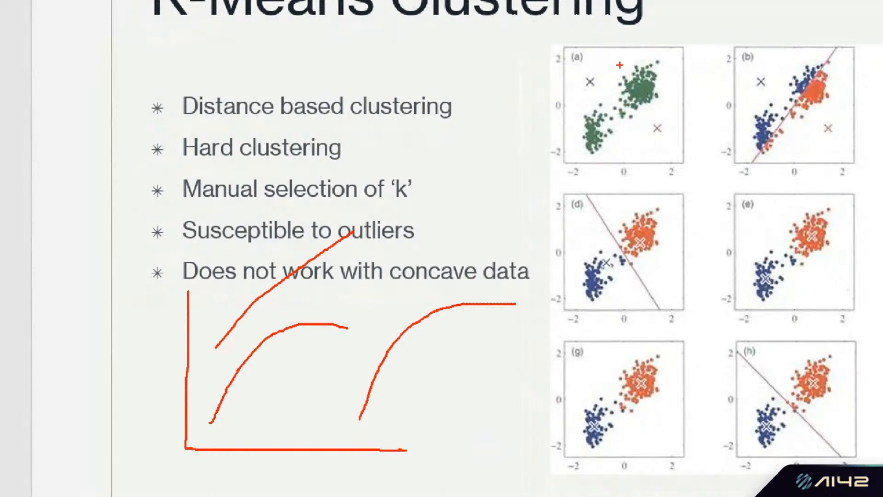
{"action": "mouse_move", "coordinate": [281, 286]}
{"action": "left_mouse_down"}
{"action": "mouse_move", "coordinate": [214, 328]}
{"action": "mouse_move", "coordinate": [282, 281]}
{"action": "left_mouse_up"}
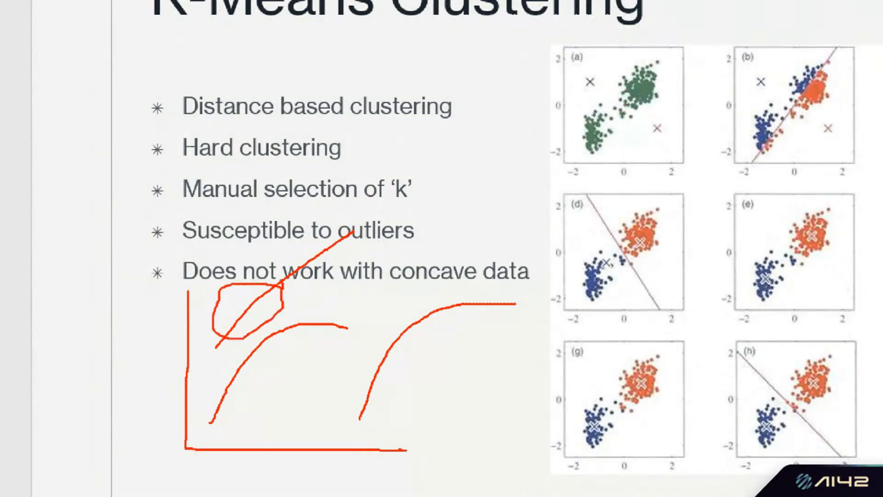
{"action": "mouse_move", "coordinate": [343, 236]}
{"action": "left_mouse_down"}
{"action": "mouse_move", "coordinate": [318, 237]}
{"action": "mouse_move", "coordinate": [352, 257]}
{"action": "mouse_move", "coordinate": [352, 231]}
{"action": "left_mouse_up"}
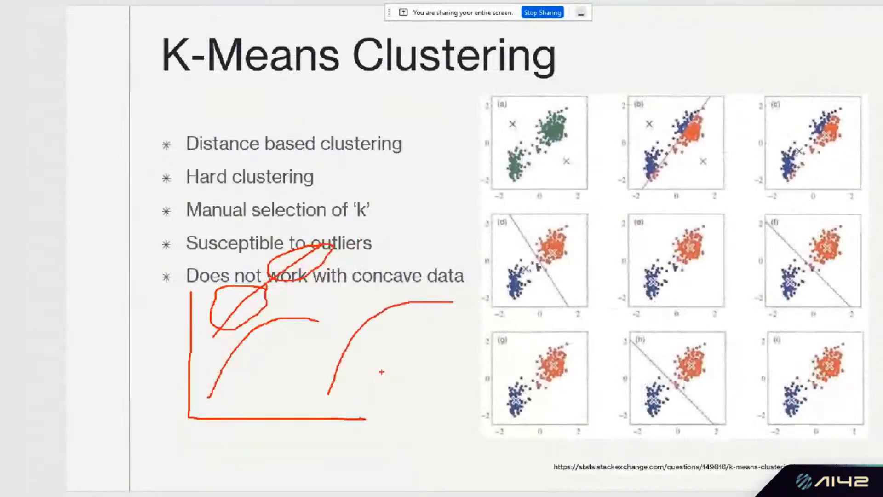
{"action": "key", "text": "Escape"}
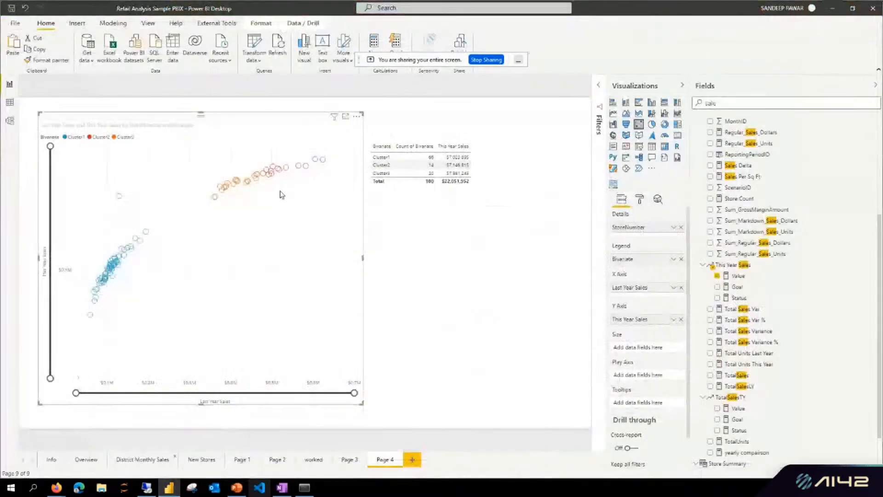
{"action": "left_click", "coordinate": [830, 7]}
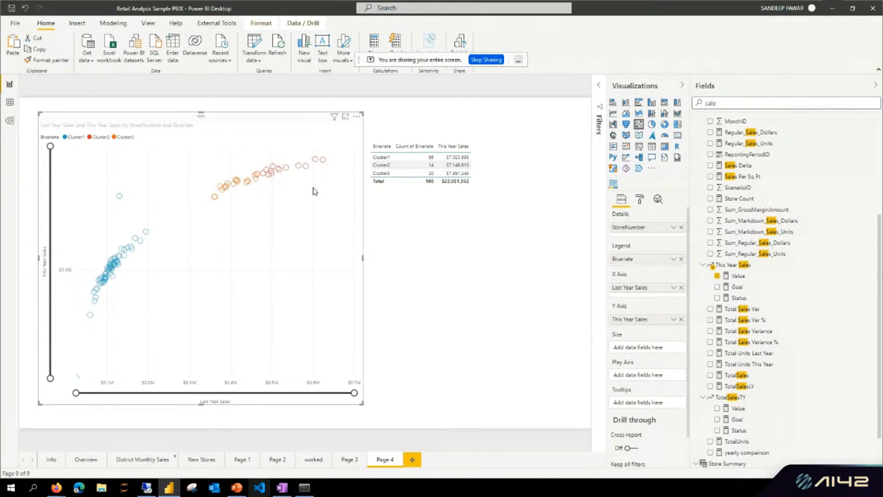
Step: Shrink the Bivariate cluster table to fit its rows and reposition it to the right of the scatter chart
{"action": "left_click", "coordinate": [443, 258]}
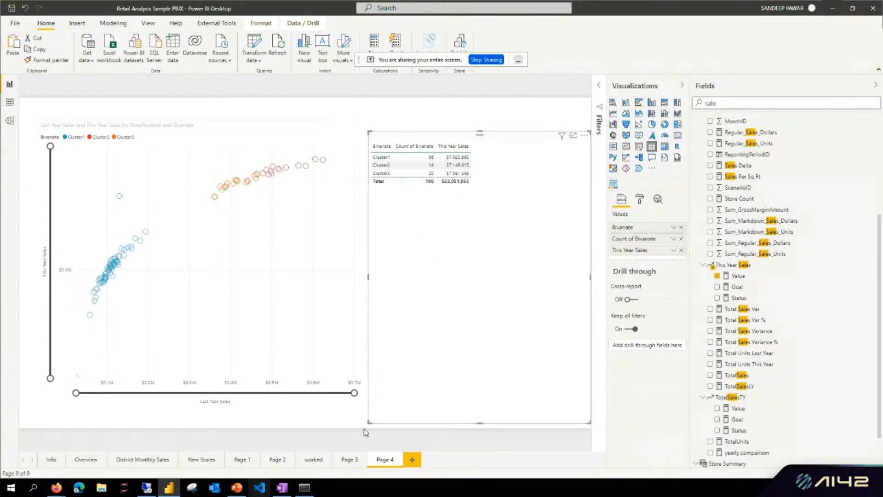
{"action": "left_click_drag", "start_coordinate": [367, 424], "coordinate": [445, 201]}
{"action": "left_click_drag", "start_coordinate": [565, 173], "coordinate": [533, 171]}
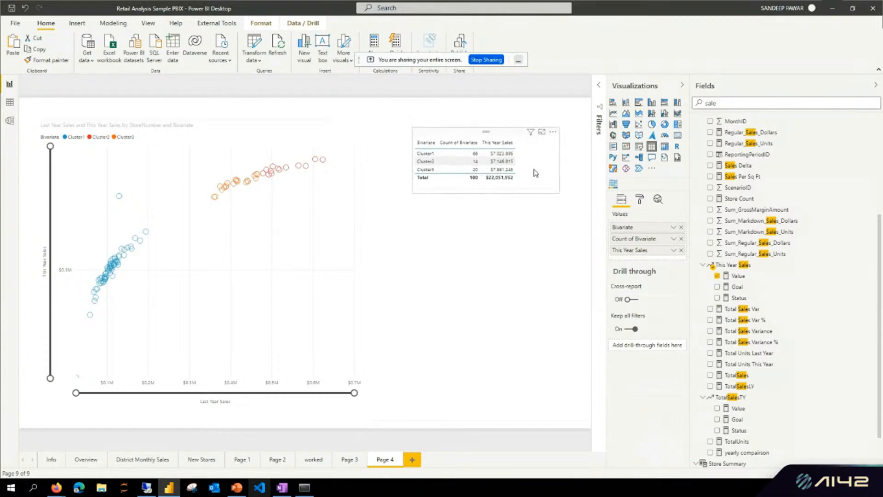
{"action": "left_click", "coordinate": [490, 270]}
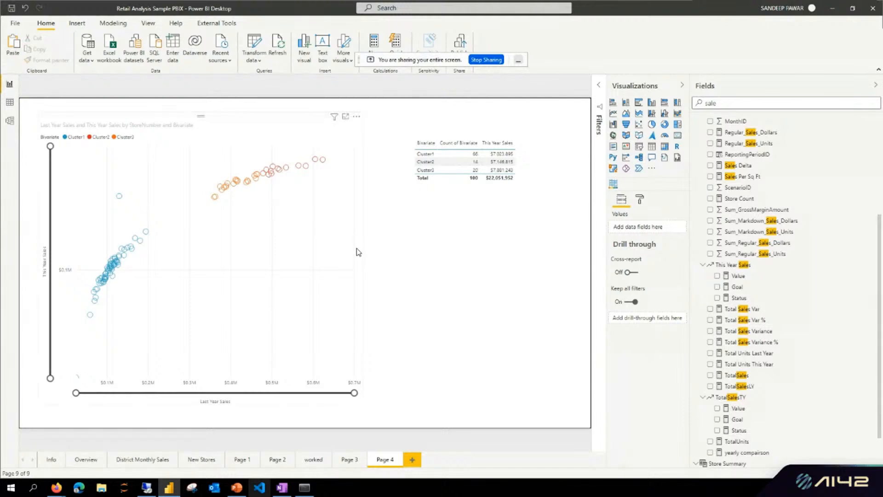
Step: Shrink the scatter chart to roughly half its width and height, and delete the Bivariate cluster table
{"action": "left_click", "coordinate": [279, 254]}
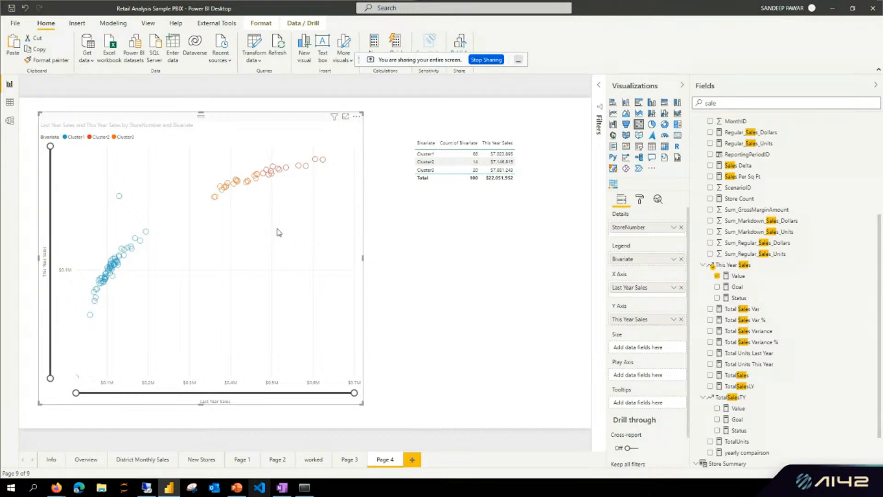
{"action": "left_click_drag", "start_coordinate": [348, 383], "coordinate": [220, 266]}
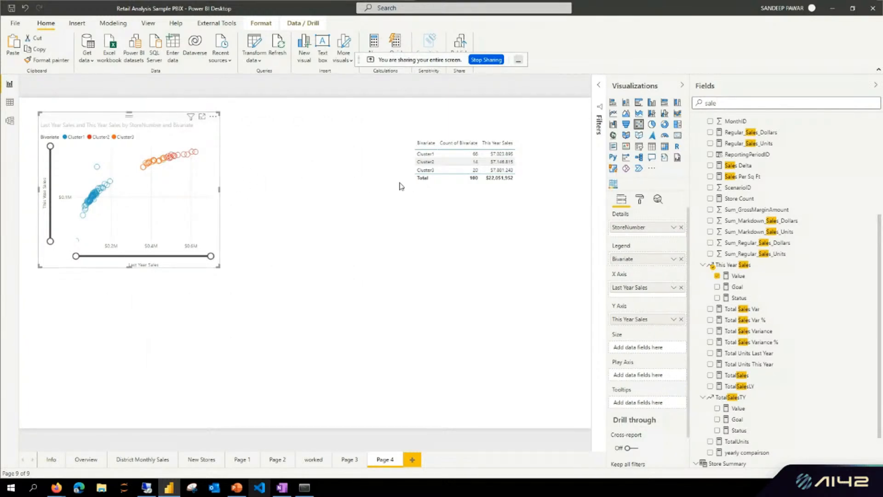
{"action": "left_click", "coordinate": [464, 192]}
{"action": "key", "text": "Delete"}
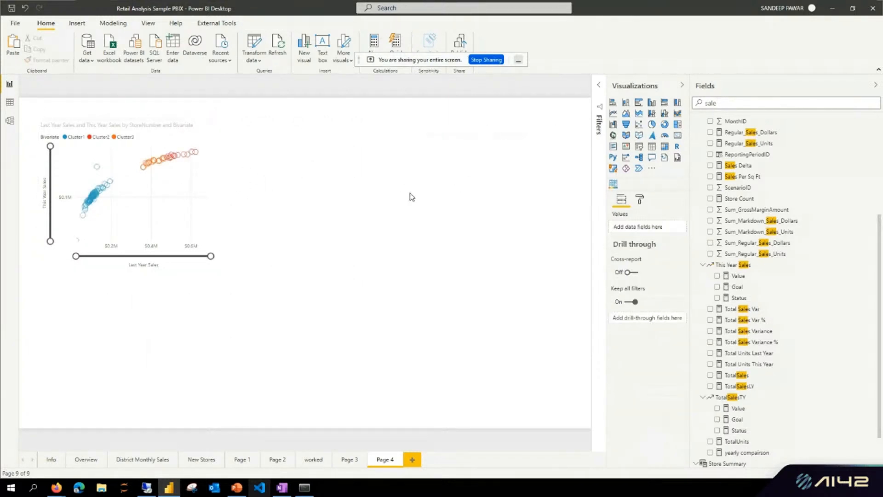
Step: Insert a new table beside the scatter chart, search the fields for "store", and add the store Name as its first column
{"action": "left_click", "coordinate": [651, 146]}
{"action": "left_click_drag", "start_coordinate": [175, 302], "coordinate": [389, 161]}
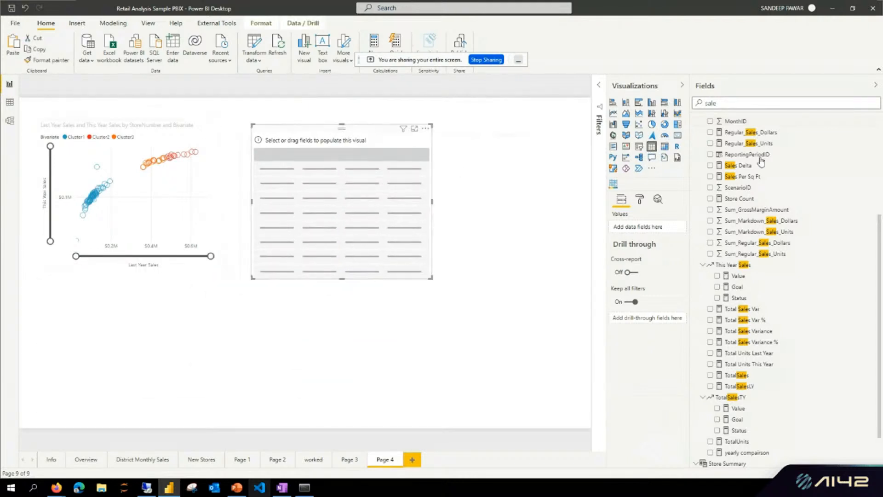
{"action": "double_click", "coordinate": [739, 102]}
{"action": "type", "text": "s"}
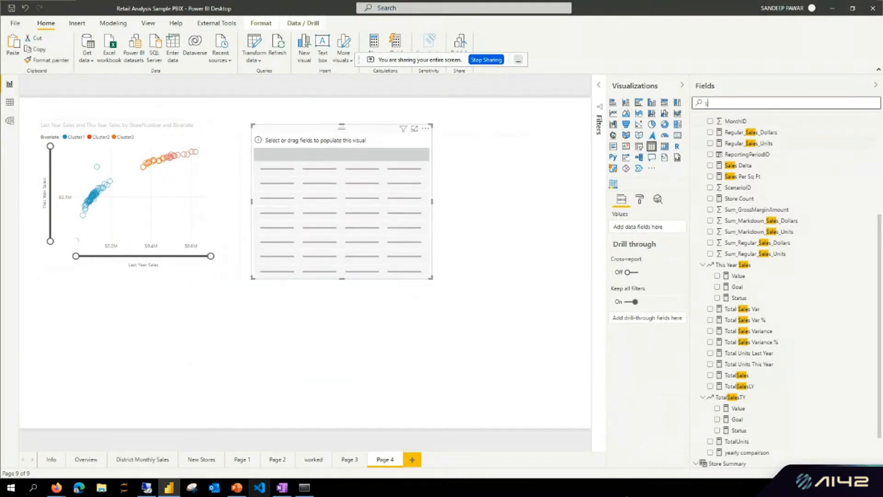
{"action": "type", "text": "tore"}
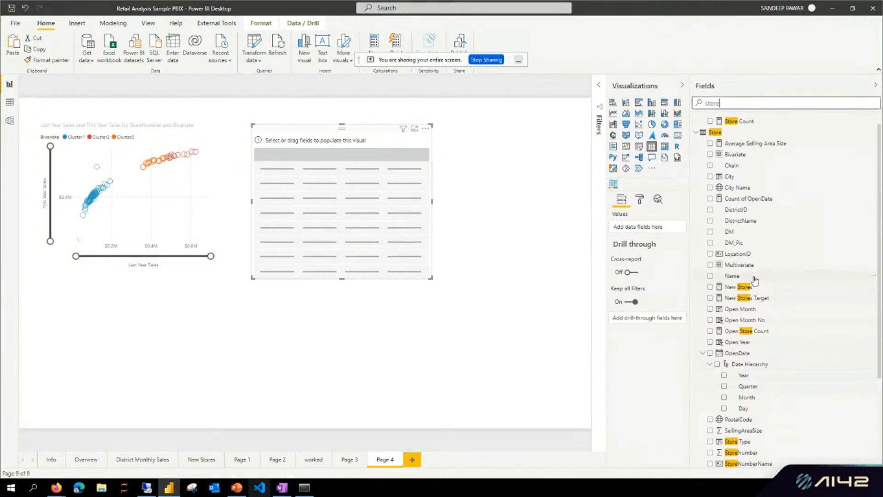
{"action": "left_click_drag", "start_coordinate": [747, 276], "coordinate": [657, 230]}
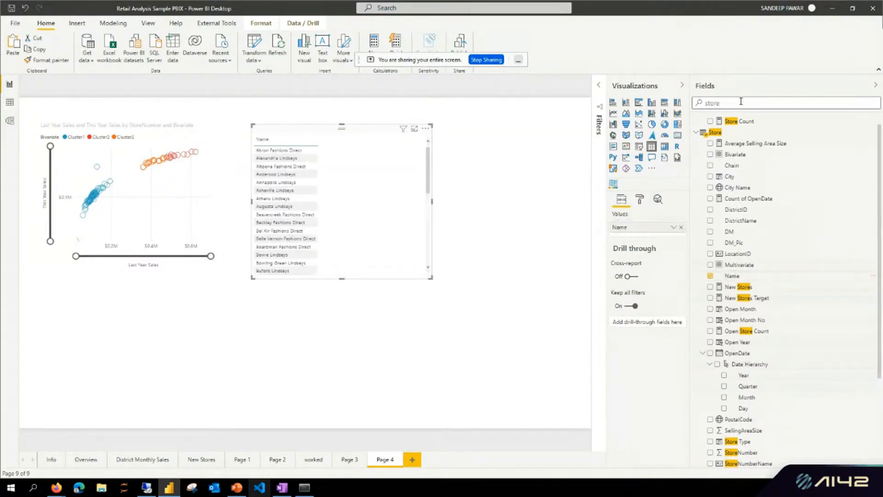
Step: Clear the field search and add Total Sales Variance % from the Sales table as the second column
{"action": "left_click_drag", "start_coordinate": [732, 103], "coordinate": [640, 101]}
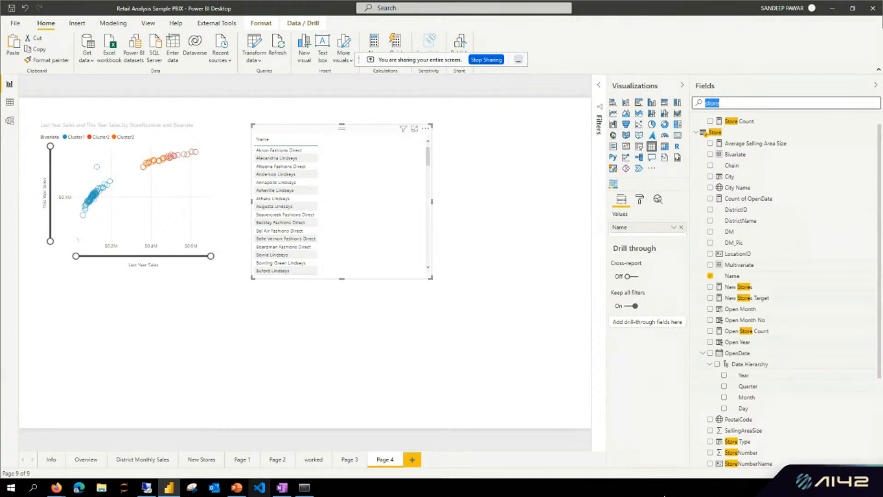
{"action": "key", "text": "BackSpace"}
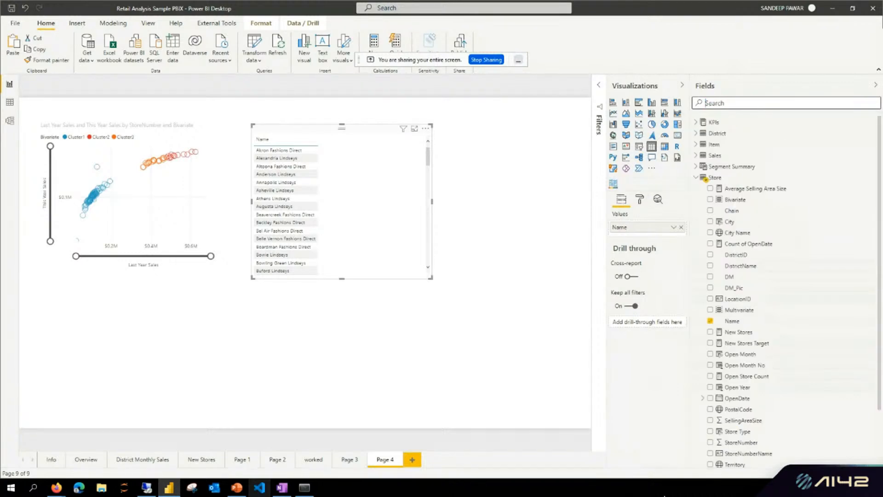
{"action": "scroll", "coordinate": [755, 289], "scroll_direction": "down", "scroll_amount": 3}
{"action": "scroll", "coordinate": [757, 292], "scroll_direction": "up", "scroll_amount": 3}
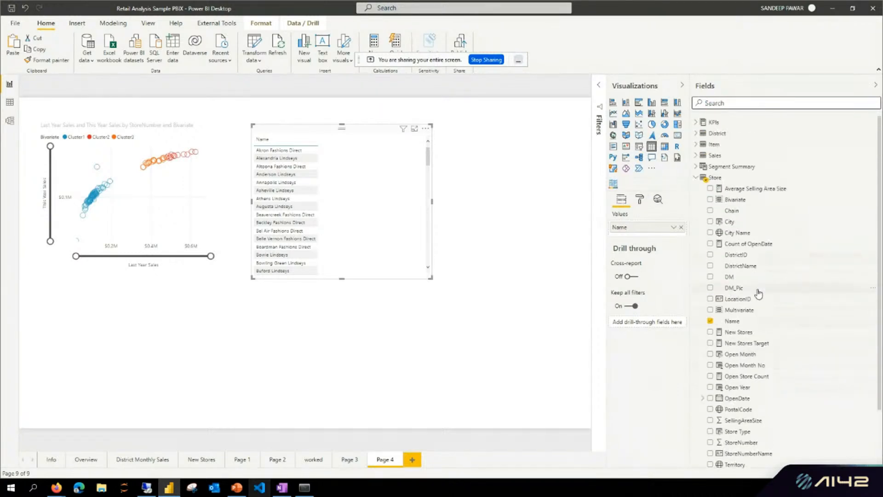
{"action": "left_click", "coordinate": [696, 155]}
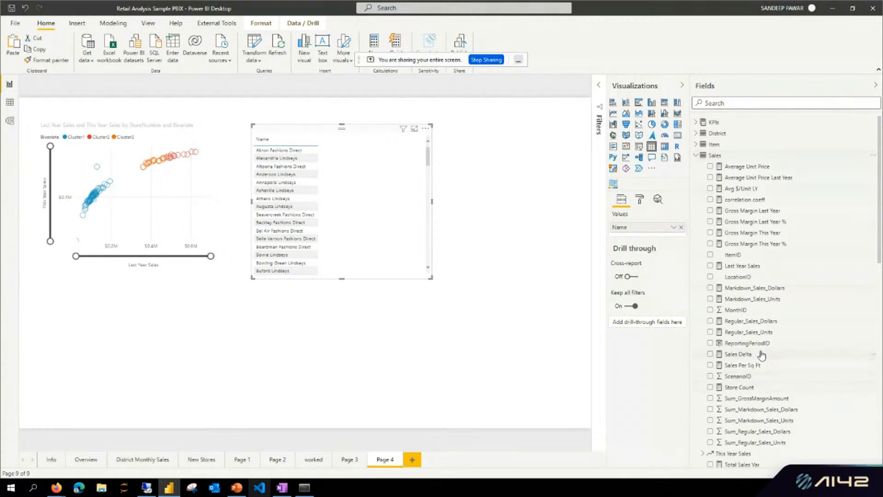
{"action": "scroll", "coordinate": [762, 355], "scroll_direction": "down", "scroll_amount": 3}
{"action": "scroll", "coordinate": [764, 361], "scroll_direction": "down", "scroll_amount": 3}
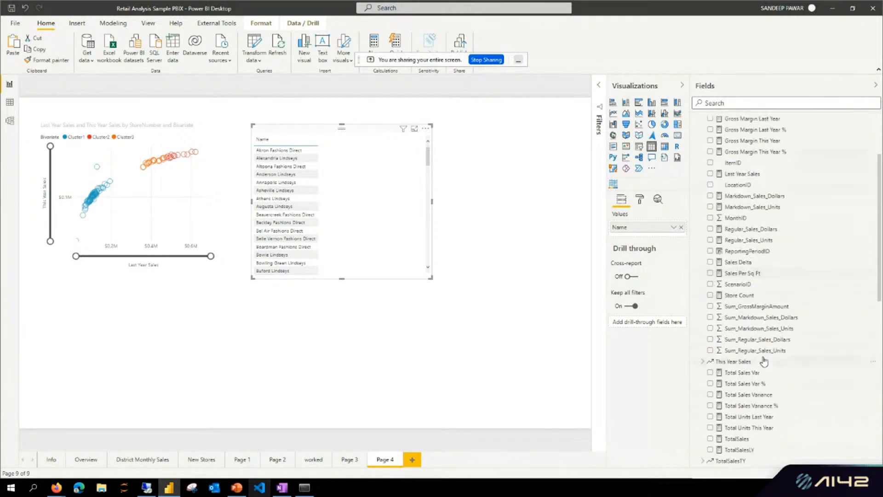
{"action": "scroll", "coordinate": [782, 381], "scroll_direction": "down", "scroll_amount": 4}
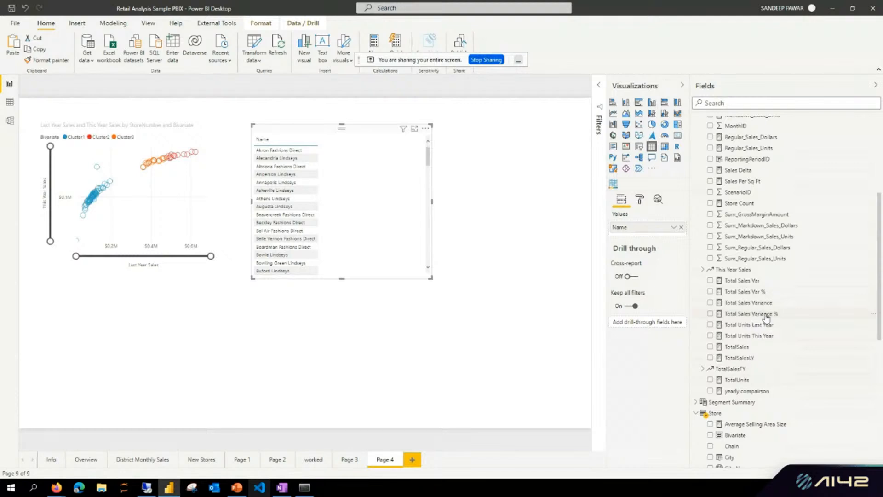
{"action": "left_click_drag", "start_coordinate": [763, 314], "coordinate": [638, 238]}
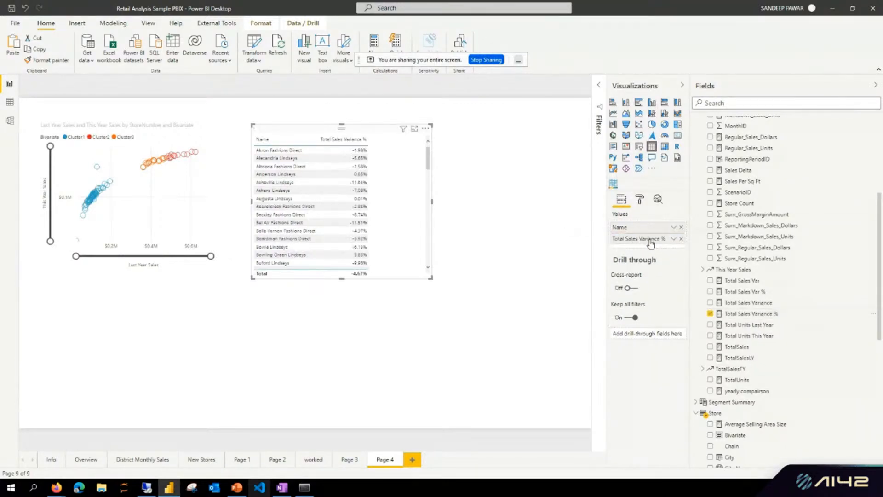
Step: Search the fields for "age" and "margin", adding Age and Margin Var % from KPIs as columns of the store table
{"action": "type", "text": "age"}
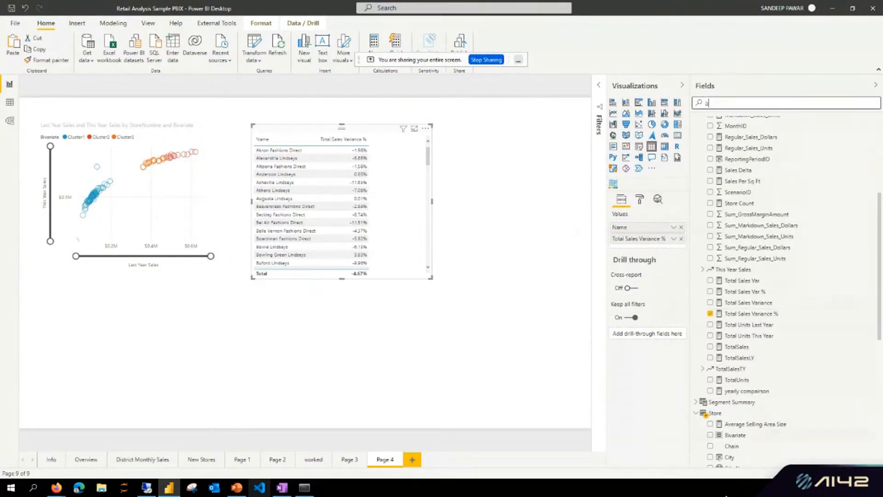
{"action": "left_click_drag", "start_coordinate": [740, 136], "coordinate": [649, 251]}
{"action": "key", "text": "BackSpace"}
{"action": "key", "text": "BackSpace"}
{"action": "key", "text": "BackSpace"}
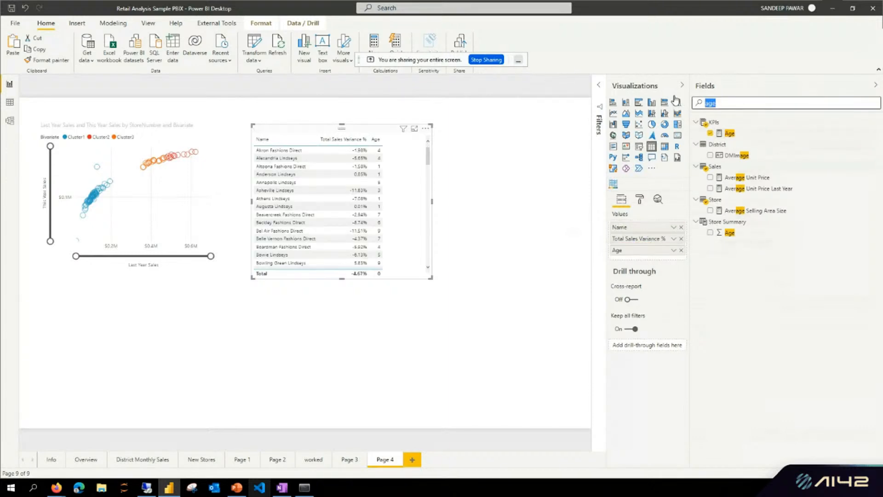
{"action": "type", "text": "ma"}
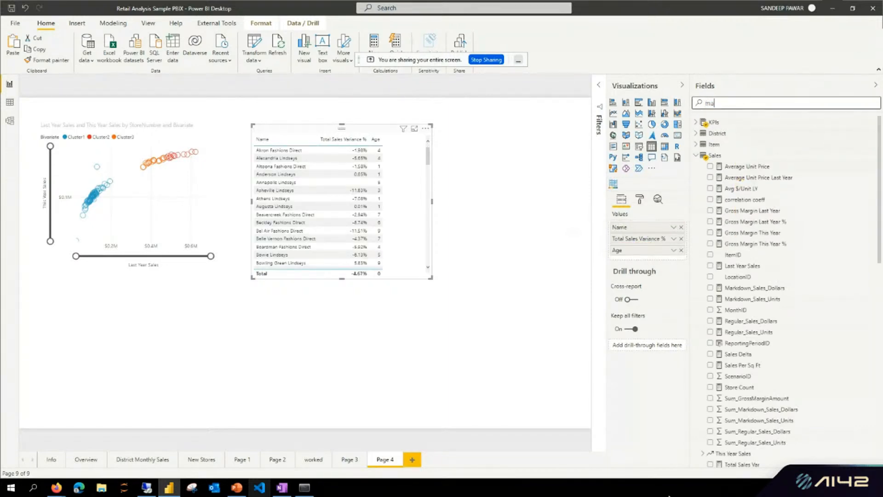
{"action": "type", "text": "rgin"}
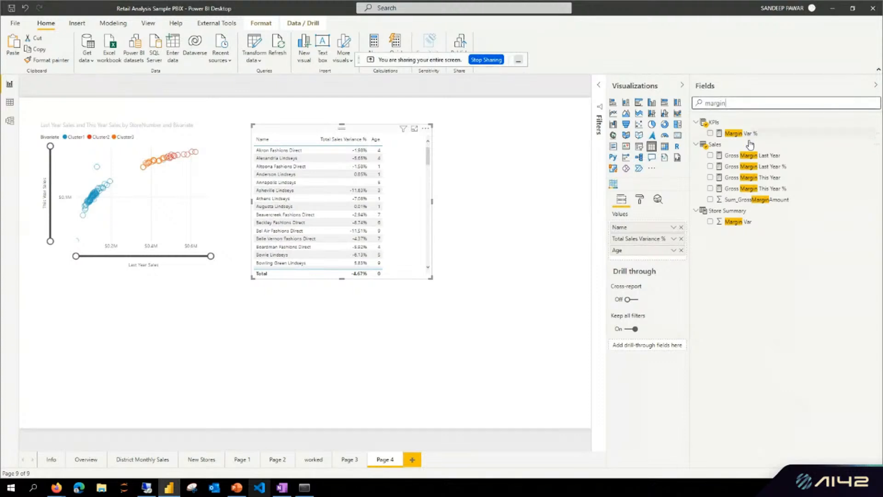
{"action": "left_click_drag", "start_coordinate": [752, 134], "coordinate": [665, 261]}
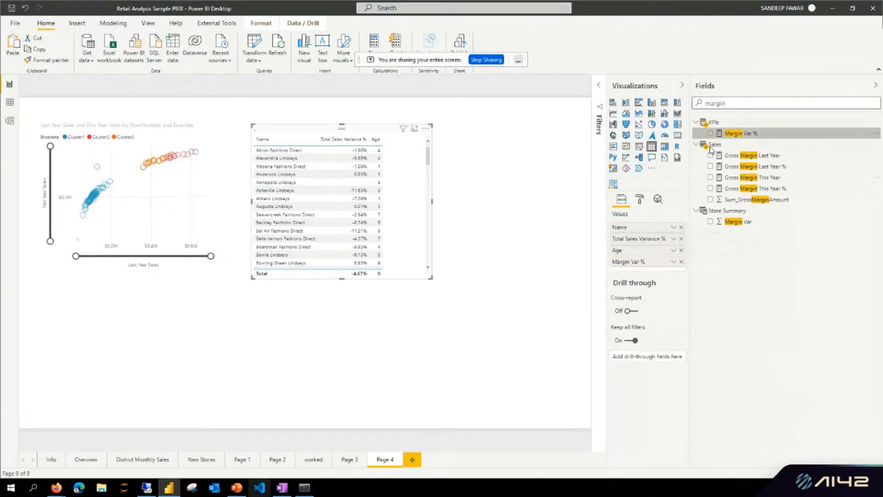
Step: Search for "mark", add Regular-Markdown from KPIs to the store table, enlarge the table to fit all columns, and clear the search
{"action": "key", "text": "ctrl+a"}
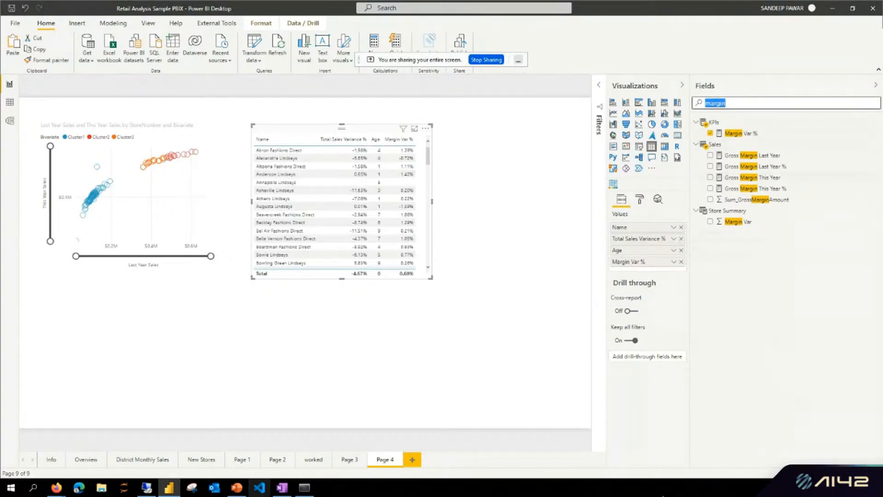
{"action": "type", "text": "mark"}
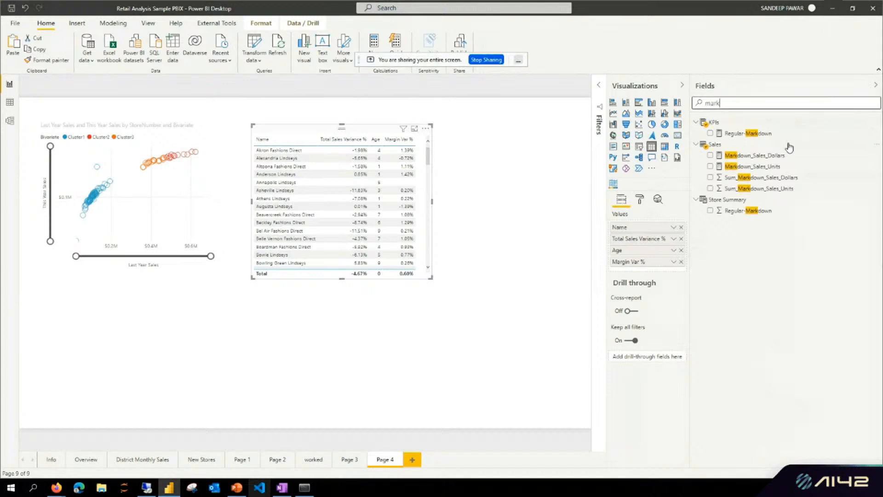
{"action": "left_click_drag", "start_coordinate": [766, 134], "coordinate": [667, 273]}
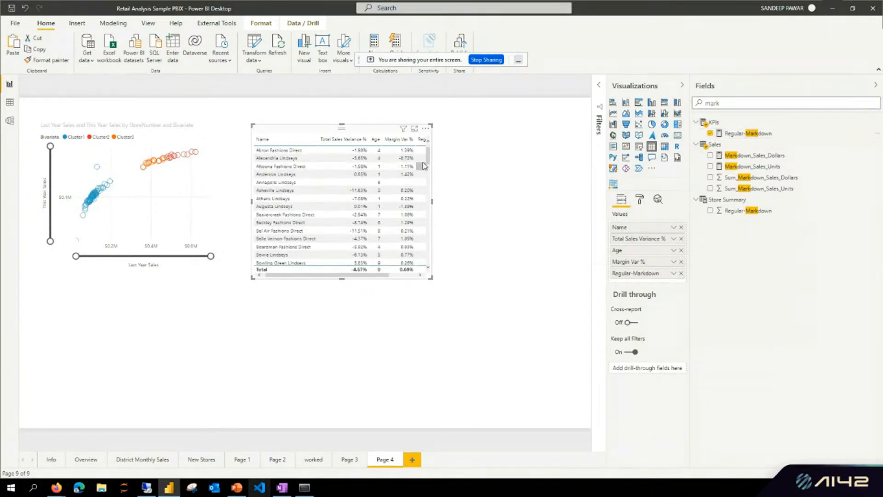
{"action": "left_click_drag", "start_coordinate": [430, 277], "coordinate": [563, 295]}
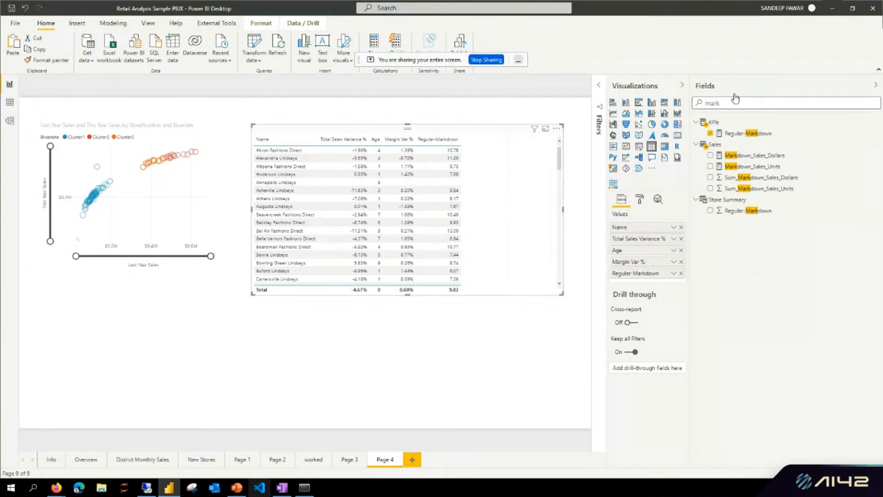
{"action": "key", "text": "ctrl+a"}
{"action": "key", "text": "BackSpace"}
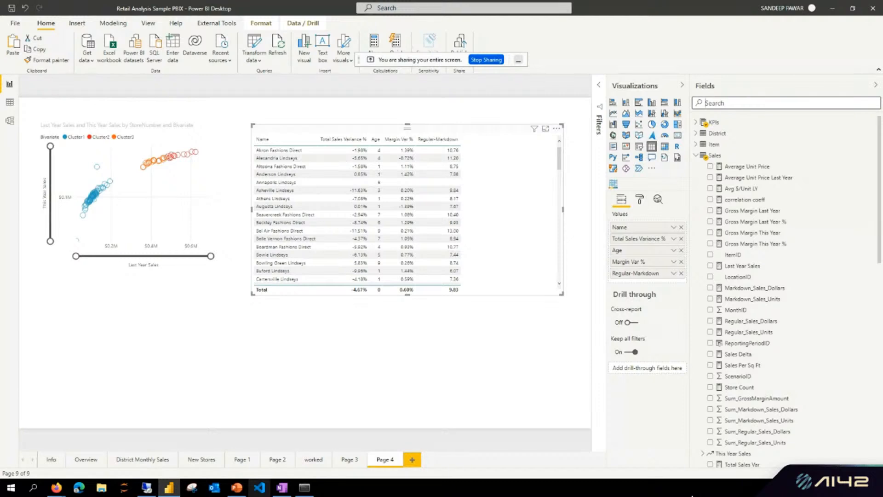
Step: Search the fields for "sales per", add Sales Per Sq Ft from Sales to the store table, and clear the search
{"action": "type", "text": "sales"}
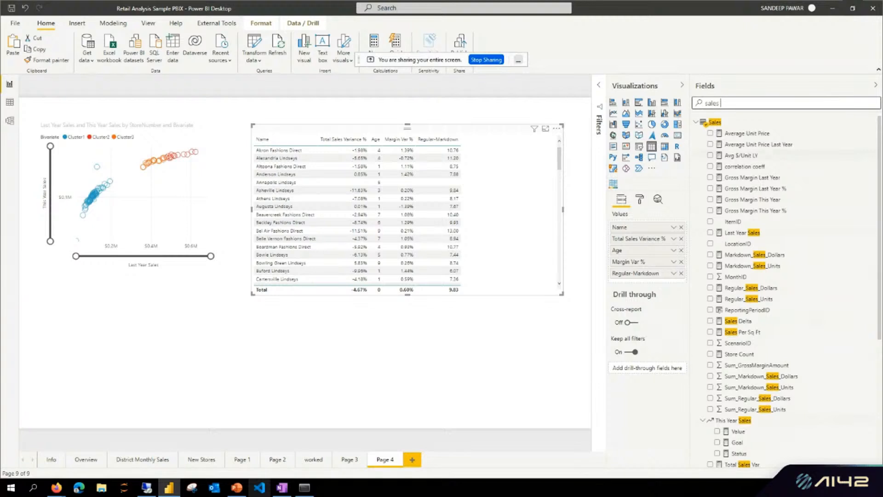
{"action": "type", "text": " per"}
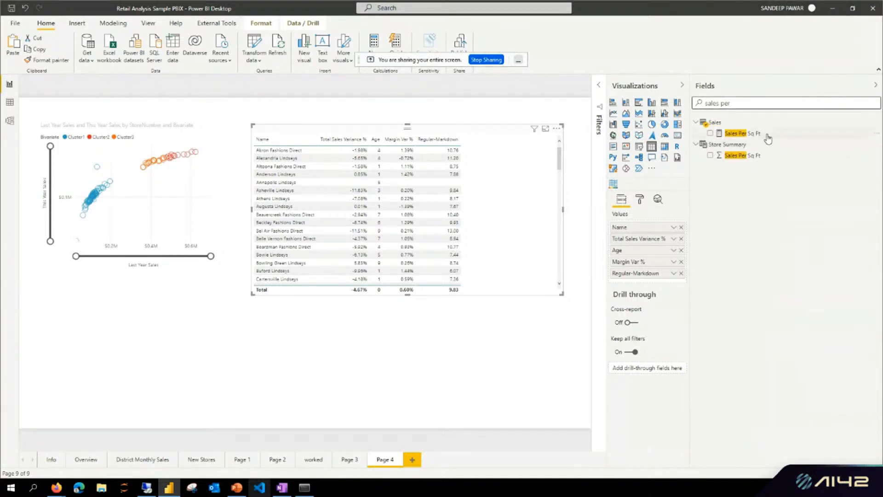
{"action": "left_click_drag", "start_coordinate": [764, 133], "coordinate": [659, 285]}
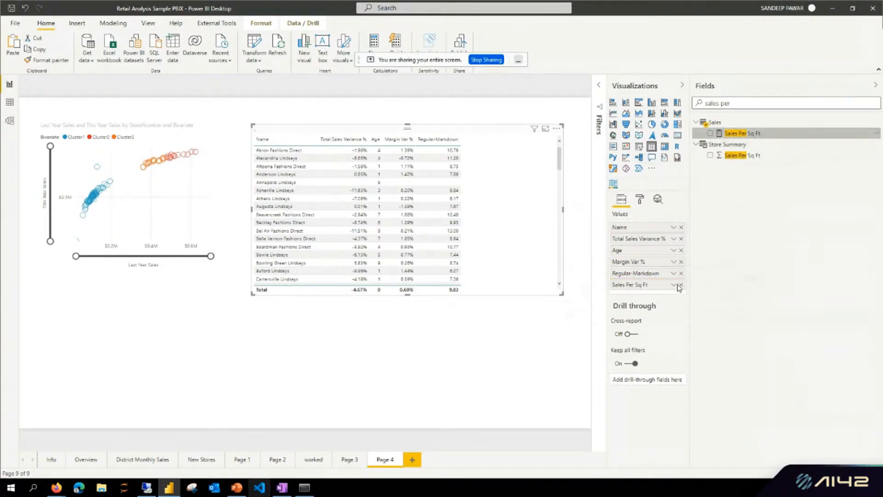
{"action": "key", "text": "ctrl+a"}
{"action": "key", "text": "BackSpace"}
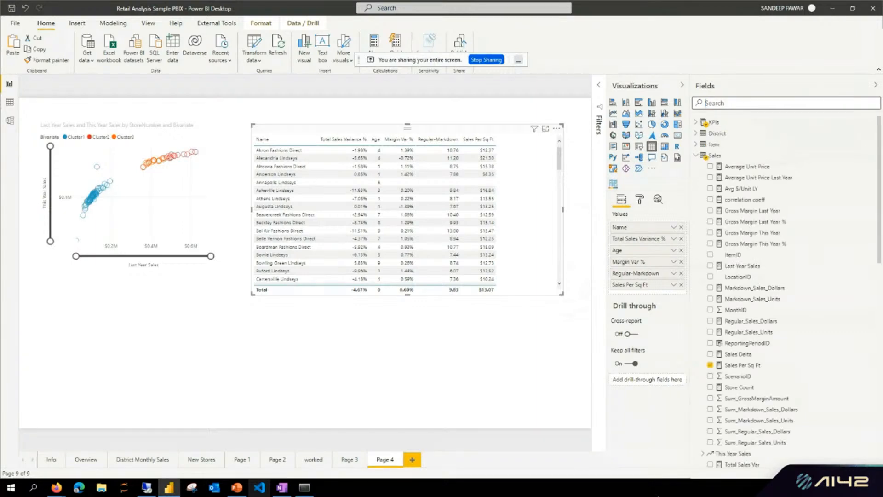
Step: Search the fields for "avg", add Avg $/Unit TY from KPIs to the store table, and make the table taller
{"action": "type", "text": "avg"}
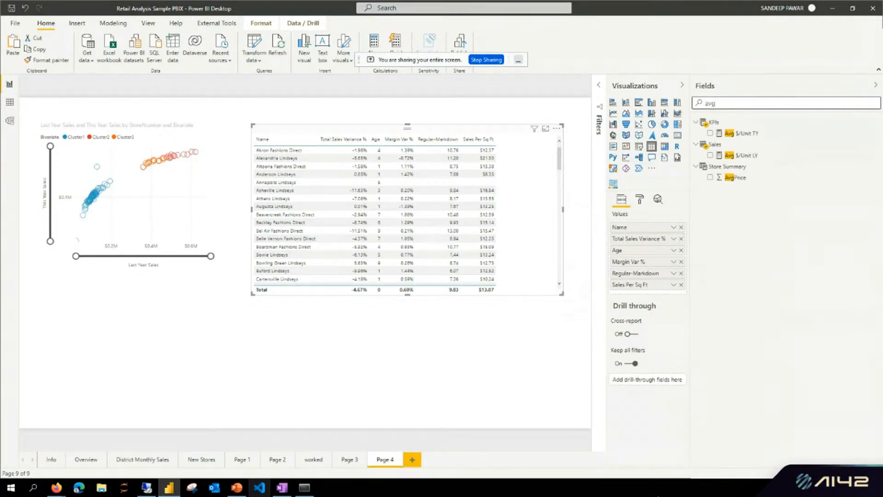
{"action": "left_click_drag", "start_coordinate": [762, 137], "coordinate": [518, 251]}
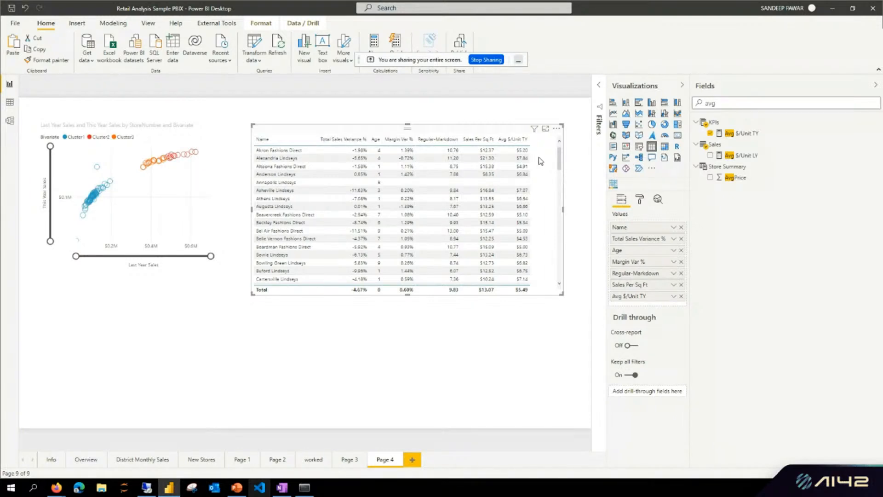
{"action": "left_click_drag", "start_coordinate": [562, 295], "coordinate": [564, 364]}
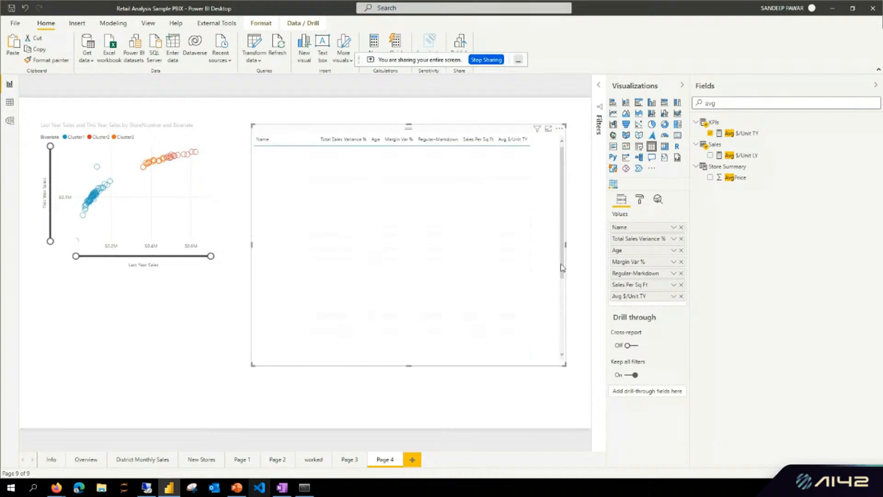
{"action": "left_click", "coordinate": [560, 129]}
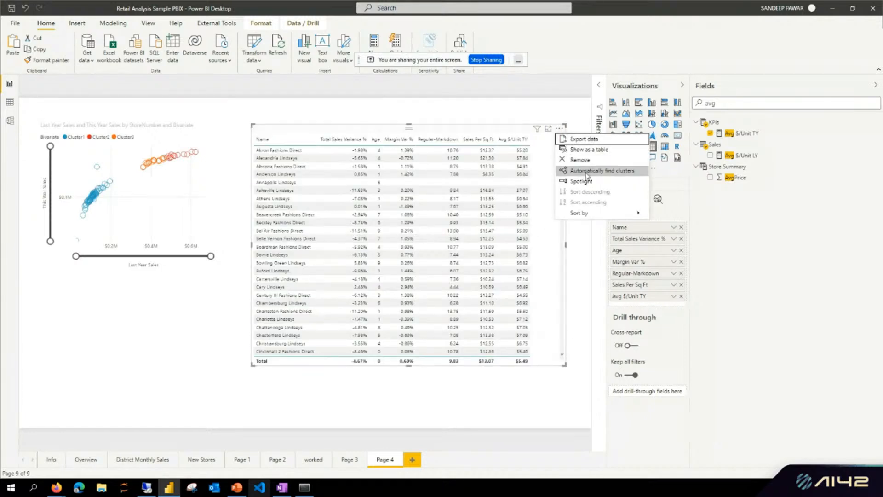
{"action": "left_click", "coordinate": [614, 175]}
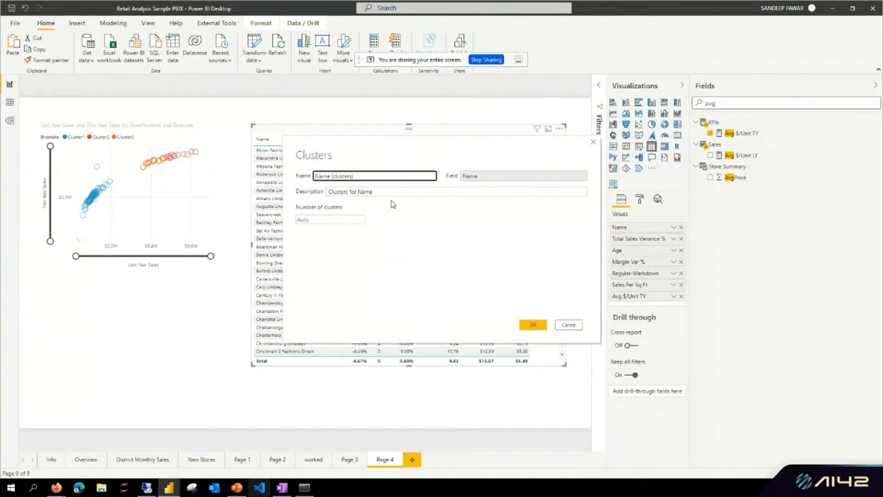
{"action": "left_click_drag", "start_coordinate": [375, 174], "coordinate": [279, 178]}
{"action": "type", "text": "Multivariate"}
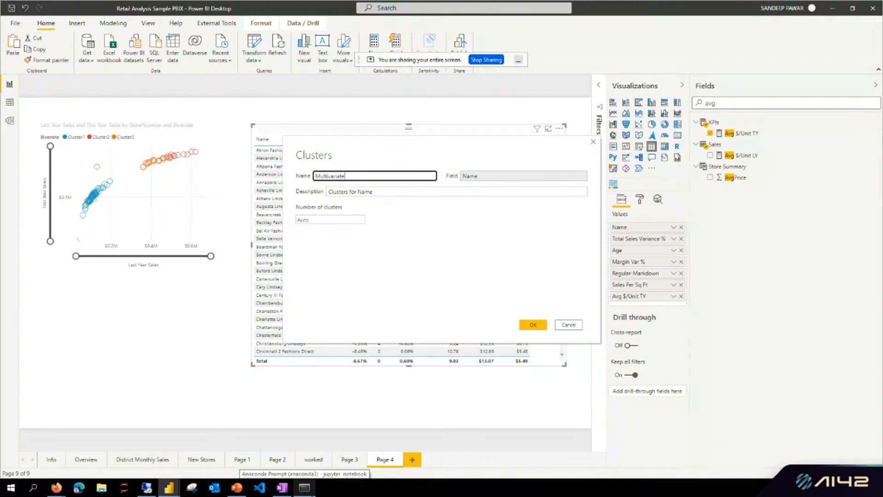
{"action": "left_click", "coordinate": [304, 222]}
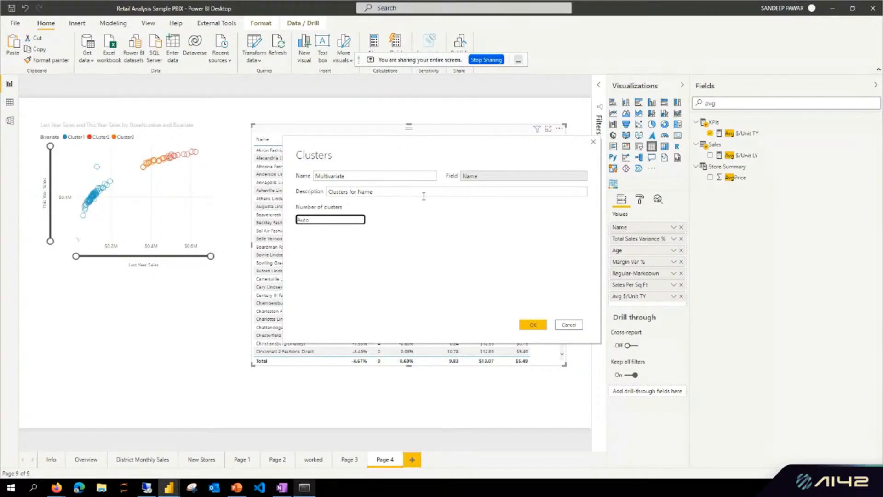
{"action": "left_click", "coordinate": [569, 324]}
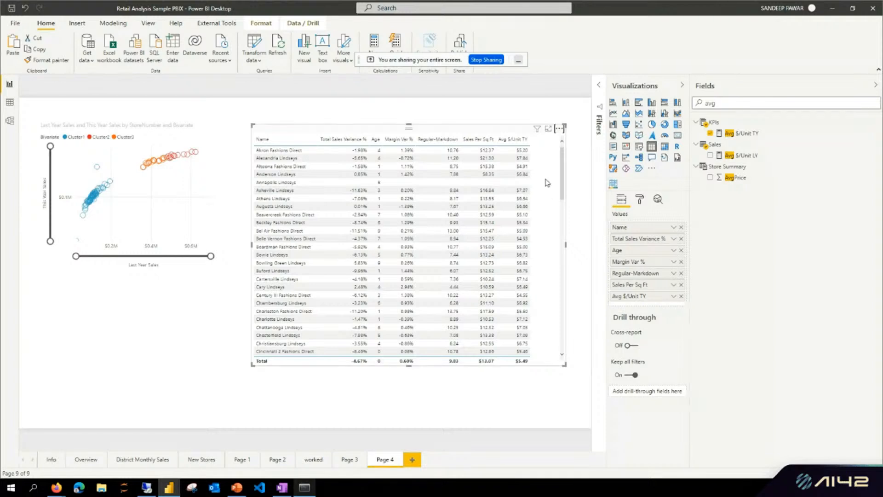
Step: Search the fields for "mult", add Multivariate from Store as the table's last column, and resize the table to the scatter chart's height
{"action": "double_click", "coordinate": [731, 103]}
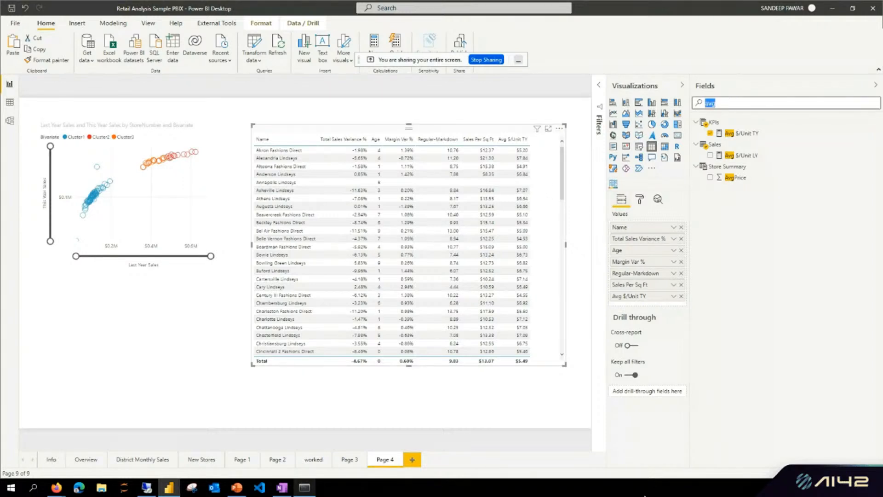
{"action": "type", "text": "ml"}
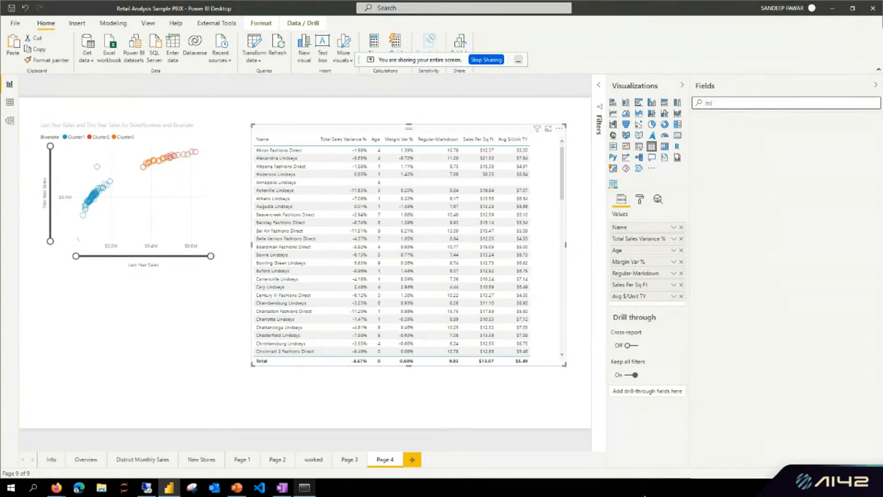
{"action": "type", "text": "ultu"}
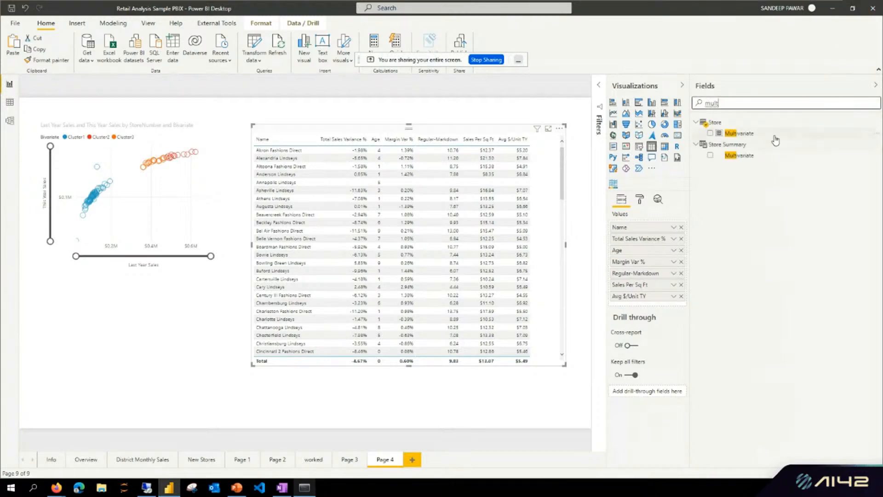
{"action": "left_click_drag", "start_coordinate": [756, 136], "coordinate": [641, 310]}
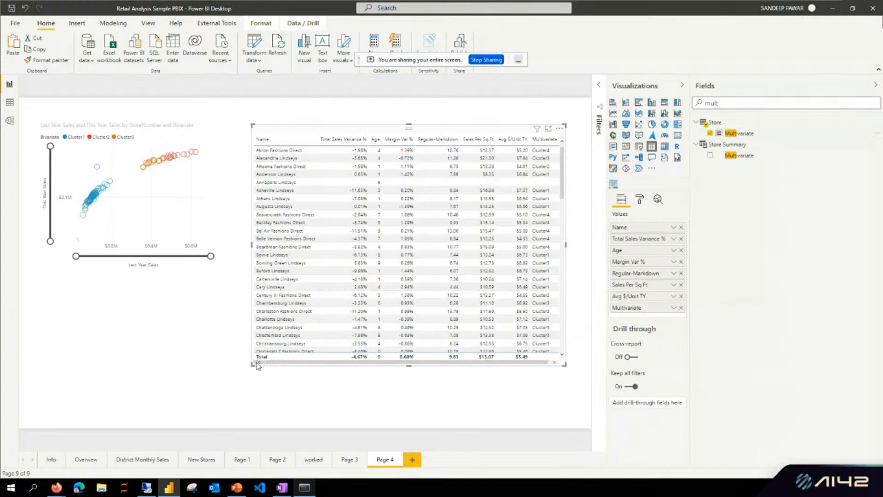
{"action": "mouse_move", "coordinate": [252, 366]}
{"action": "left_mouse_down"}
{"action": "mouse_move", "coordinate": [213, 379]}
{"action": "mouse_move", "coordinate": [254, 381]}
{"action": "mouse_move", "coordinate": [244, 381]}
{"action": "left_mouse_up"}
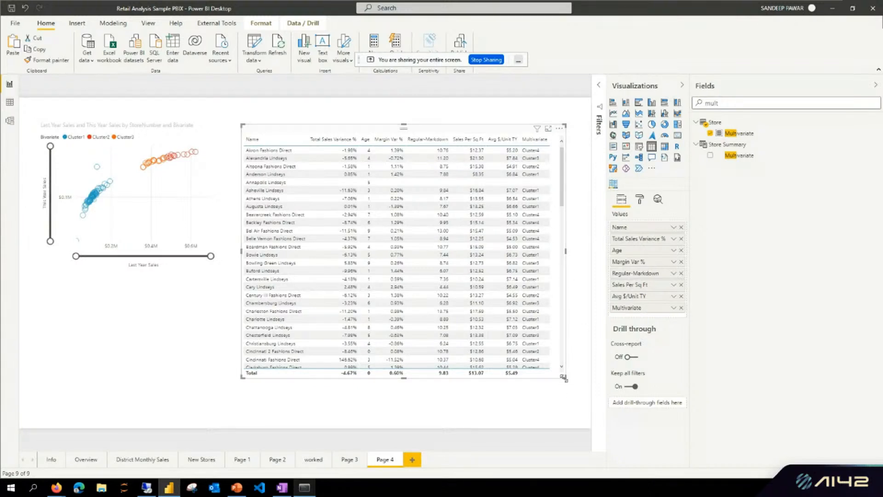
{"action": "left_click_drag", "start_coordinate": [564, 377], "coordinate": [556, 253]}
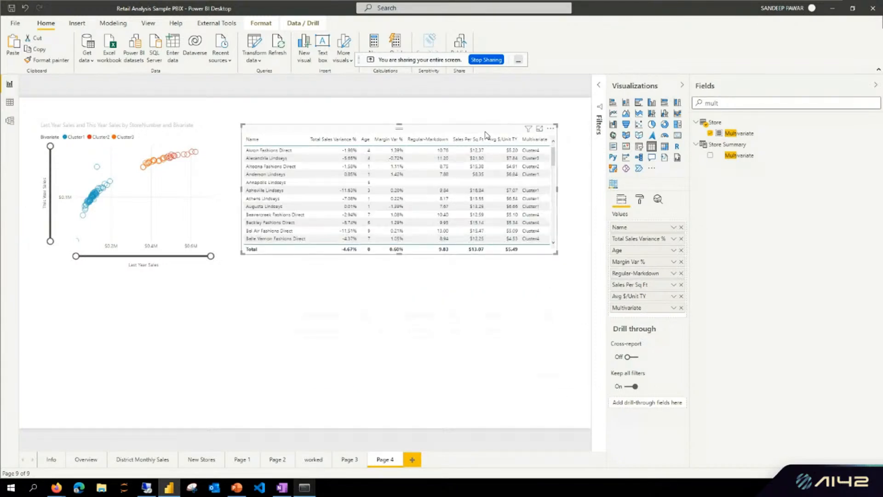
Step: Duplicate the store table below the original and remove every column except Name from the copy
{"action": "key", "text": "ctrl+c"}
{"action": "key", "text": "ctrl+v"}
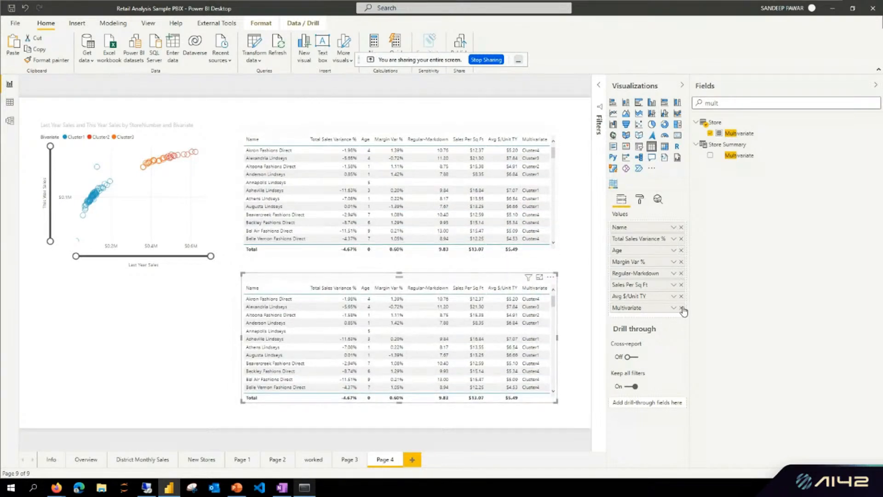
{"action": "left_click", "coordinate": [681, 307]}
{"action": "left_click", "coordinate": [682, 296]}
{"action": "left_click", "coordinate": [681, 284]}
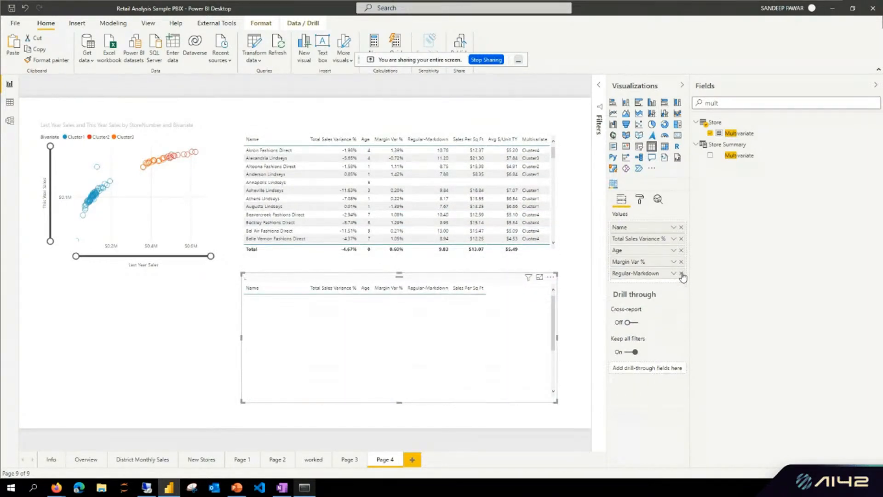
{"action": "left_click", "coordinate": [681, 272]}
{"action": "left_click", "coordinate": [682, 261]}
{"action": "left_click", "coordinate": [681, 249]}
{"action": "left_click", "coordinate": [681, 238]}
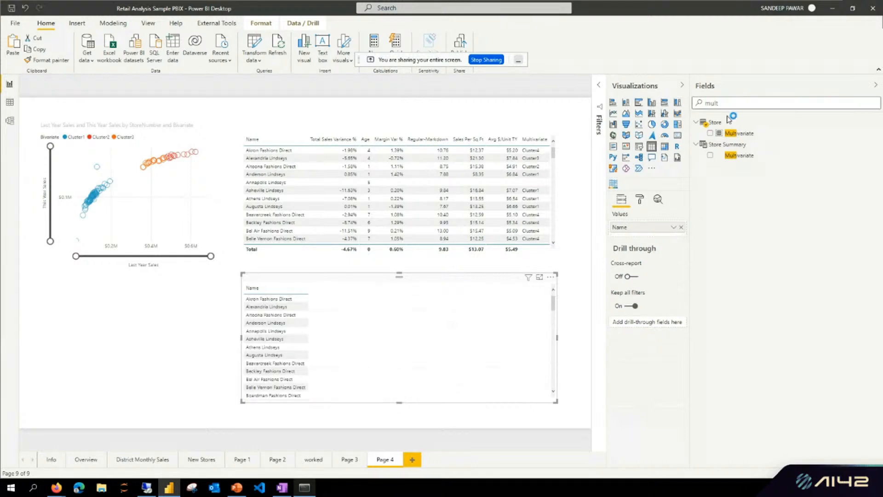
Step: Clear the field search and add Sum_GrossMarginAmount and Sum_Markdown_Sales_Units from Sales to the duplicated table
{"action": "left_click_drag", "start_coordinate": [726, 104], "coordinate": [672, 106]}
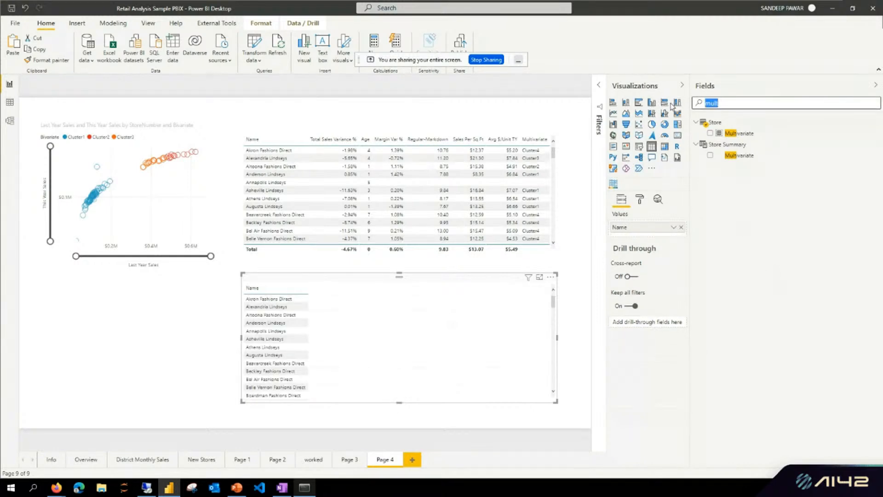
{"action": "key", "text": "BackSpace"}
{"action": "scroll", "coordinate": [741, 272], "scroll_direction": "down", "scroll_amount": 3}
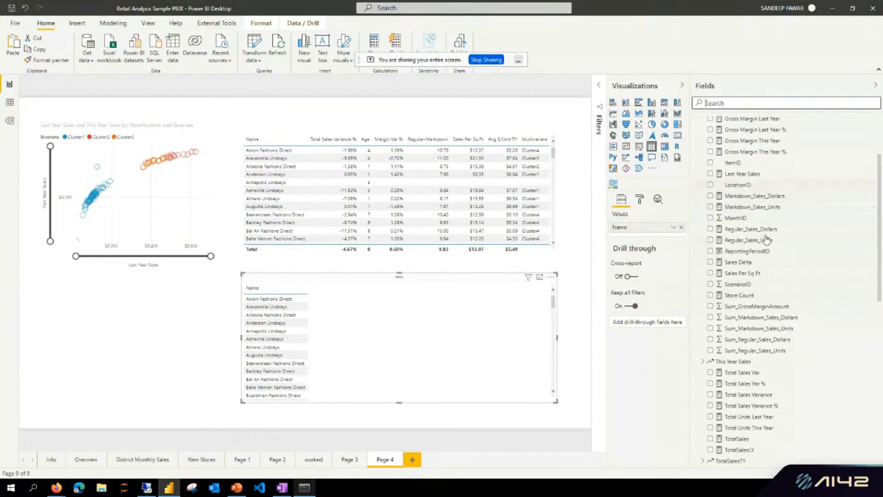
{"action": "scroll", "coordinate": [777, 394], "scroll_direction": "down", "scroll_amount": 3}
{"action": "scroll", "coordinate": [773, 392], "scroll_direction": "up", "scroll_amount": 4}
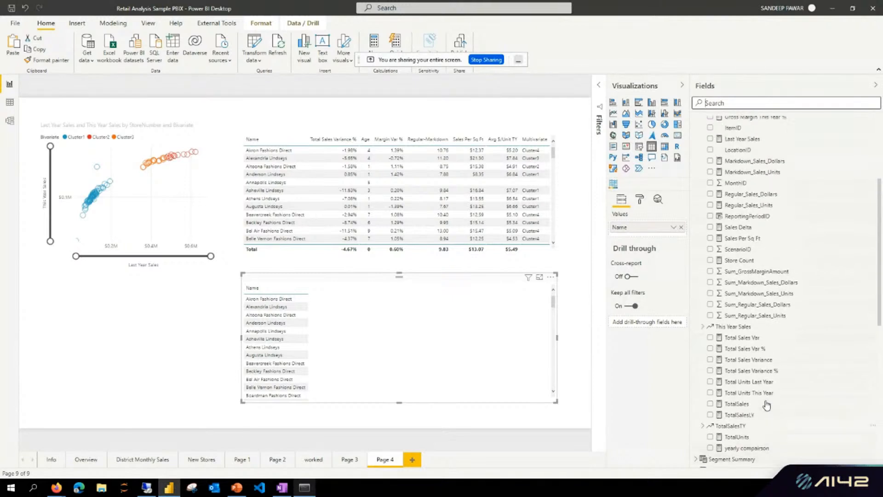
{"action": "scroll", "coordinate": [780, 384], "scroll_direction": "up", "scroll_amount": 2}
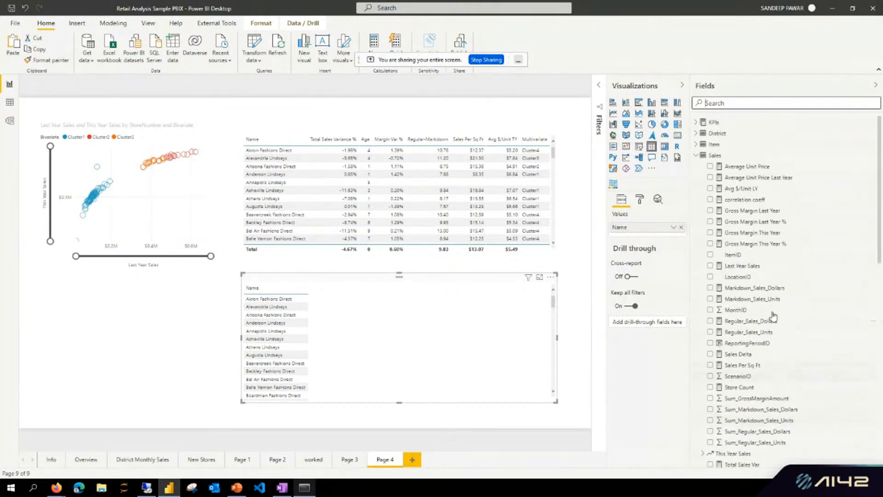
{"action": "left_click", "coordinate": [698, 156]}
{"action": "left_click", "coordinate": [699, 146]}
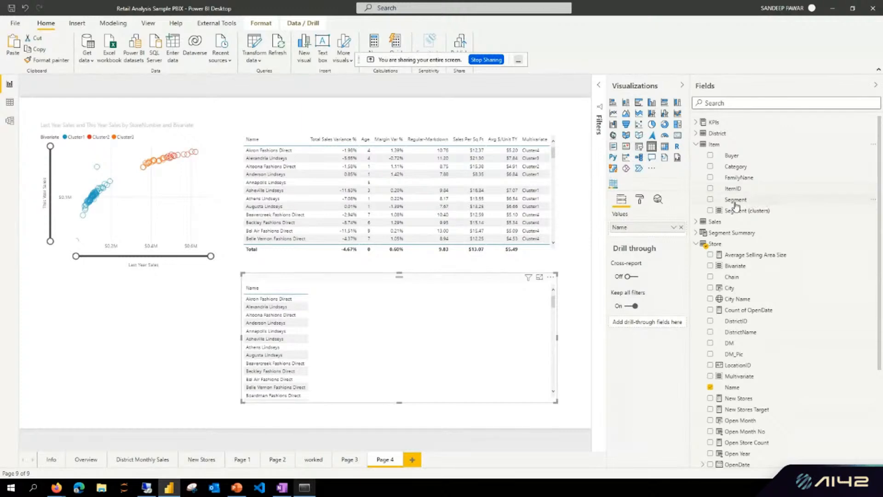
{"action": "left_click", "coordinate": [696, 144]}
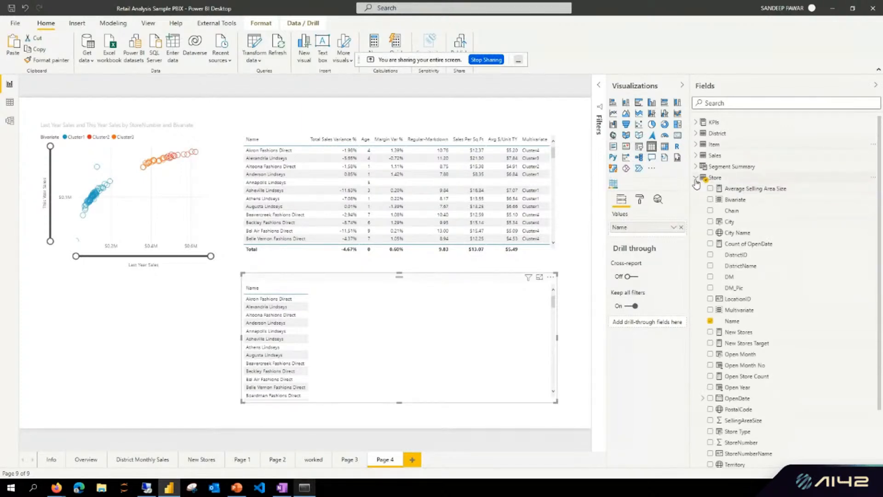
{"action": "left_click", "coordinate": [696, 156]}
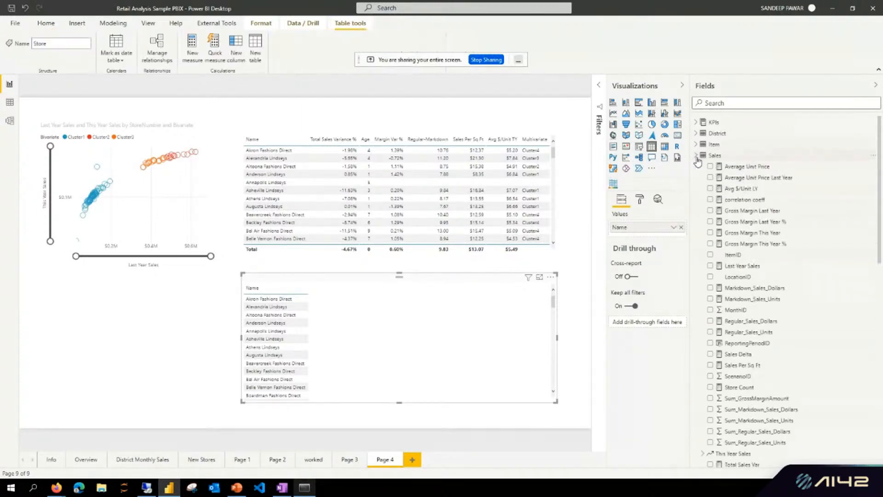
{"action": "scroll", "coordinate": [777, 309], "scroll_direction": "down", "scroll_amount": 5}
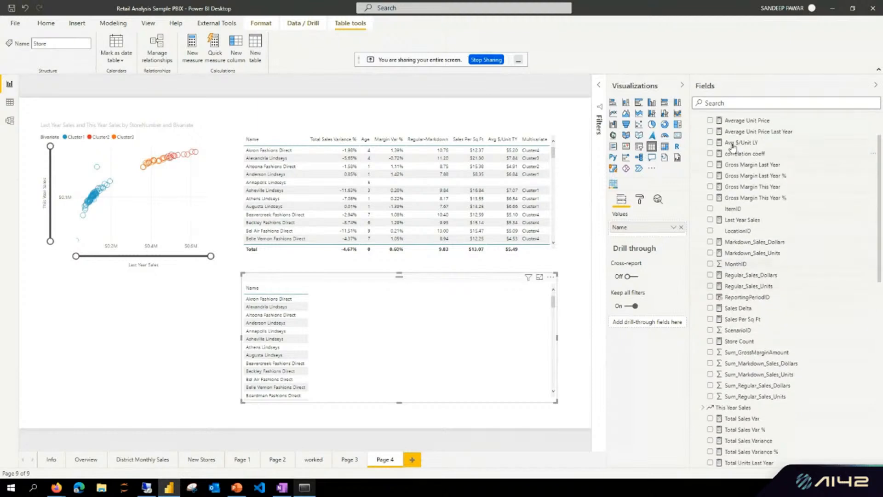
{"action": "left_click_drag", "start_coordinate": [777, 309], "coordinate": [663, 235]}
{"action": "left_click_drag", "start_coordinate": [757, 328], "coordinate": [631, 245]}
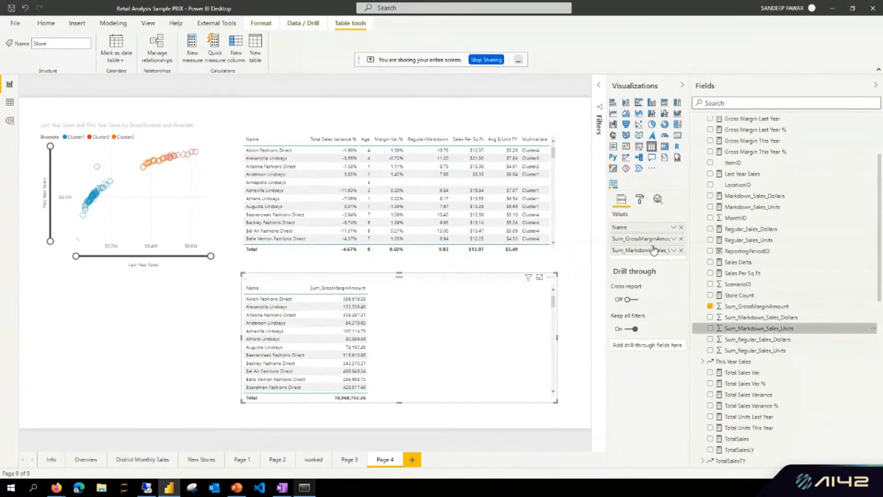
{"action": "left_click", "coordinate": [550, 277]}
{"action": "left_click", "coordinate": [598, 320]}
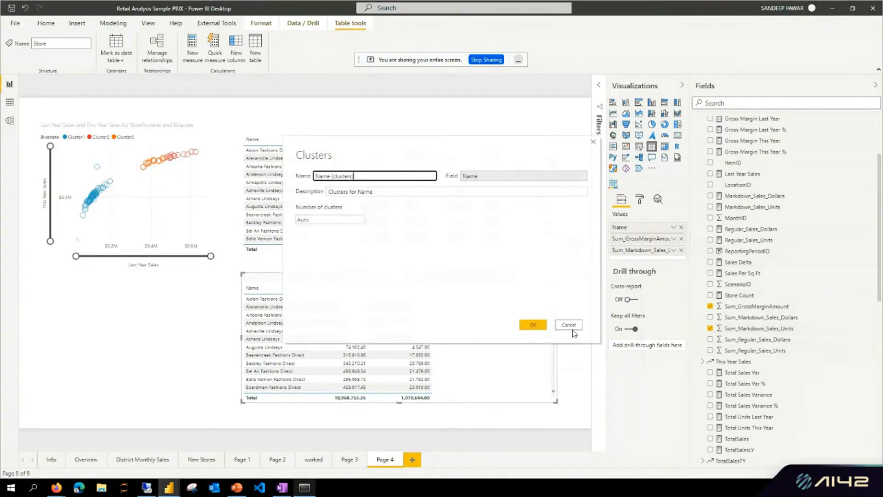
{"action": "left_click", "coordinate": [570, 326]}
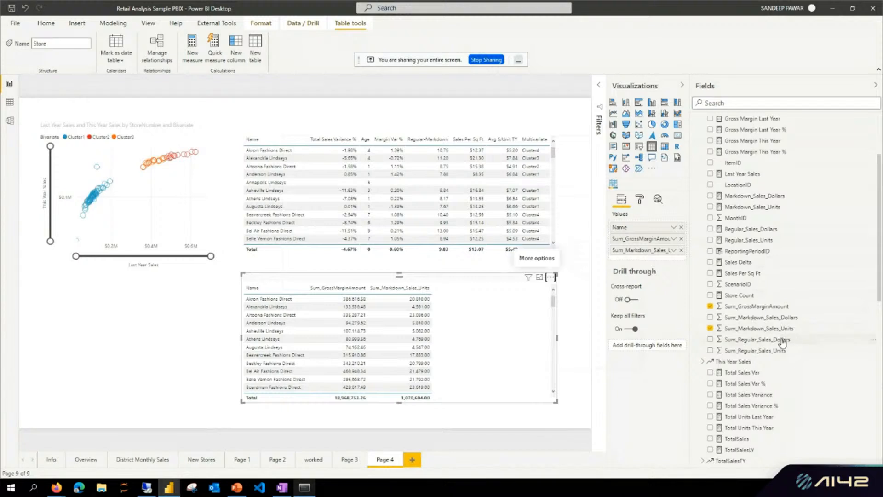
Step: Add Sum_Regular_Sales_Dollars to the duplicated table and automatically find clusters with the default name and Auto number of clusters
{"action": "left_click_drag", "start_coordinate": [782, 340], "coordinate": [661, 258]}
{"action": "left_click", "coordinate": [553, 278]}
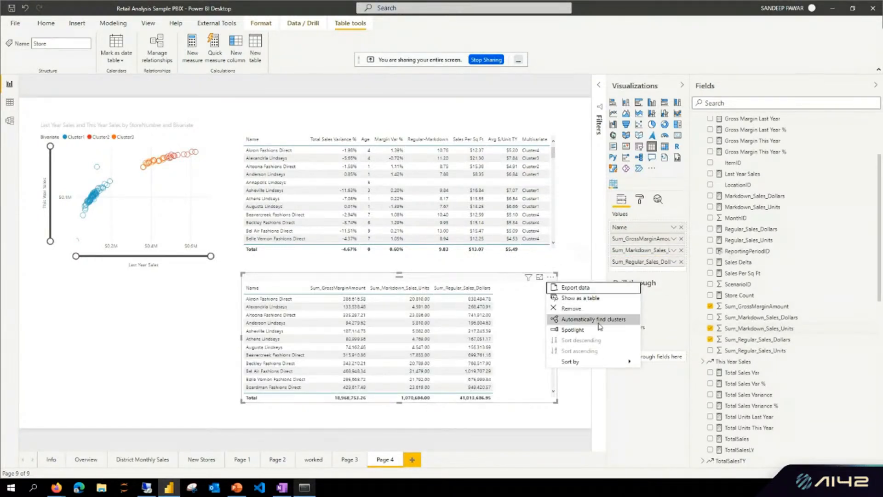
{"action": "key", "text": "Escape"}
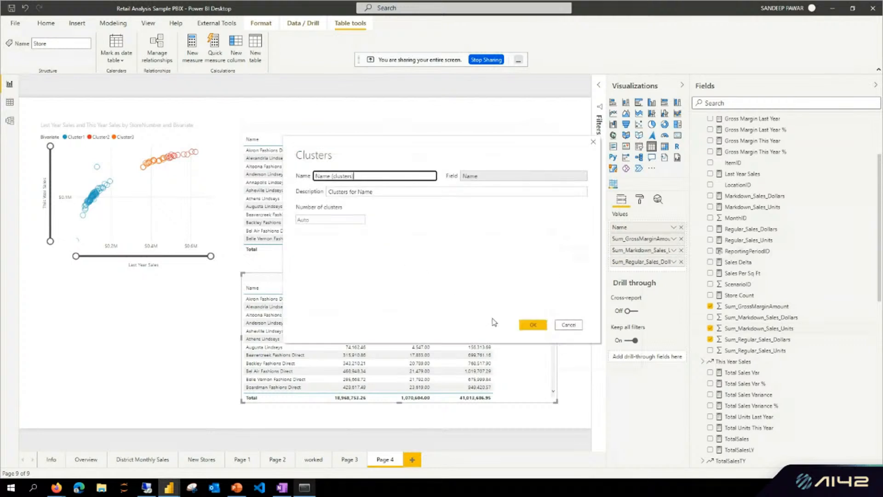
{"action": "left_click", "coordinate": [531, 324]}
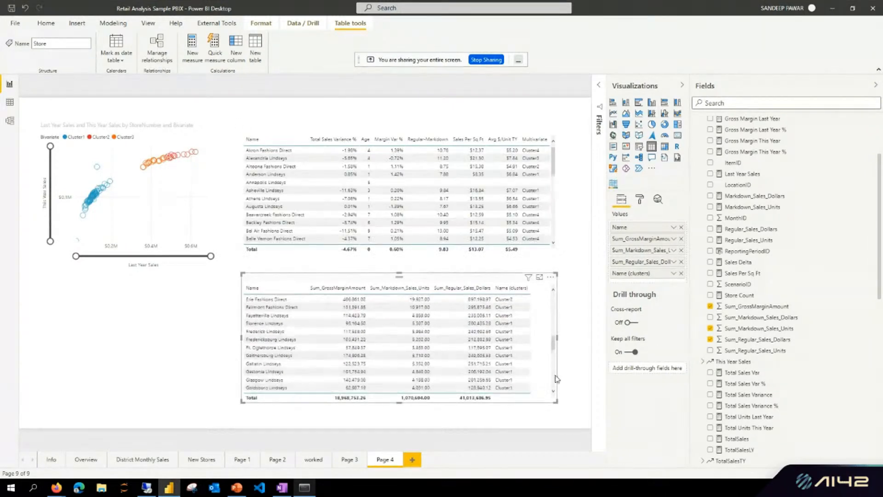
Step: Remove the clusters and sales columns from the duplicated table, delete that table, and slightly widen the remaining store table
{"action": "left_click", "coordinate": [682, 273]}
{"action": "left_click", "coordinate": [681, 261]}
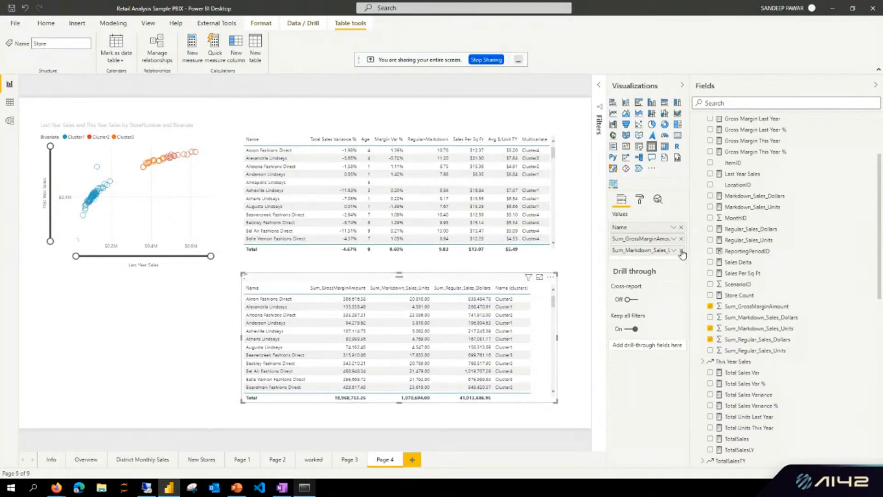
{"action": "left_click", "coordinate": [681, 251]}
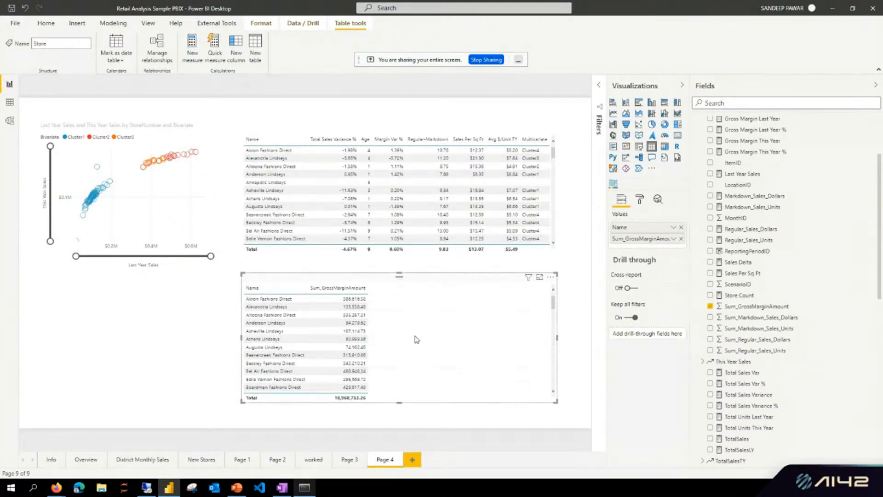
{"action": "key", "text": "Delete"}
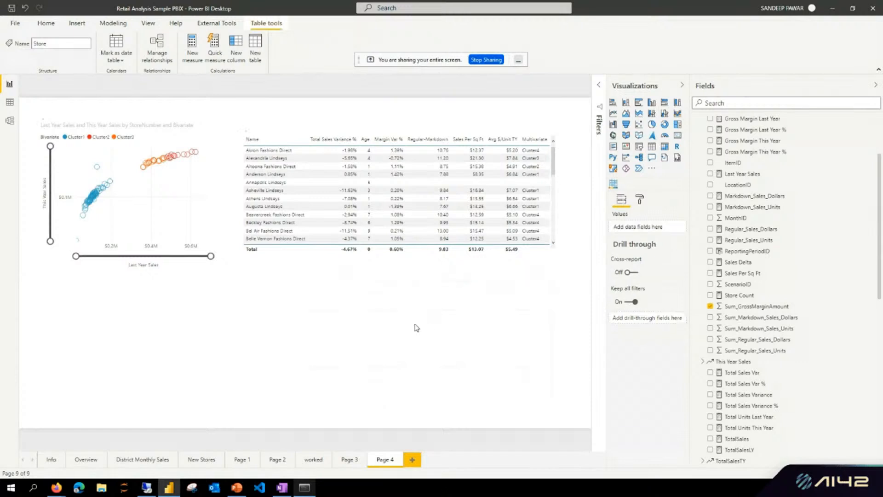
{"action": "left_click", "coordinate": [555, 150]}
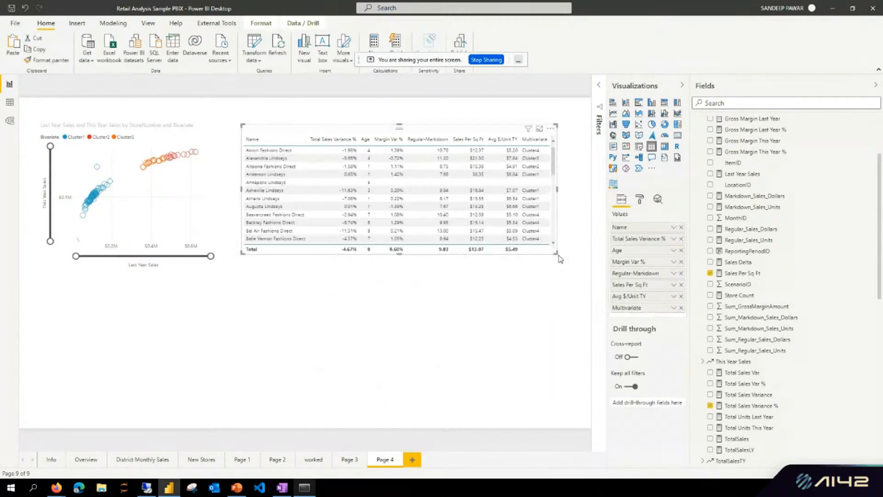
{"action": "mouse_move", "coordinate": [557, 257]}
{"action": "left_mouse_down"}
{"action": "mouse_move", "coordinate": [567, 379]}
{"action": "mouse_move", "coordinate": [556, 335]}
{"action": "mouse_move", "coordinate": [568, 256]}
{"action": "left_mouse_up"}
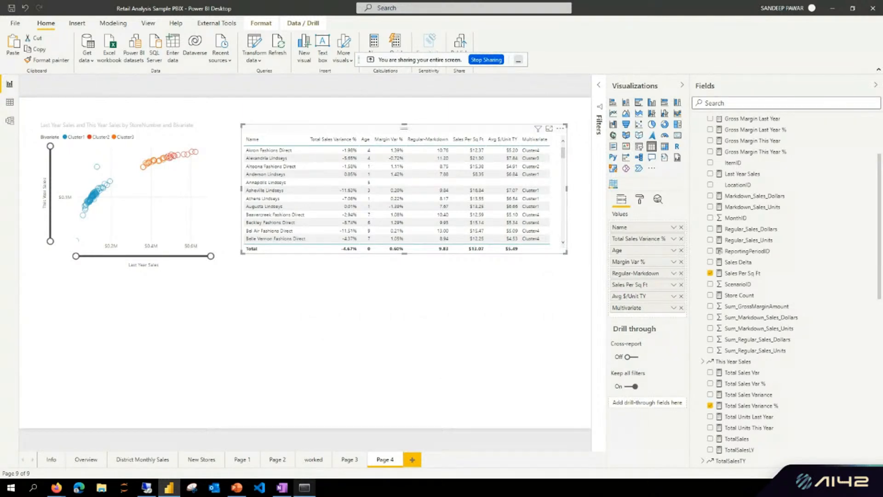
Step: Create a table of Multivariate from Store below the scatter chart and add Avg $/Unit LY from Sales to it
{"action": "left_click", "coordinate": [763, 104]}
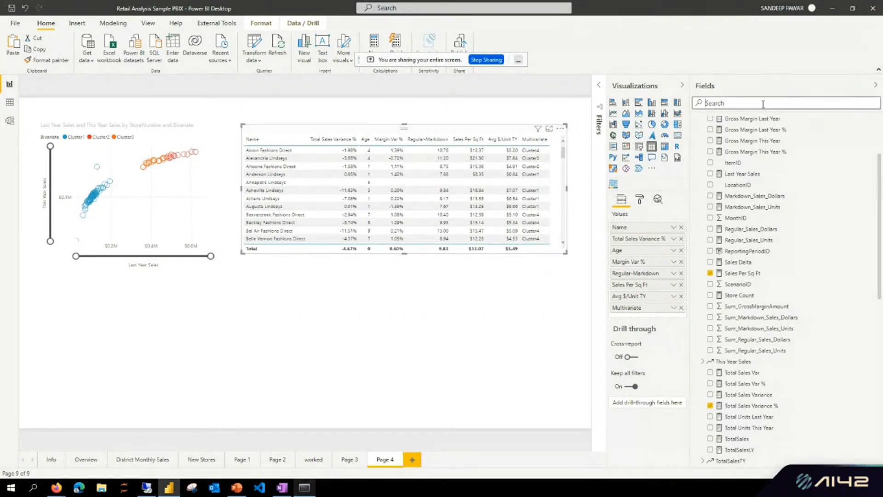
{"action": "type", "text": "multi"}
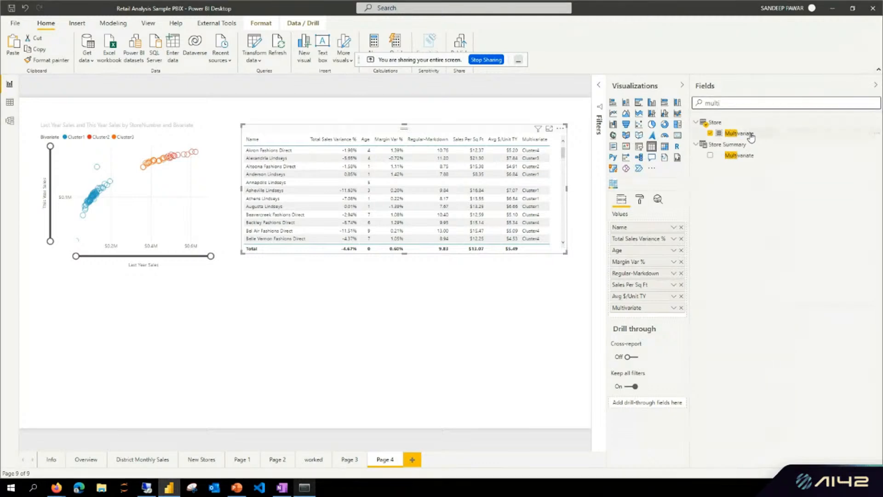
{"action": "left_click_drag", "start_coordinate": [748, 133], "coordinate": [93, 329]}
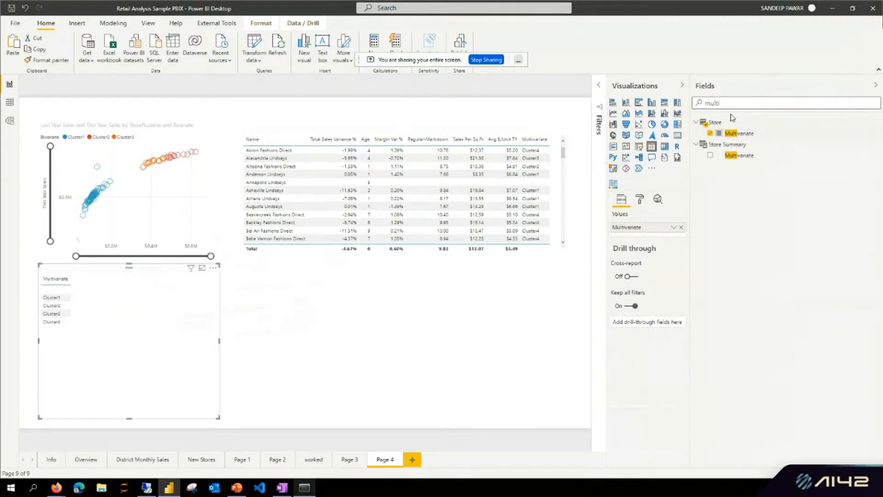
{"action": "double_click", "coordinate": [749, 104]}
{"action": "key", "text": "BackSpace"}
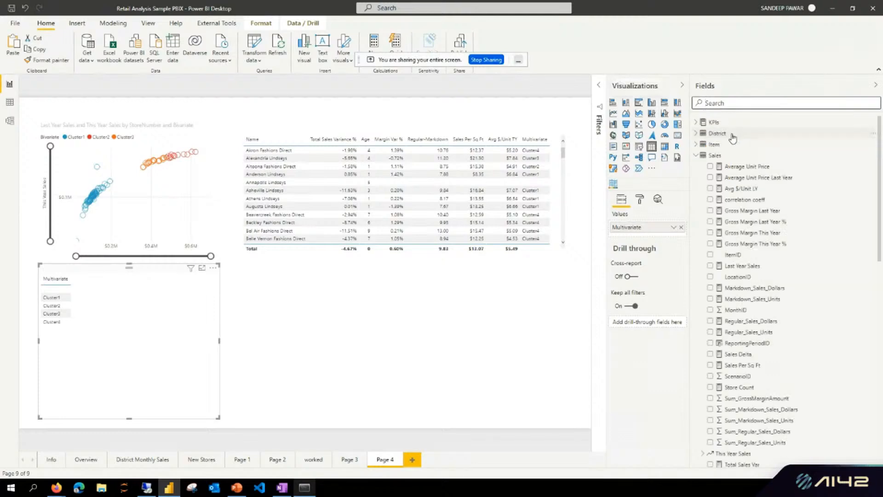
{"action": "left_click_drag", "start_coordinate": [741, 188], "coordinate": [122, 343]}
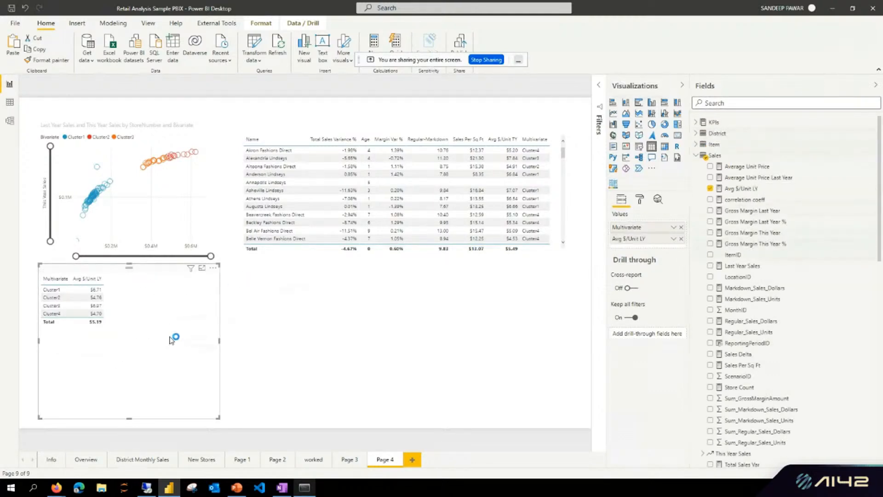
Step: Add Multivariate from Store a second time to the cluster table, before Avg $/Unit LY, and summarize one copy as Count
{"action": "scroll", "coordinate": [776, 395], "scroll_direction": "down", "scroll_amount": 8}
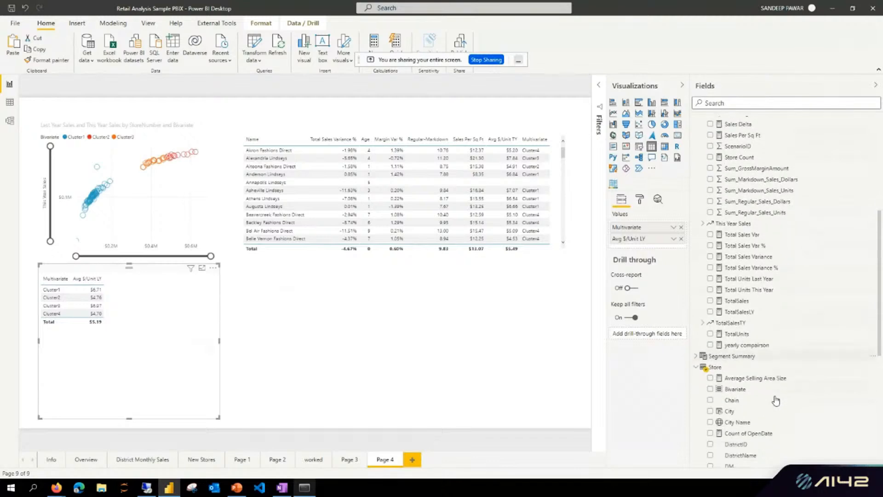
{"action": "scroll", "coordinate": [777, 394], "scroll_direction": "up", "scroll_amount": 10}
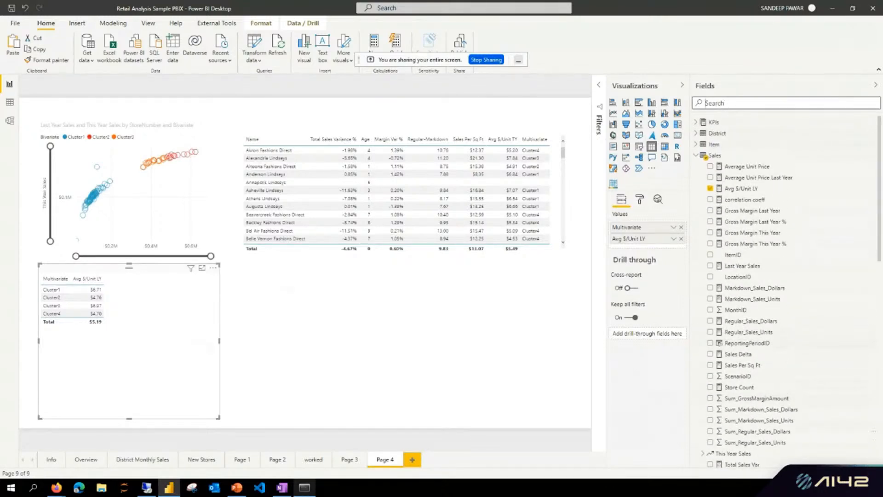
{"action": "type", "text": "ulti"}
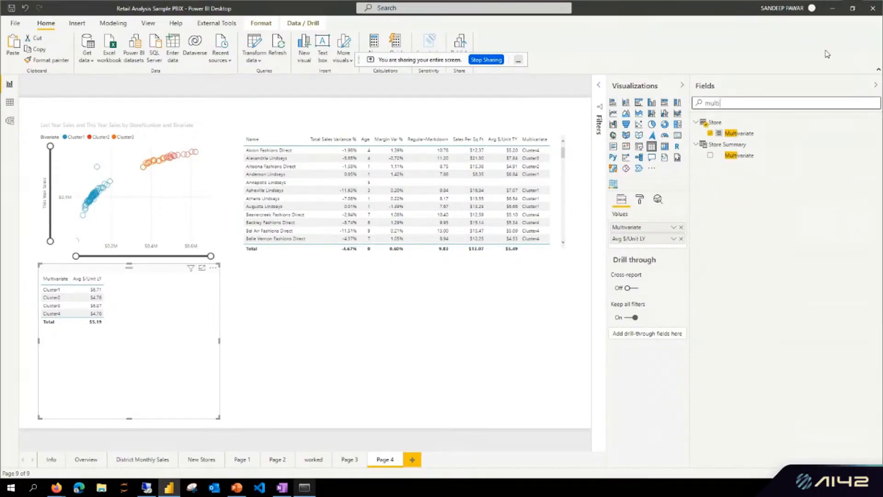
{"action": "left_click_drag", "start_coordinate": [750, 132], "coordinate": [650, 232]}
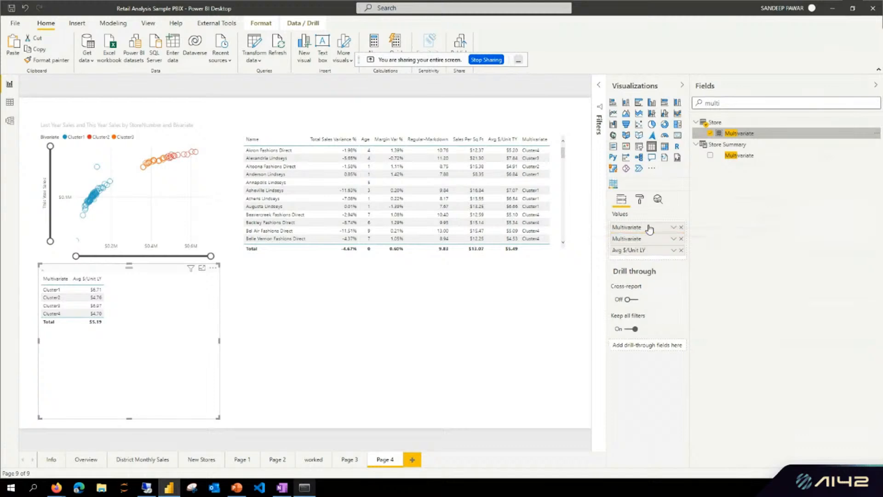
{"action": "left_click", "coordinate": [673, 239]}
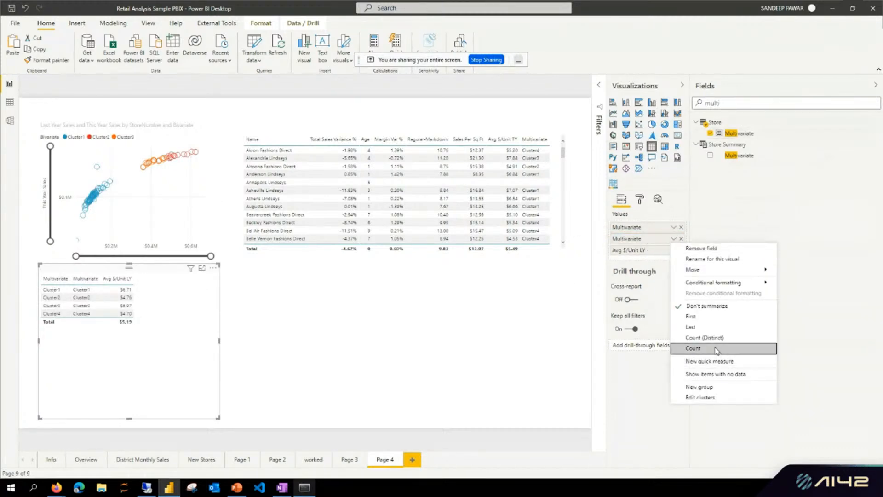
{"action": "left_click", "coordinate": [693, 347]}
Step: Search the fields for "age" and add the Age measure from KPIs to the cluster table
{"action": "double_click", "coordinate": [729, 104]}
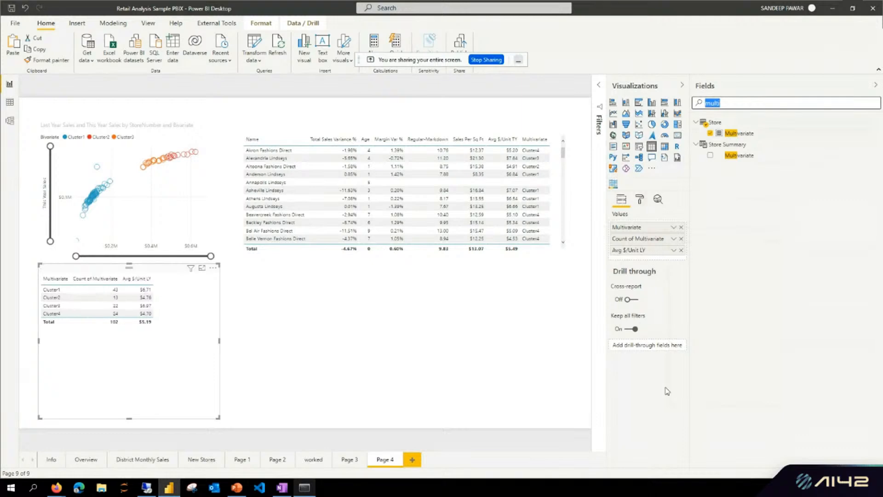
{"action": "key", "text": "BackSpace"}
{"action": "type", "text": "age"}
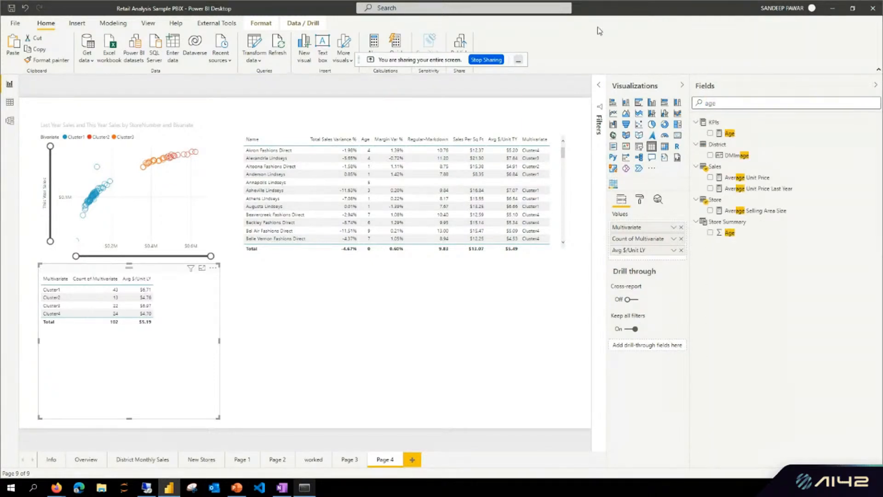
{"action": "left_click", "coordinate": [746, 136]}
{"action": "left_click_drag", "start_coordinate": [745, 137], "coordinate": [153, 351]}
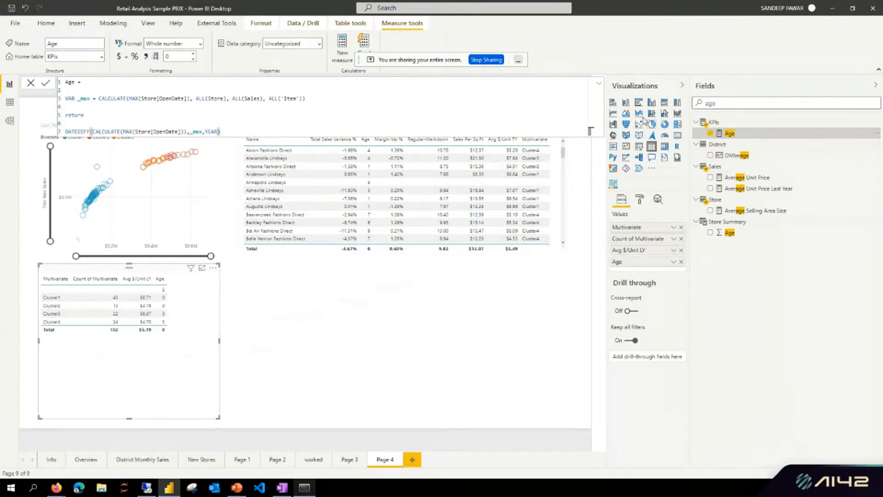
{"action": "left_click", "coordinate": [414, 321]}
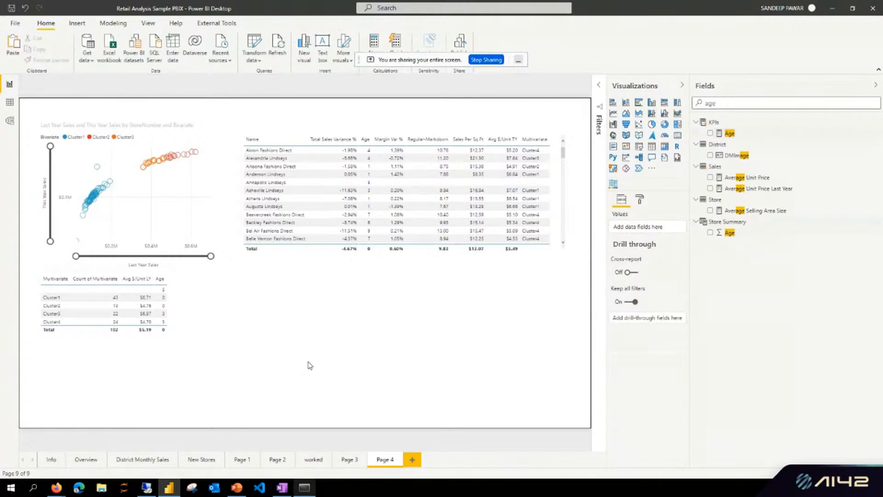
Step: Clear the field search and add Regular-Markdown from KPIs to the cluster table
{"action": "left_click", "coordinate": [196, 328]}
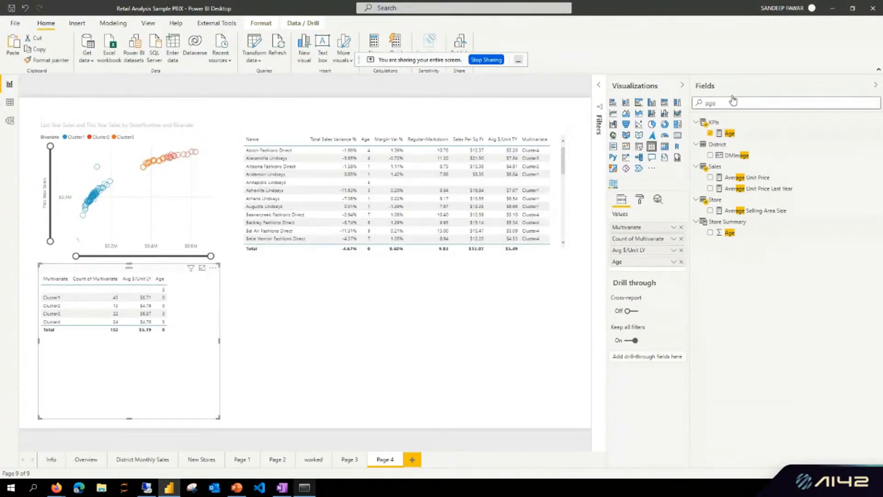
{"action": "key", "text": "BackSpace"}
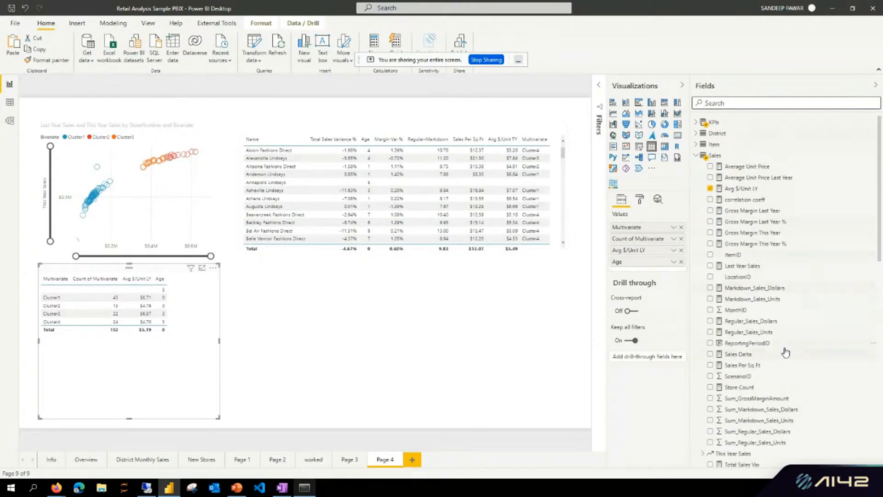
{"action": "scroll", "coordinate": [788, 377], "scroll_direction": "down", "scroll_amount": 15}
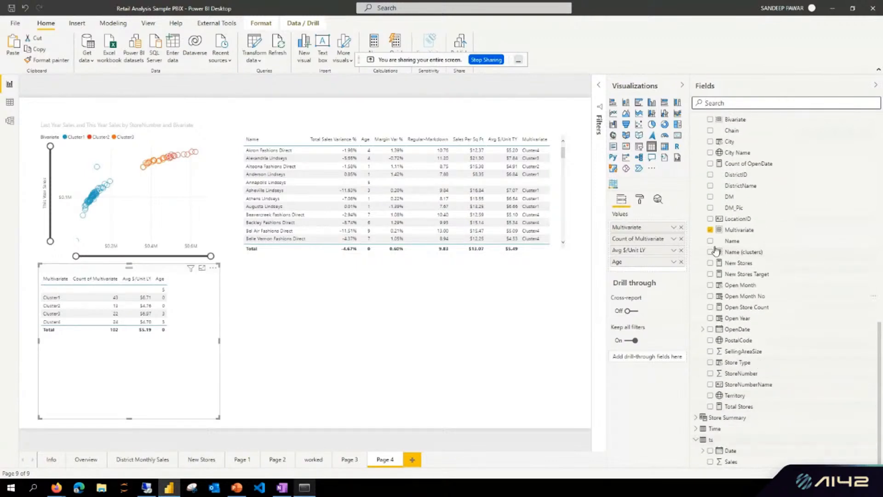
{"action": "scroll", "coordinate": [732, 248], "scroll_direction": "up", "scroll_amount": 5}
{"action": "scroll", "coordinate": [751, 298], "scroll_direction": "up", "scroll_amount": 8}
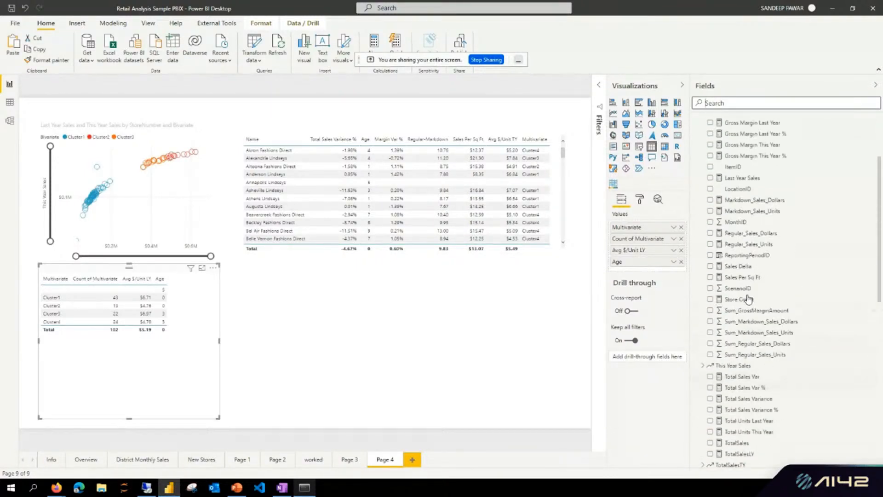
{"action": "left_click", "coordinate": [696, 123]}
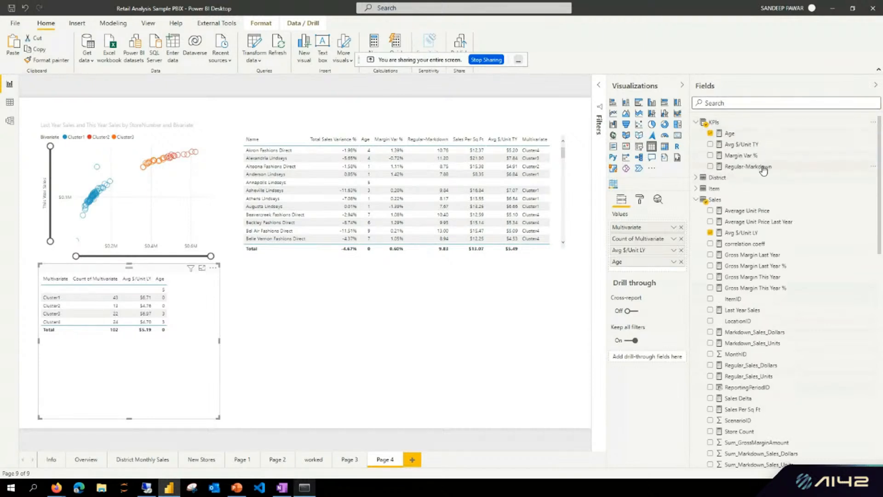
{"action": "left_click_drag", "start_coordinate": [763, 170], "coordinate": [152, 368]}
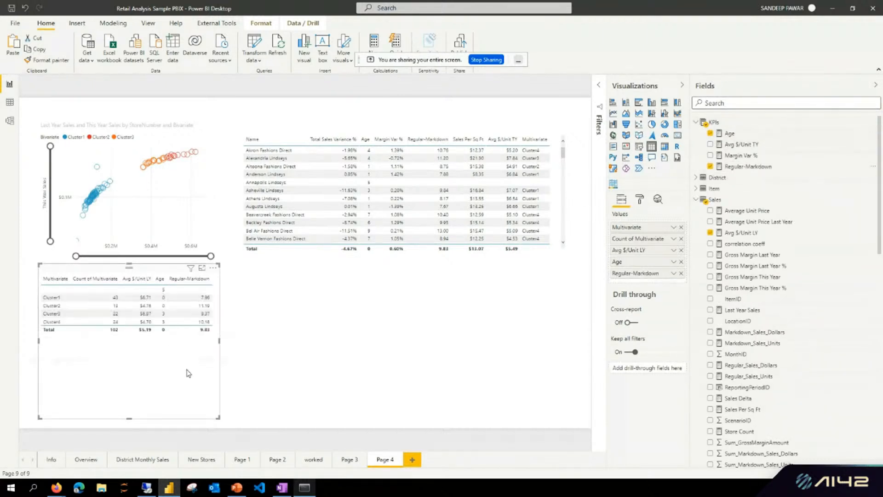
Step: Resize the cluster table to fit its rows and columns, and move it slightly lower below the scatter chart
{"action": "left_click_drag", "start_coordinate": [218, 419], "coordinate": [251, 389]}
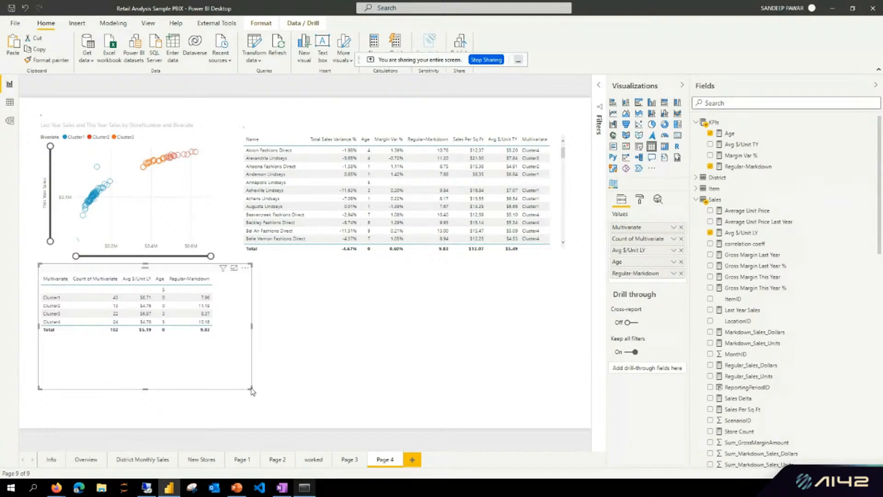
{"action": "left_click_drag", "start_coordinate": [251, 389], "coordinate": [226, 337]}
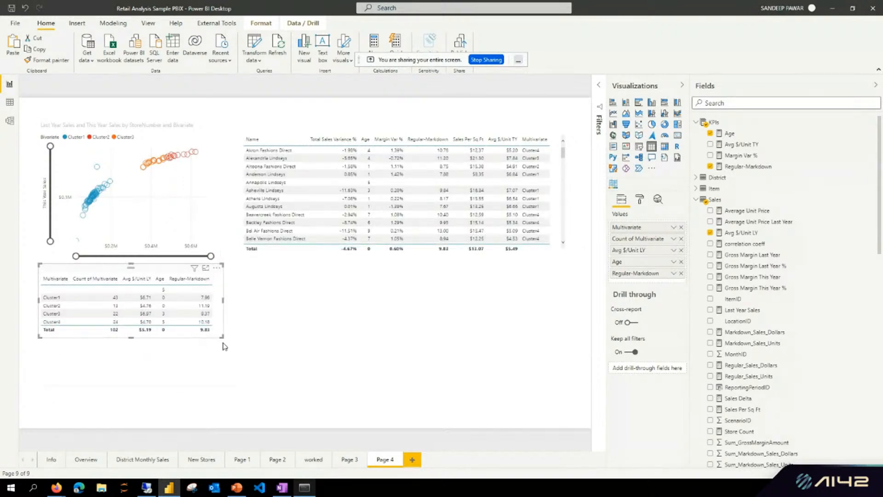
{"action": "mouse_move", "coordinate": [223, 337]}
{"action": "left_mouse_down"}
{"action": "mouse_move", "coordinate": [221, 347]}
{"action": "mouse_move", "coordinate": [233, 347]}
{"action": "left_mouse_up"}
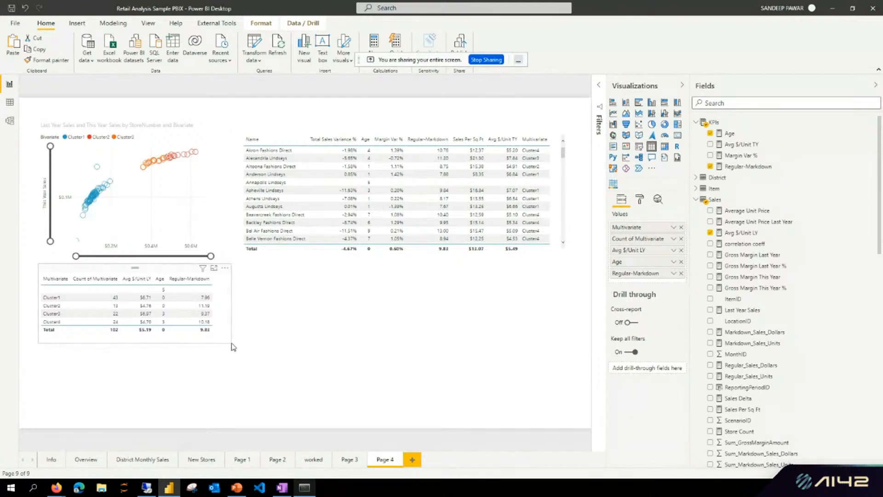
{"action": "left_click", "coordinate": [342, 313]}
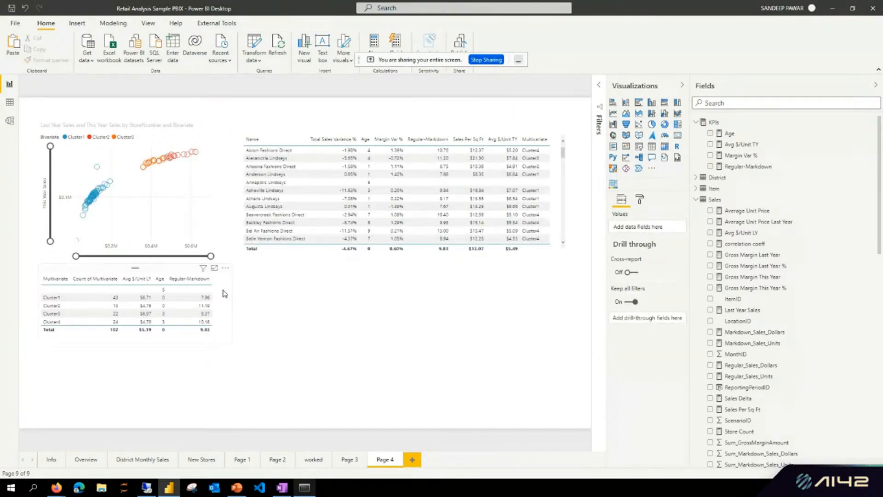
{"action": "left_click_drag", "start_coordinate": [175, 273], "coordinate": [162, 292]}
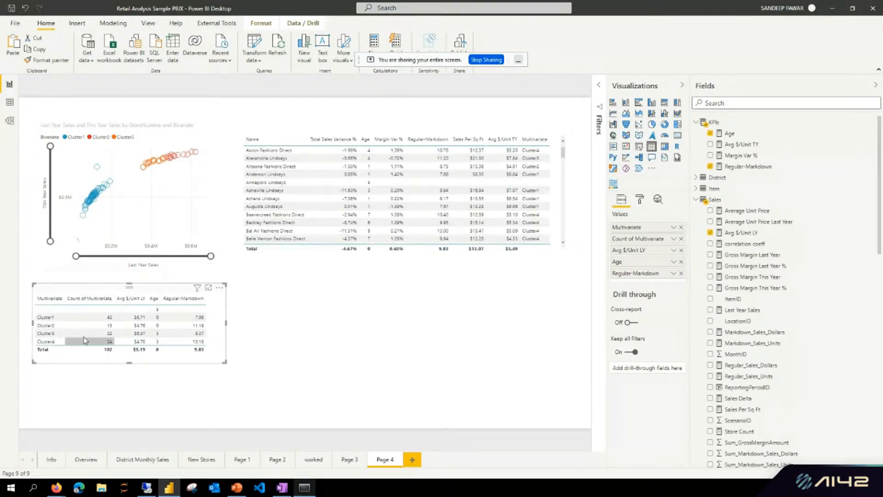
{"action": "left_click", "coordinate": [381, 359]}
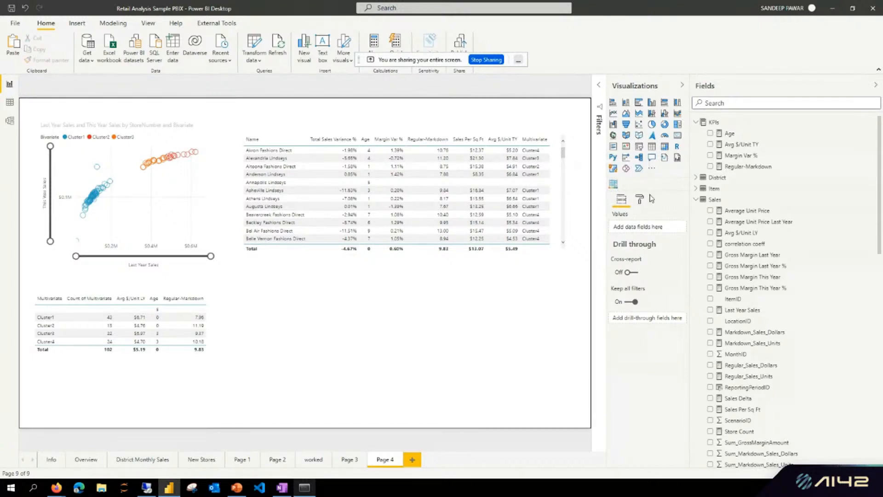
Step: Insert an xViz Parallel Coordinates visual below the store table and enlarge it to fill the free space beside the cluster table
{"action": "left_click", "coordinate": [614, 184]}
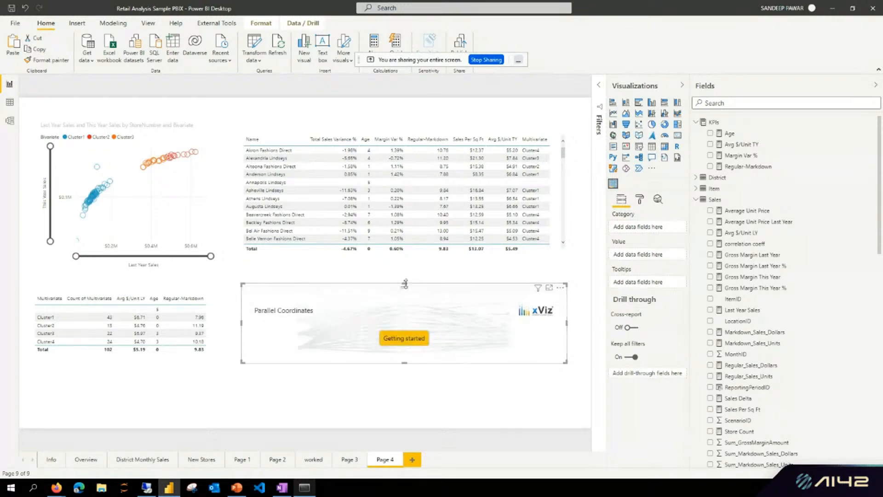
{"action": "left_click_drag", "start_coordinate": [404, 285], "coordinate": [404, 263]}
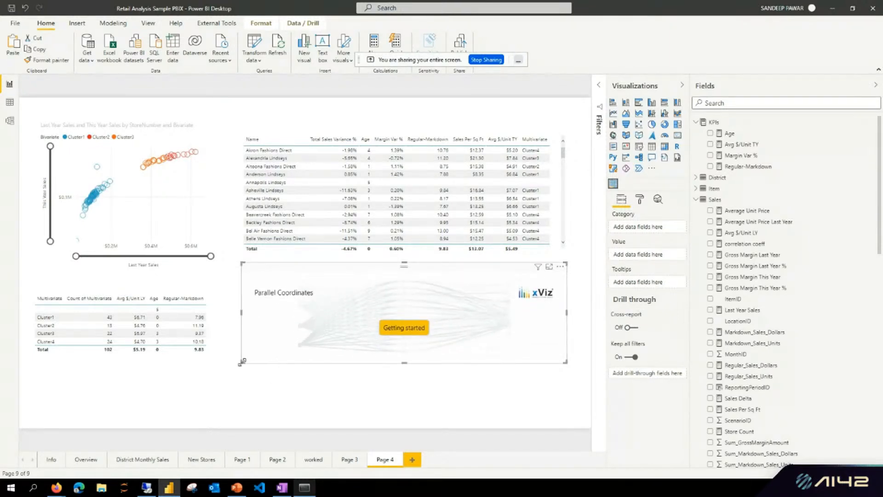
{"action": "left_click_drag", "start_coordinate": [241, 362], "coordinate": [232, 408]}
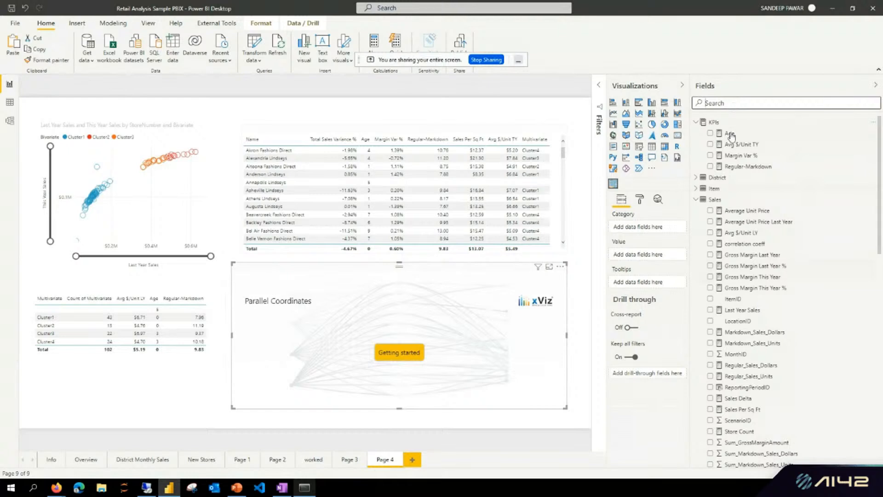
Step: Search the fields for "multi" and add Store's Multivariate as the category of the empty Parallel Coordinates visual
{"action": "type", "text": "ulti"}
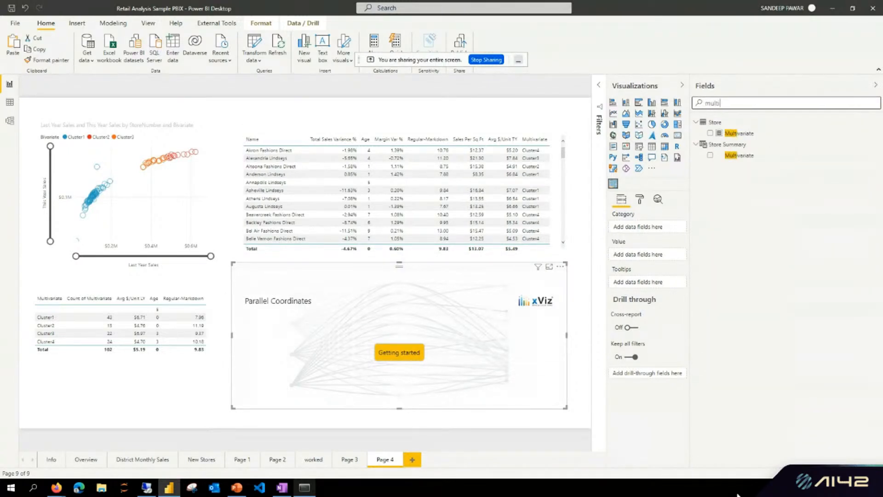
{"action": "left_click_drag", "start_coordinate": [754, 133], "coordinate": [661, 233]}
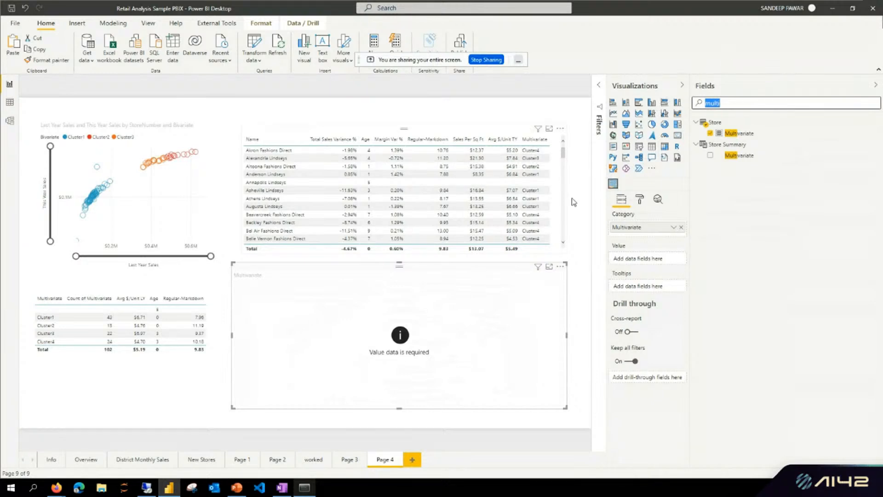
{"action": "left_click", "coordinate": [518, 299]}
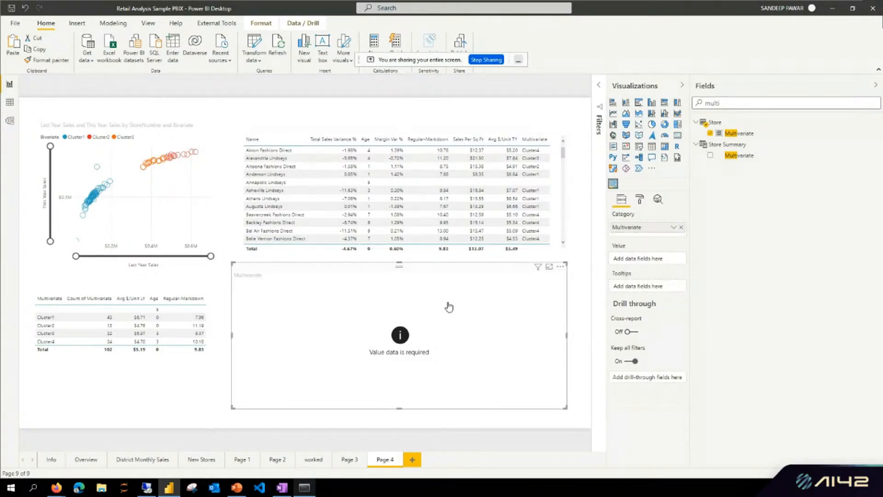
Step: Remove the Parallel Coordinates visual and place a copy of the store table below the original
{"action": "left_click", "coordinate": [560, 266]}
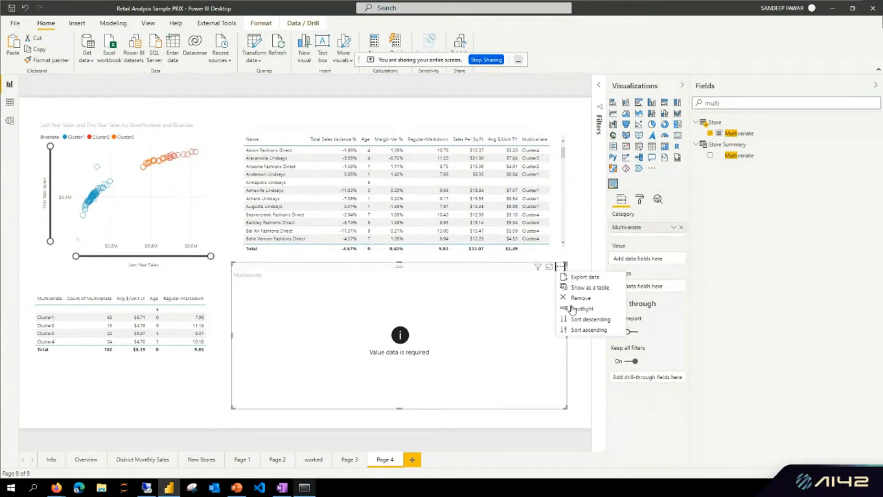
{"action": "left_click", "coordinate": [586, 300]}
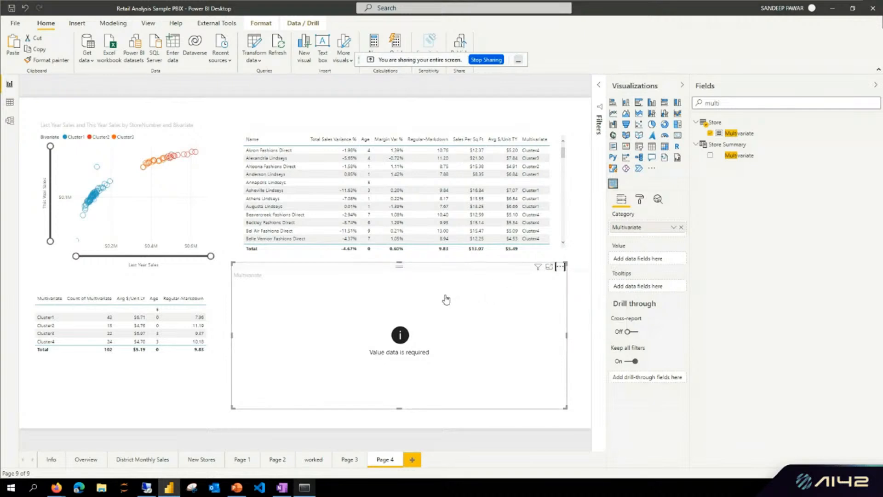
{"action": "left_click", "coordinate": [428, 250]}
{"action": "key", "text": "ctrl+c"}
{"action": "key", "text": "ctrl+v"}
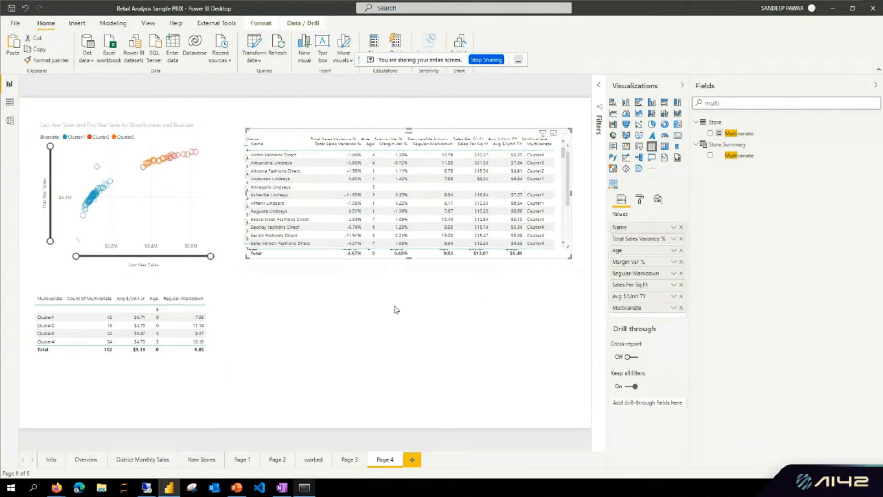
{"action": "left_click_drag", "start_coordinate": [419, 136], "coordinate": [409, 291]}
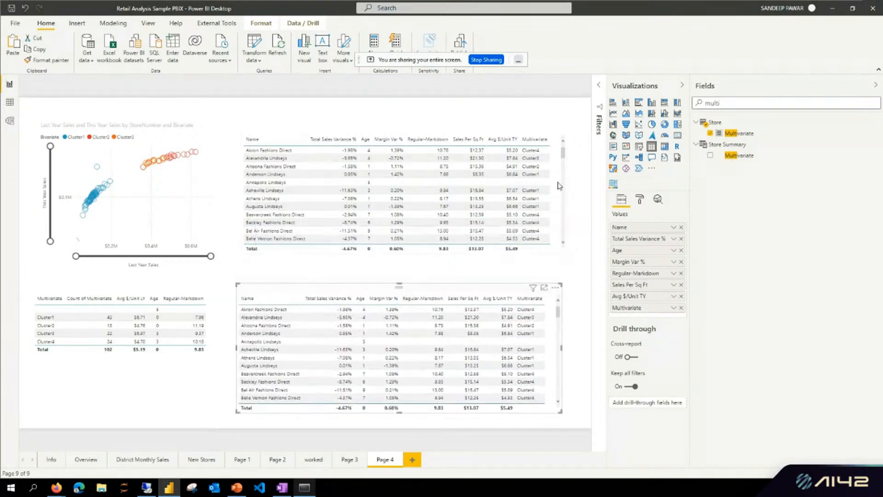
Step: Convert the copied store table to an xViz Parallel Coordinates visual, made taller and with Multivariate as its only category
{"action": "left_click", "coordinate": [613, 183]}
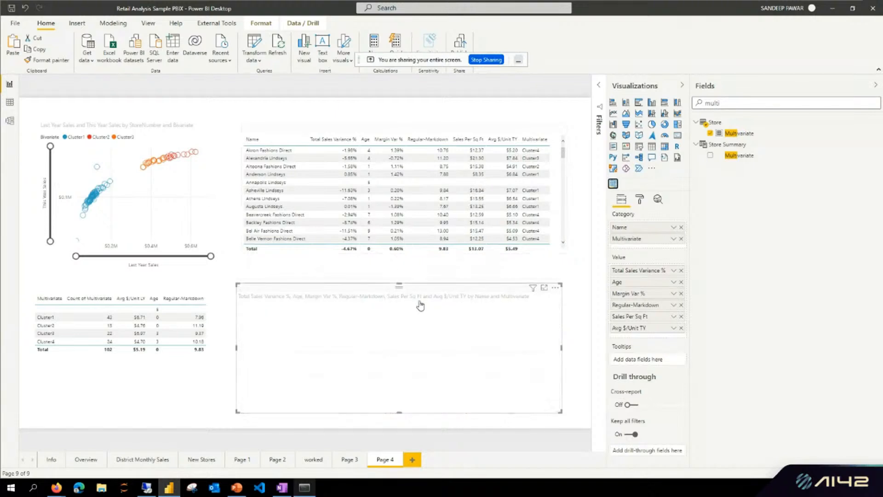
{"action": "left_click_drag", "start_coordinate": [252, 250], "coordinate": [260, 238]}
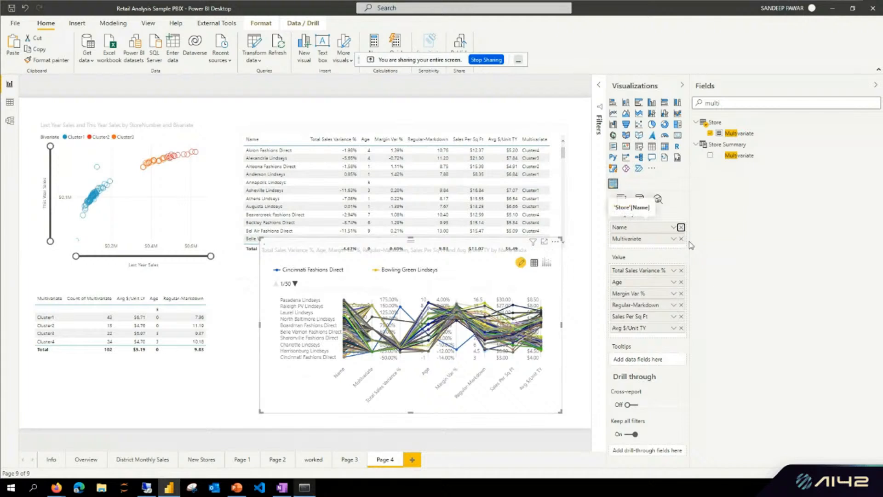
{"action": "left_click", "coordinate": [681, 227]}
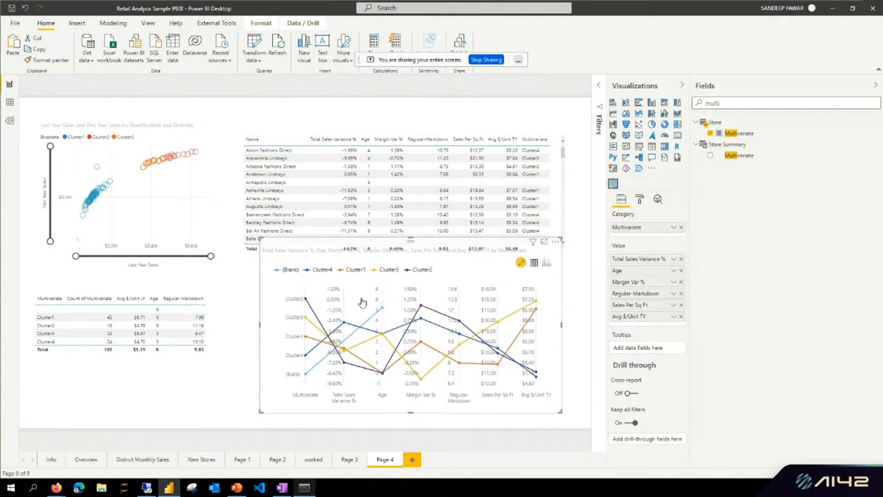
Step: Add a Multivariate filter to the Parallel Coordinates visual that excludes blank clusters
{"action": "left_click", "coordinate": [593, 94]}
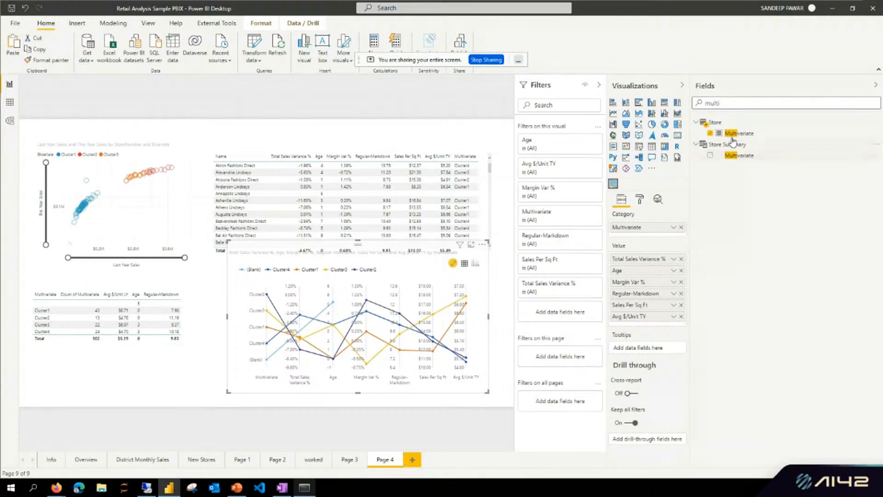
{"action": "left_click_drag", "start_coordinate": [745, 132], "coordinate": [560, 295]}
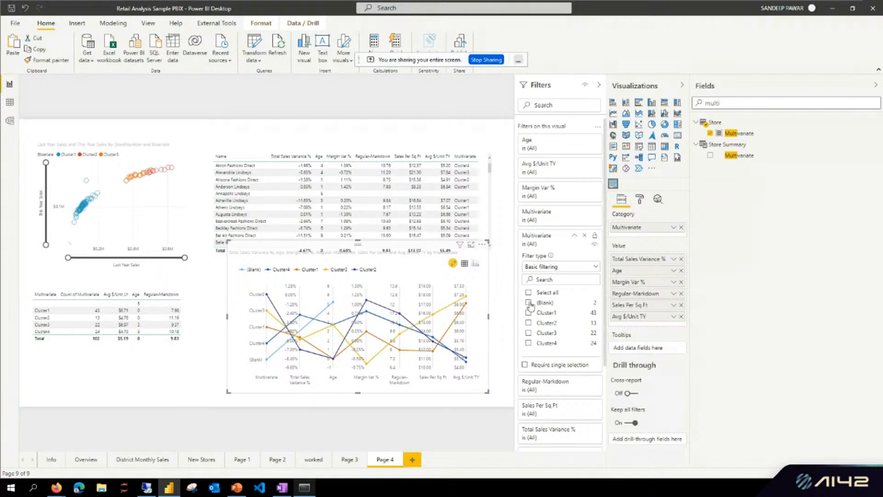
{"action": "left_click", "coordinate": [529, 304]}
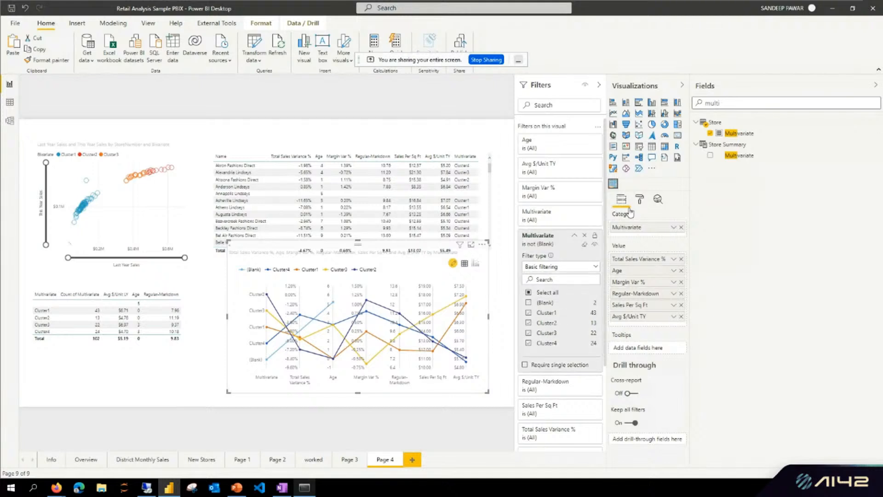
{"action": "left_click", "coordinate": [599, 84]}
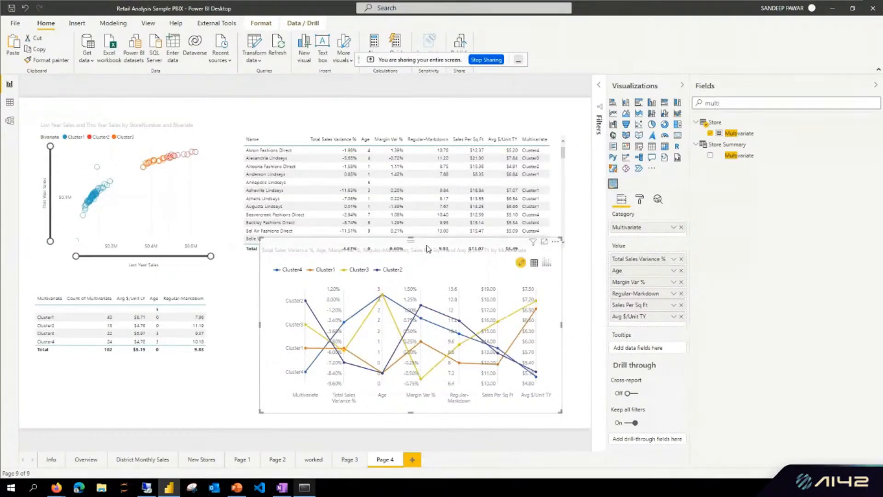
Step: Resize the Parallel Coordinates visual to sit just below the store table, and collapse the side panes to enlarge the page view
{"action": "left_click_drag", "start_coordinate": [261, 237], "coordinate": [247, 260]}
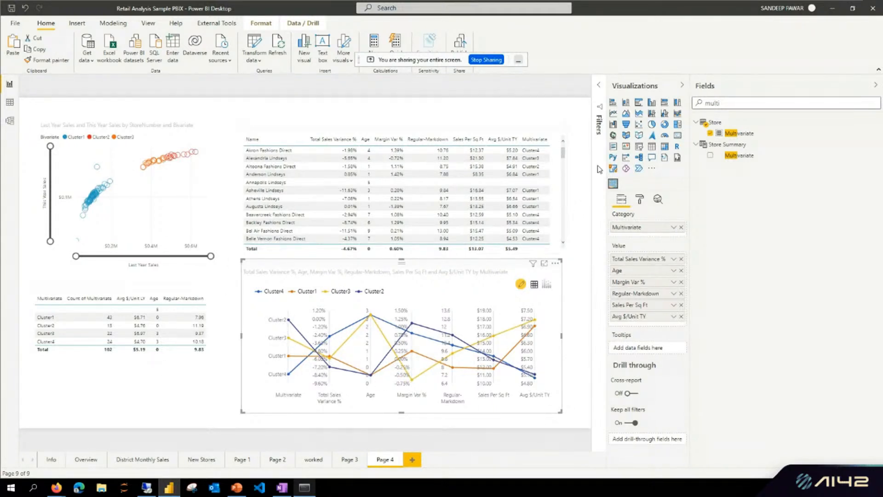
{"action": "left_click", "coordinate": [683, 85]}
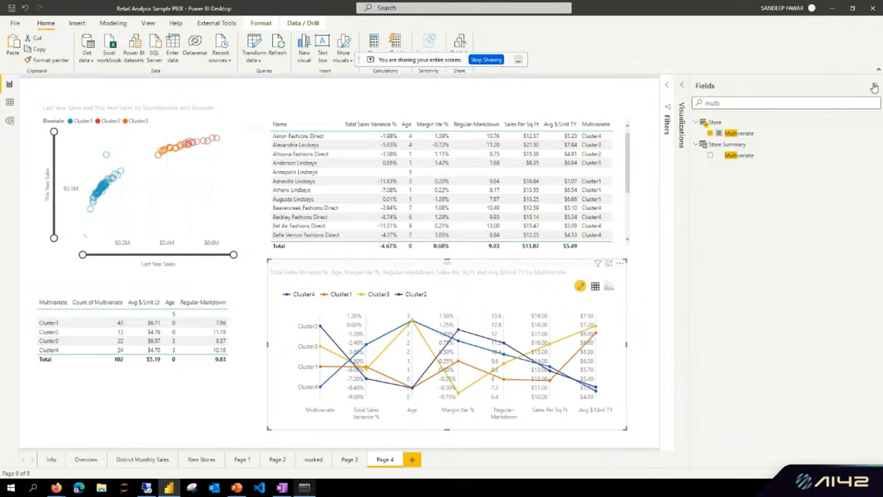
{"action": "left_click", "coordinate": [874, 87]}
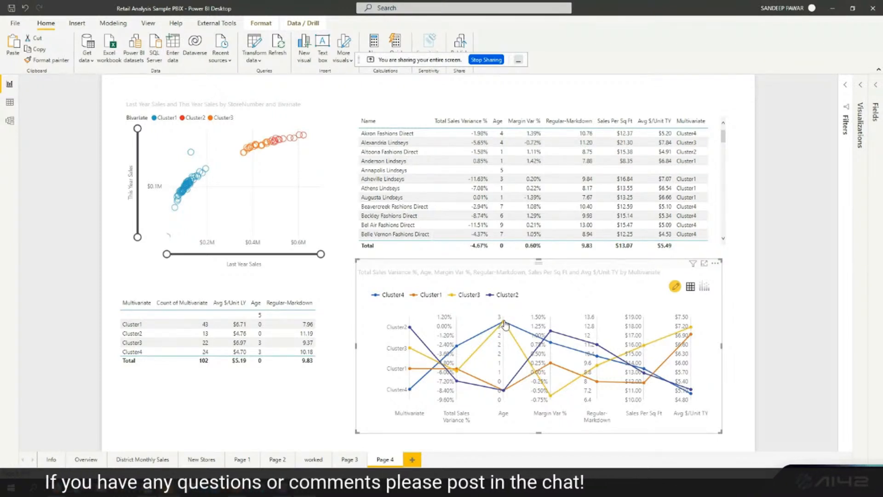
{"action": "mouse_move", "coordinate": [505, 325]}
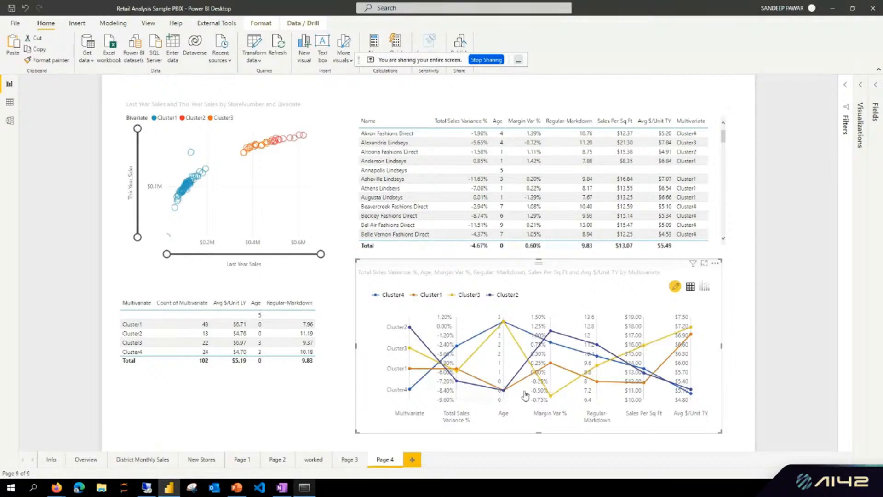
Step: Shrink the Parallel Coordinates visual and move it next to the cluster table, leaving free space beside it
{"action": "left_click", "coordinate": [225, 373]}
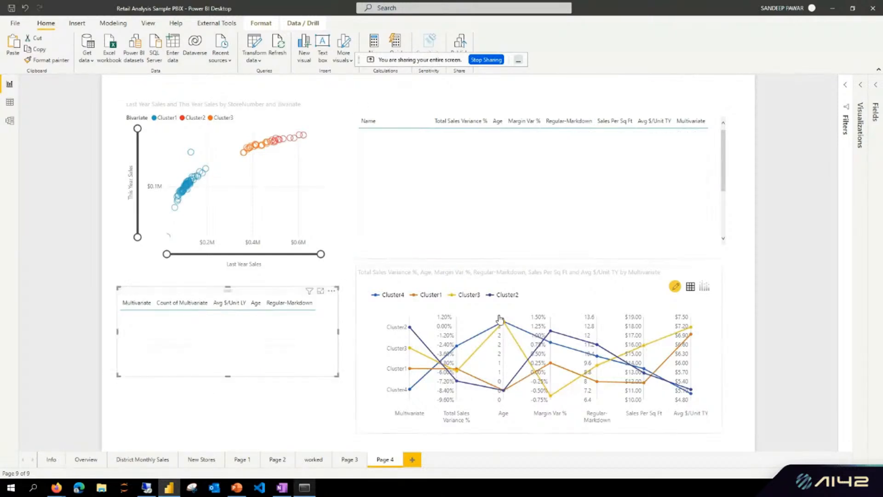
{"action": "left_click", "coordinate": [548, 303]}
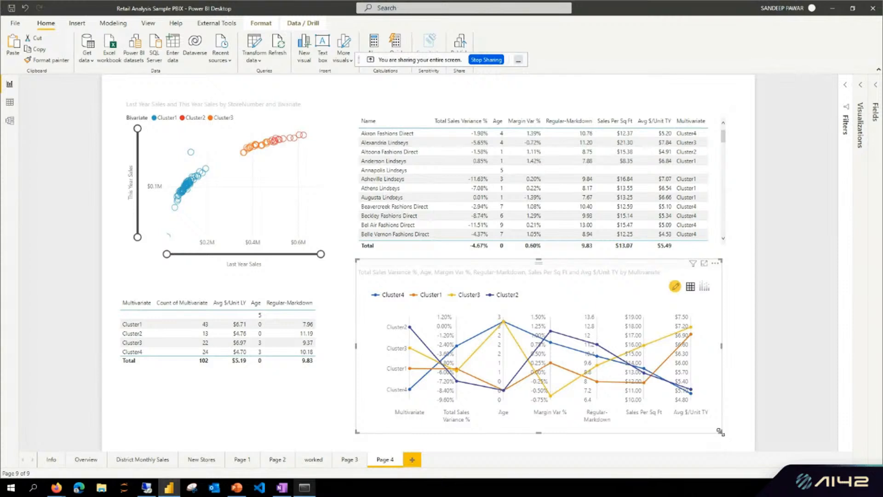
{"action": "left_click_drag", "start_coordinate": [721, 431], "coordinate": [584, 414]}
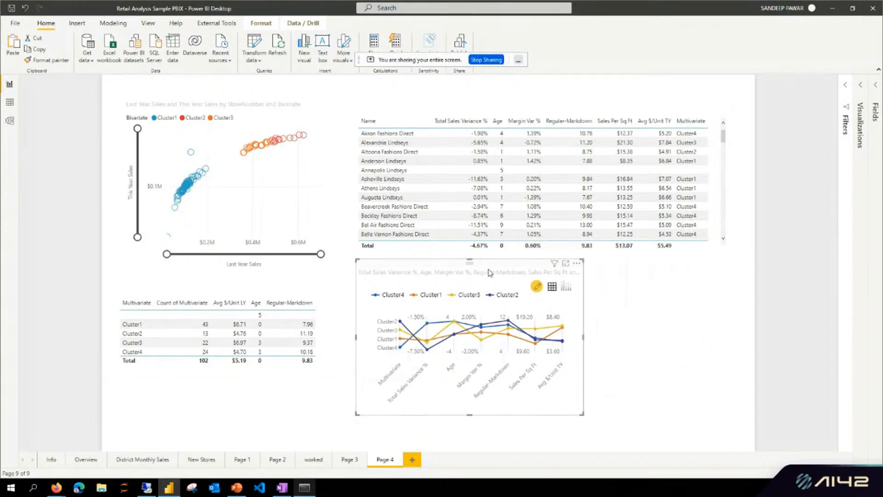
{"action": "left_click_drag", "start_coordinate": [490, 273], "coordinate": [442, 282]}
{"action": "left_click", "coordinate": [761, 234]}
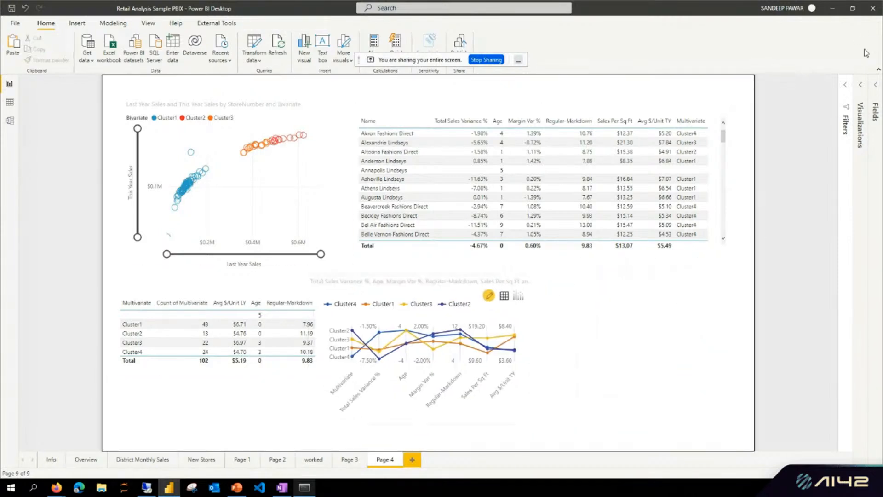
Step: Insert a Map visual beside the Parallel Coordinates visual and set Store's PostalCode as its location
{"action": "left_click", "coordinate": [877, 85]}
{"action": "left_click", "coordinate": [684, 87]}
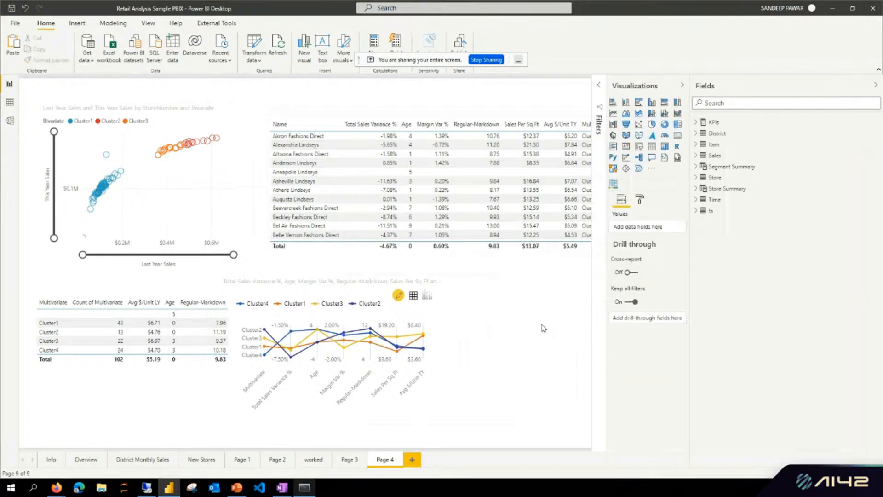
{"action": "left_click", "coordinate": [614, 135]}
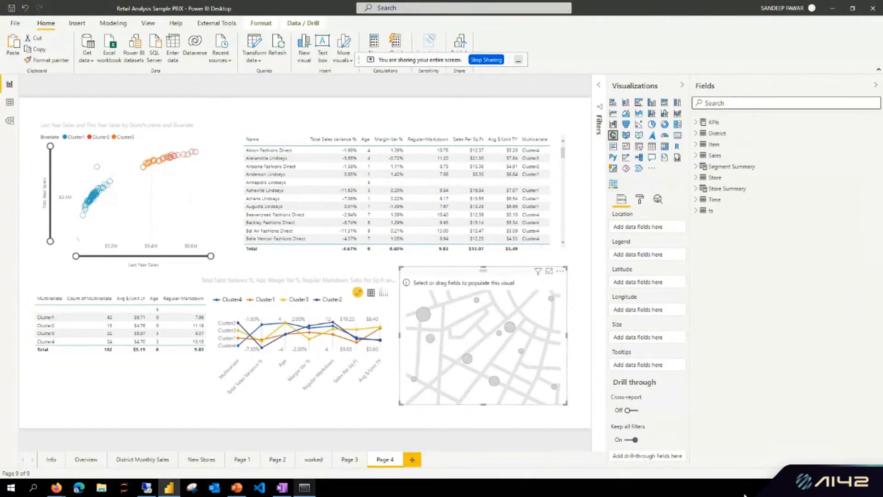
{"action": "type", "text": "post"}
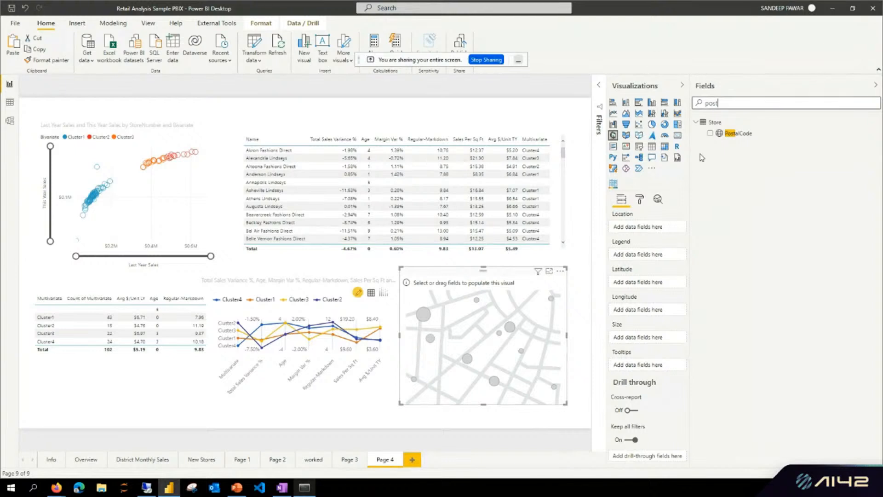
{"action": "left_click_drag", "start_coordinate": [753, 135], "coordinate": [655, 228]}
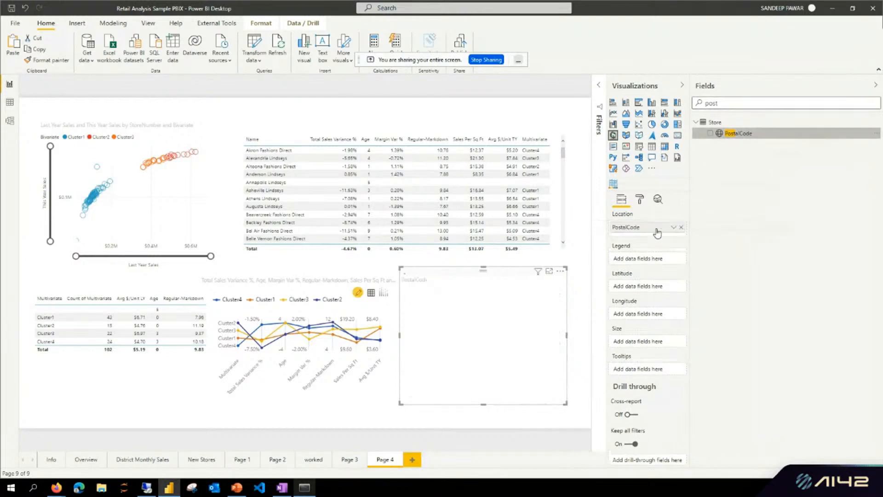
Step: Search the fields for "multi" and set Store's Multivariate as the map's legend
{"action": "left_click_drag", "start_coordinate": [735, 105], "coordinate": [592, 107]}
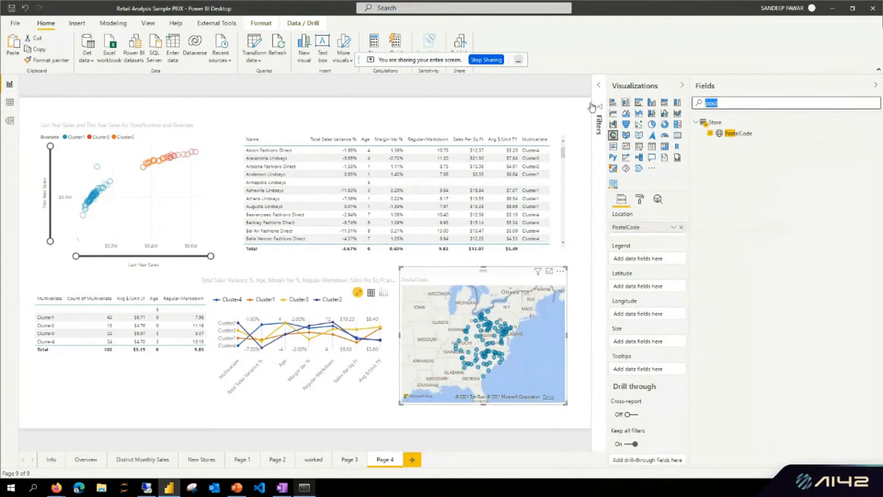
{"action": "type", "text": "multi"}
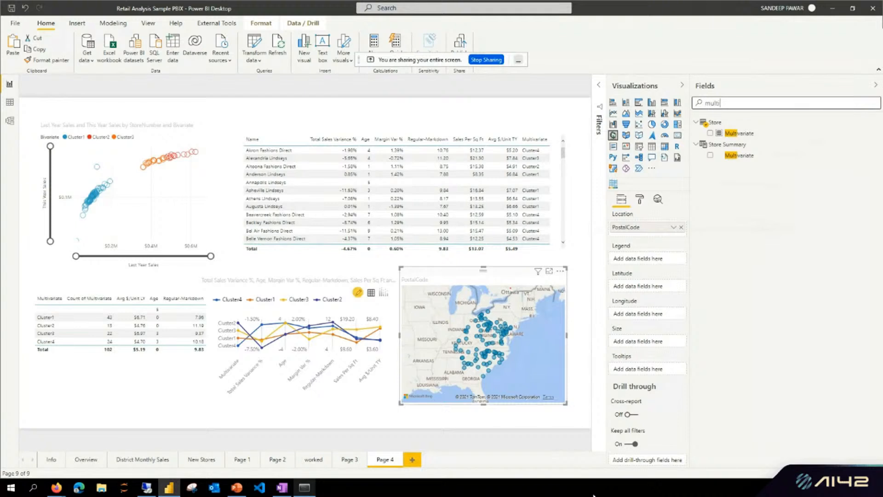
{"action": "left_click_drag", "start_coordinate": [761, 134], "coordinate": [651, 260]}
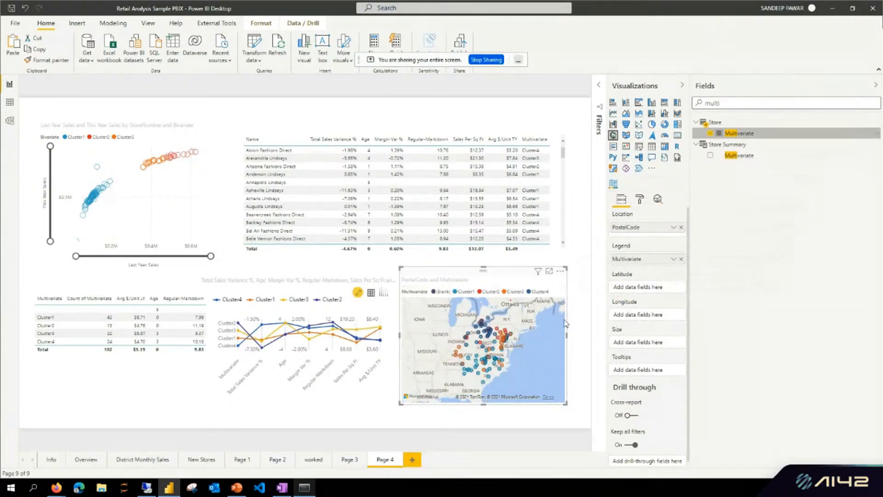
Step: Enlarge the map in focus mode and examine how the multivariate clusters are distributed geographically
{"action": "left_click", "coordinate": [683, 86]}
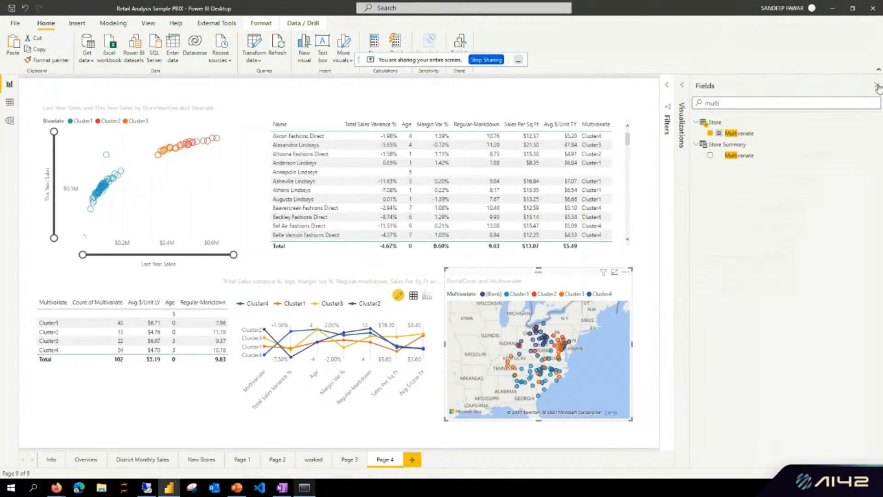
{"action": "left_click", "coordinate": [876, 85]}
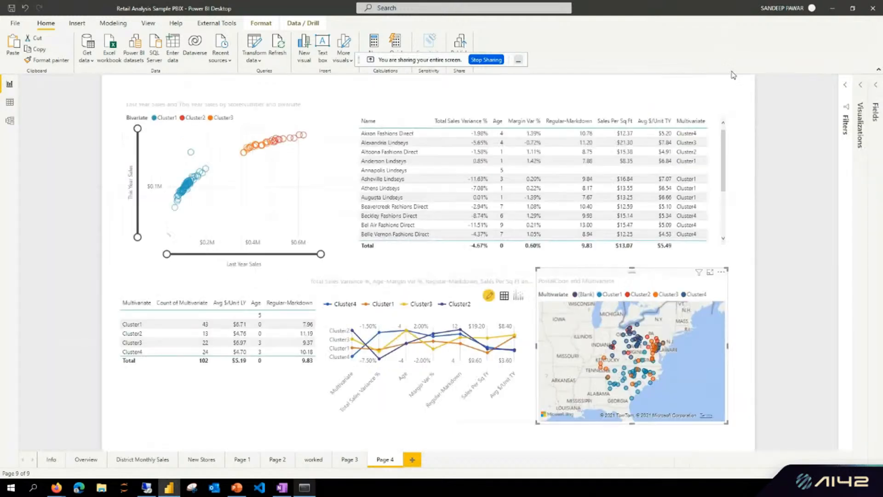
{"action": "left_click", "coordinate": [710, 272]}
{"action": "scroll", "coordinate": [495, 348], "scroll_direction": "up", "scroll_amount": 2}
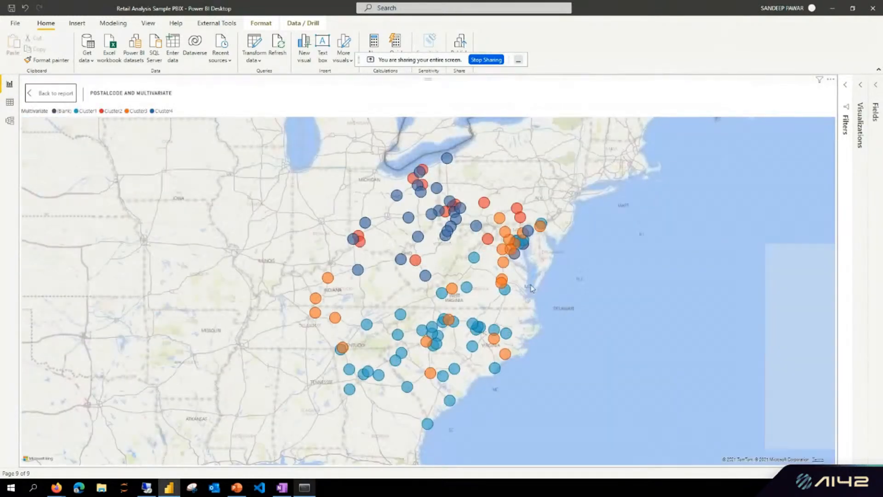
{"action": "mouse_move", "coordinate": [398, 364]}
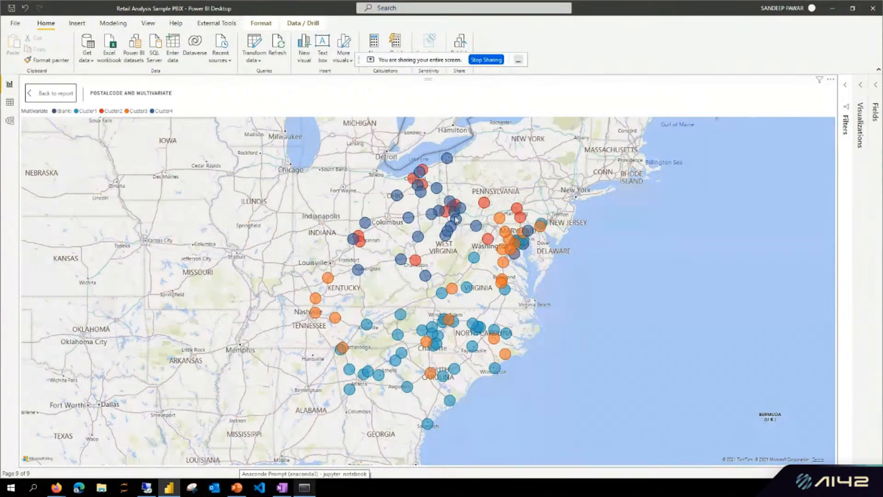
{"action": "mouse_move", "coordinate": [451, 161]}
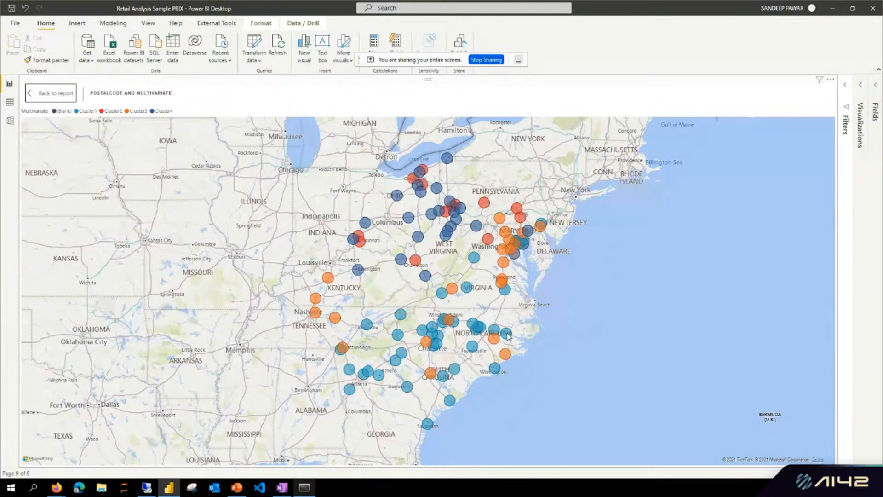
{"action": "mouse_move", "coordinate": [506, 359]}
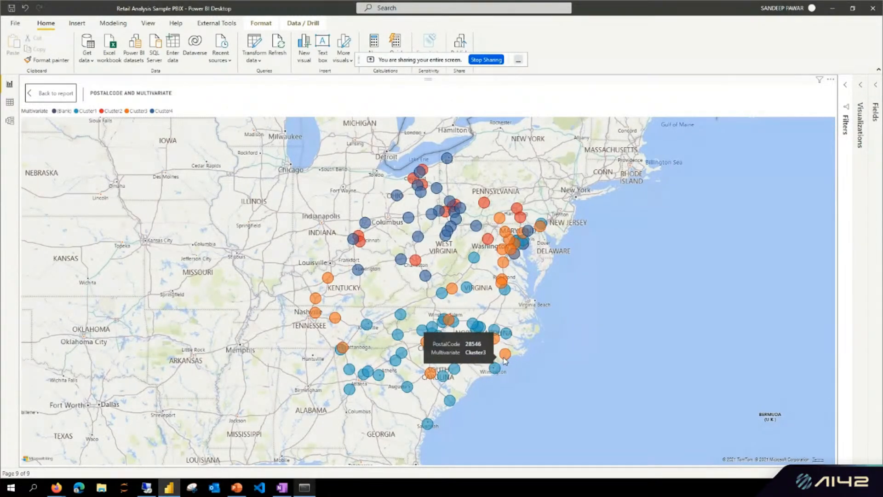
Step: Leave the map's focus mode, examine the Parallel Coordinates visual enlarged to compare the cluster profiles, and return to the report
{"action": "left_click", "coordinate": [51, 93]}
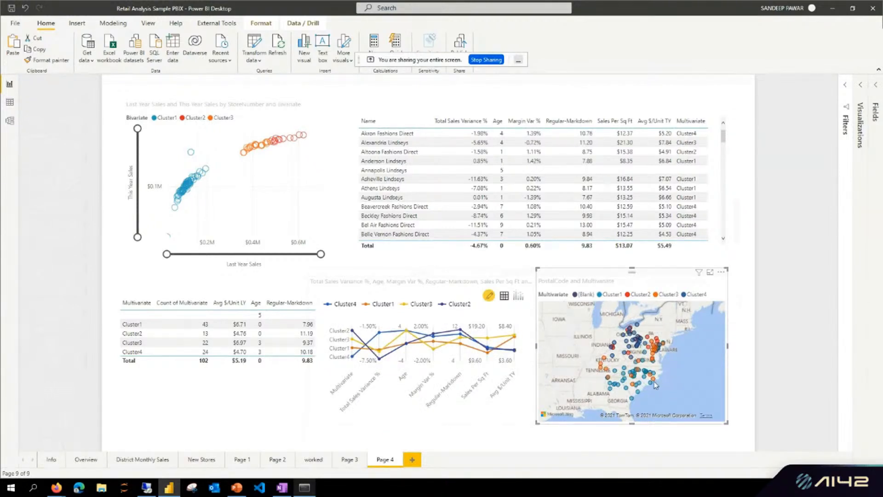
{"action": "mouse_move", "coordinate": [651, 387]}
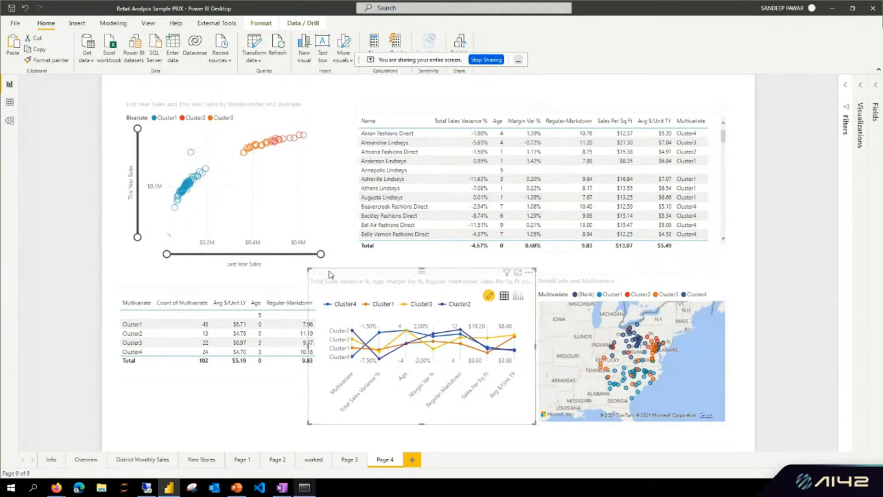
{"action": "left_click", "coordinate": [518, 272]}
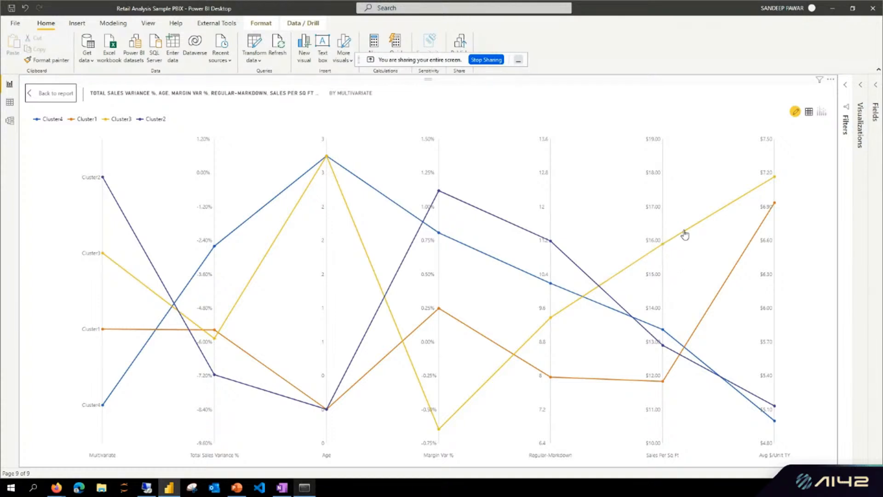
{"action": "left_click", "coordinate": [53, 93]}
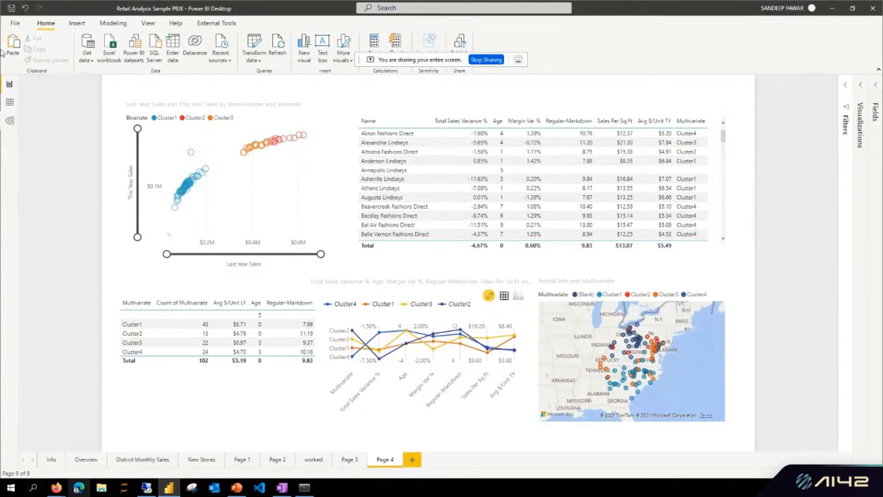
Step: Add a new report page and expand the collapsed Fields and Visualizations panes
{"action": "left_click", "coordinate": [416, 460]}
{"action": "left_click", "coordinate": [874, 94]}
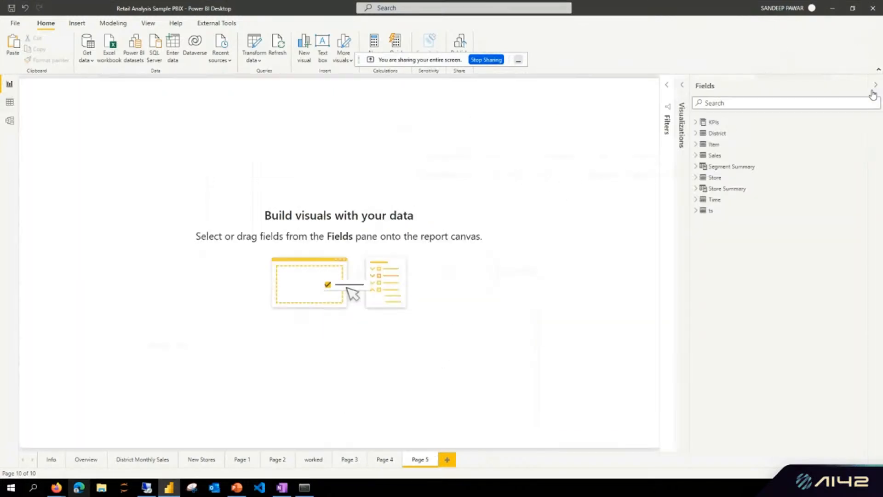
{"action": "left_click", "coordinate": [682, 85]}
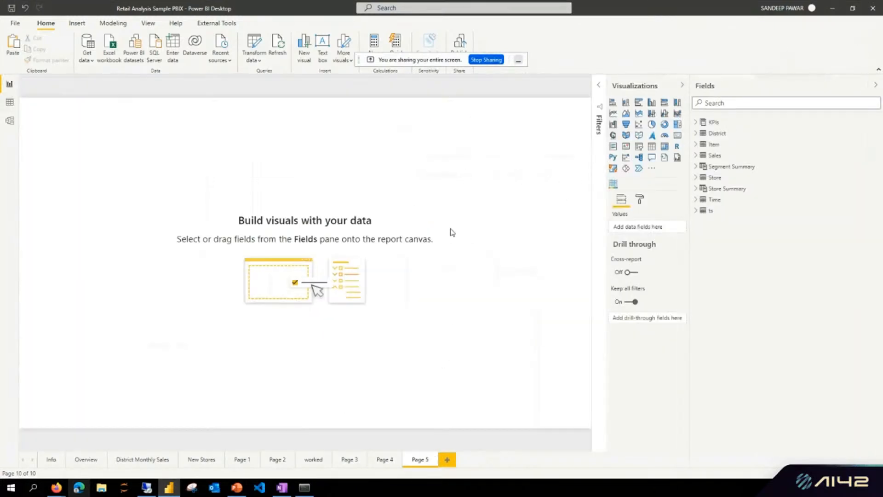
Step: Insert a Key influencers visual, enlarge it, and set Store's Multivariate as the field to analyze
{"action": "left_click", "coordinate": [625, 158]}
{"action": "left_click_drag", "start_coordinate": [110, 151], "coordinate": [153, 191]}
{"action": "left_click_drag", "start_coordinate": [192, 279], "coordinate": [385, 390]}
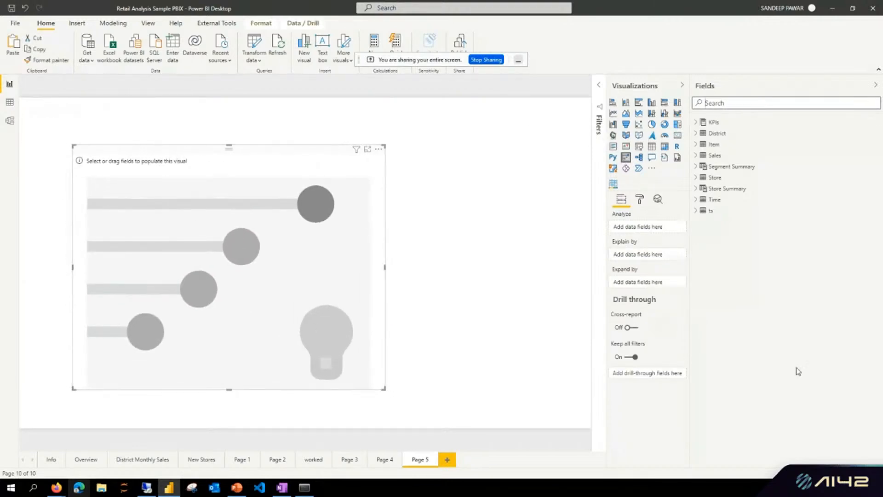
{"action": "type", "text": "multu"}
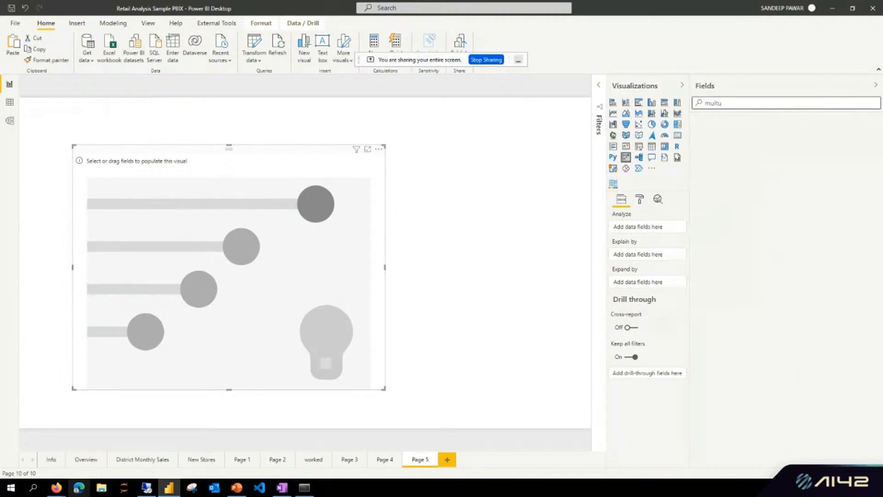
{"action": "key", "text": "BackSpace"}
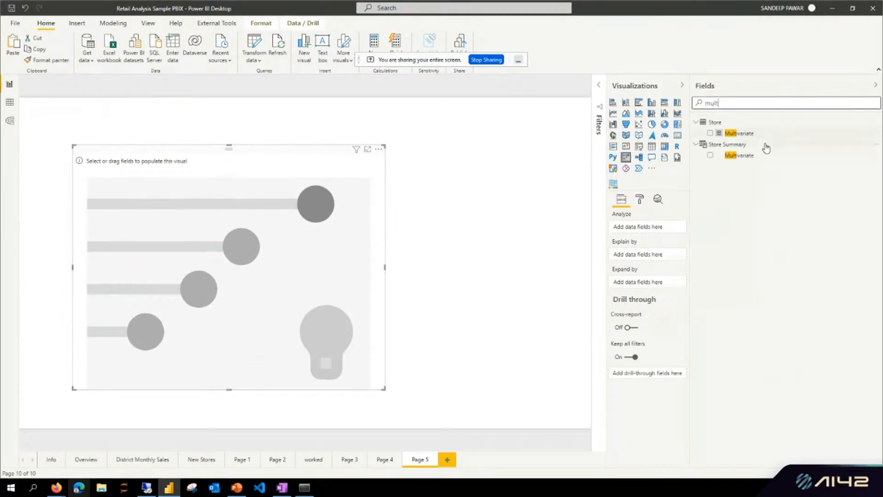
{"action": "left_click_drag", "start_coordinate": [754, 135], "coordinate": [661, 226]}
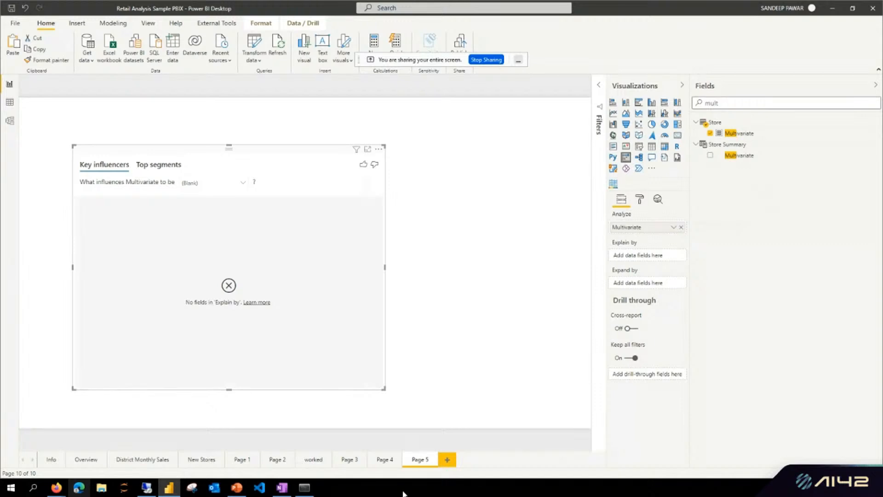
Step: Copy the store-level table from Page 4 and paste it on Page 5 in place of the Key influencers visual
{"action": "left_click", "coordinate": [385, 460]}
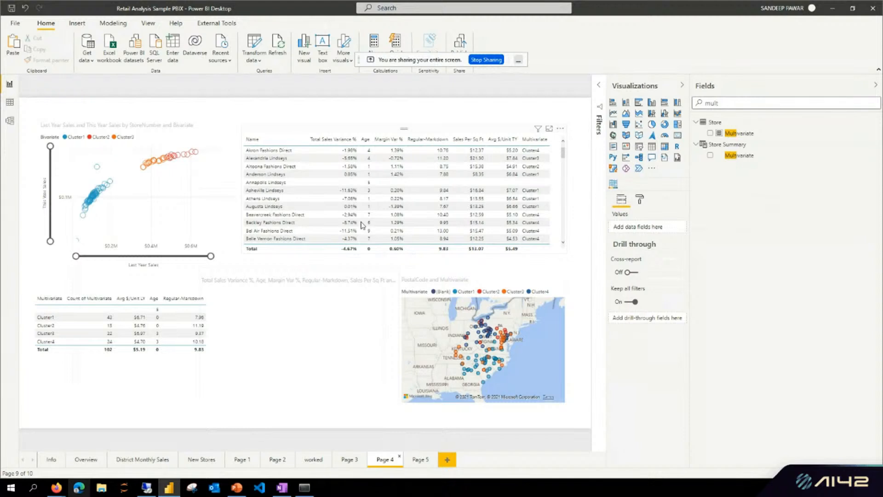
{"action": "left_click", "coordinate": [420, 459]}
{"action": "left_click", "coordinate": [271, 202]}
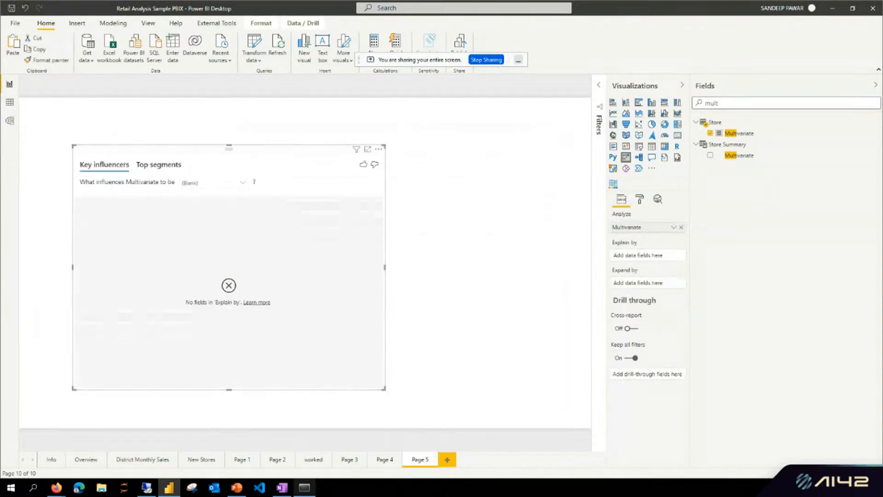
{"action": "key", "text": "Delete"}
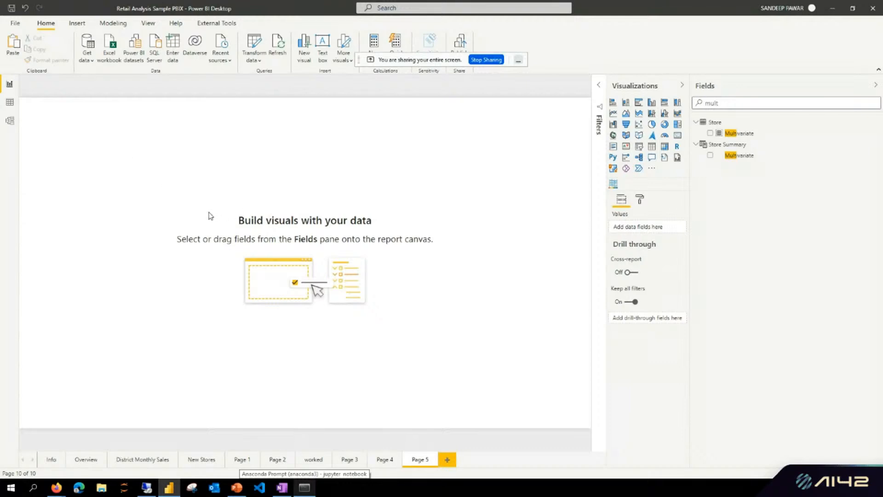
{"action": "key", "text": "ctrl+v"}
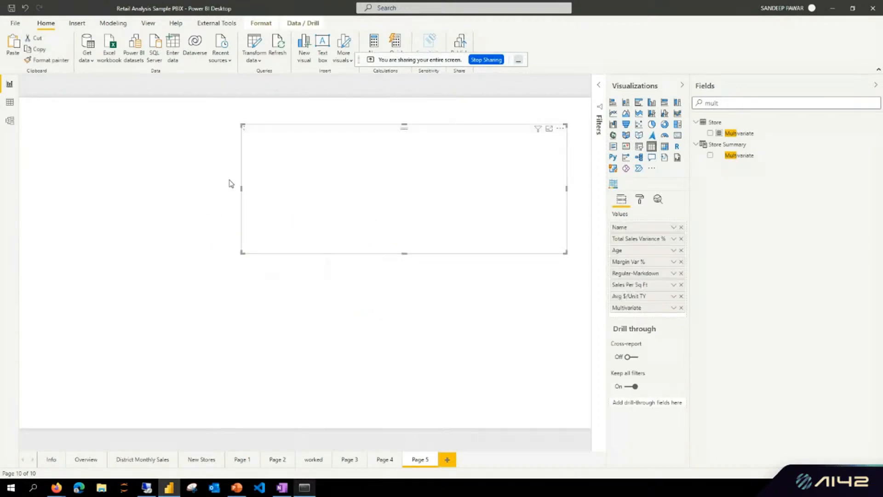
Step: Convert the pasted table to a Key influencers visual and make Multivariate the analyzed field instead of Name, leaving the measures as explanatory fields
{"action": "left_click", "coordinate": [626, 157]}
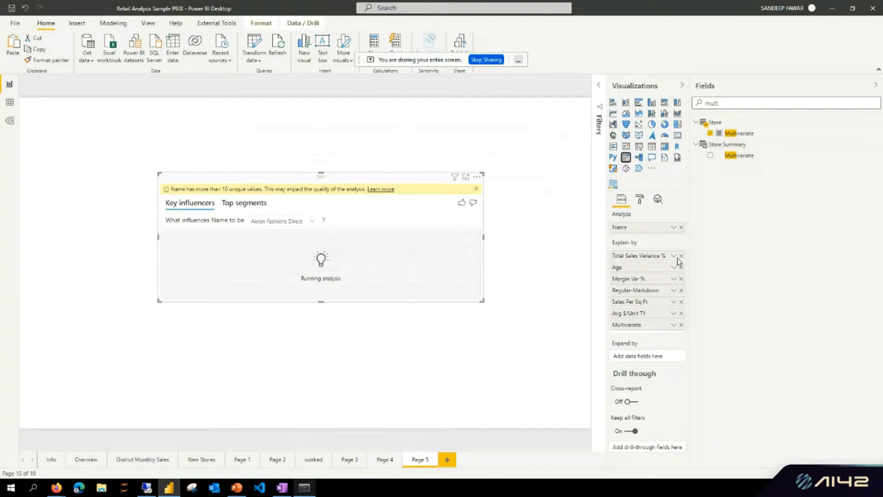
{"action": "left_click_drag", "start_coordinate": [628, 326], "coordinate": [637, 229]}
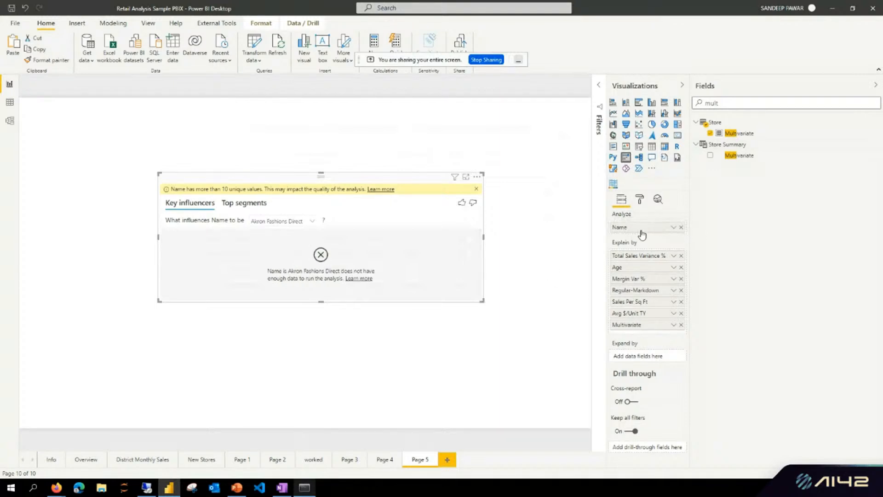
{"action": "left_click", "coordinate": [682, 227]}
{"action": "left_click_drag", "start_coordinate": [628, 324], "coordinate": [637, 229]}
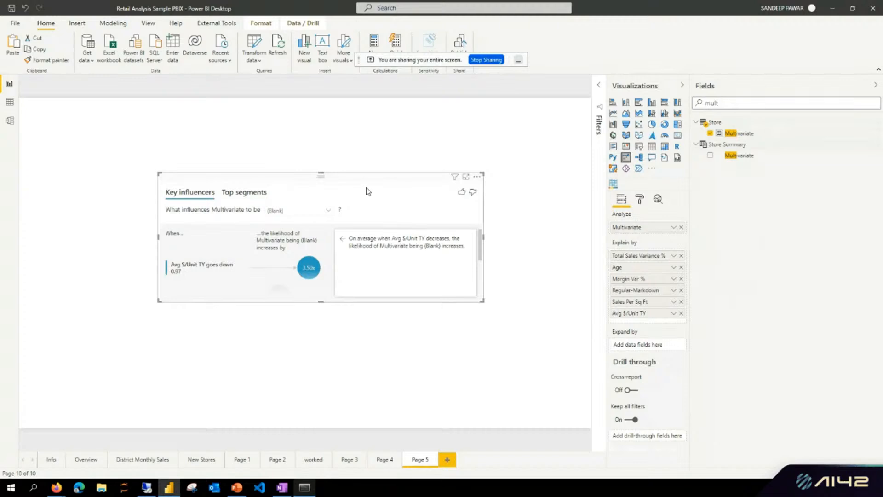
Step: Set the Key influencers visual to explain Cluster1, and enlarge and reposition it to fill most of the page
{"action": "left_click_drag", "start_coordinate": [484, 309], "coordinate": [543, 396]}
{"action": "left_click_drag", "start_coordinate": [389, 178], "coordinate": [323, 130]}
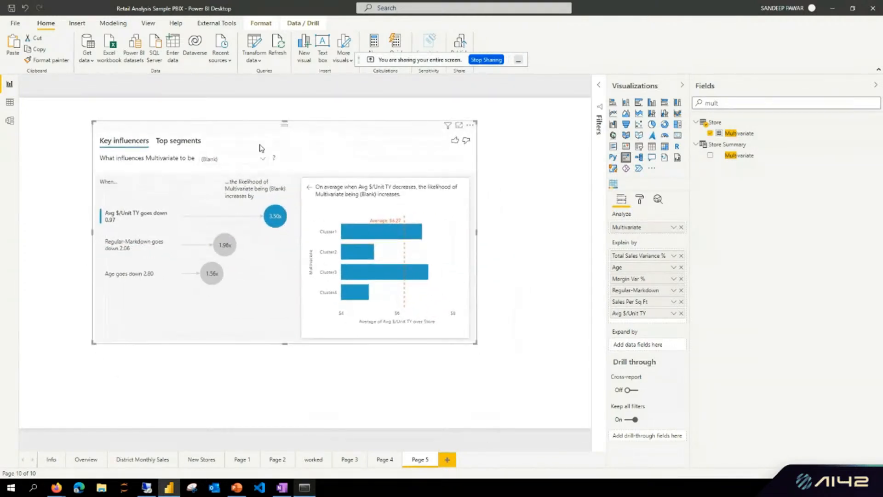
{"action": "left_click", "coordinate": [247, 159]}
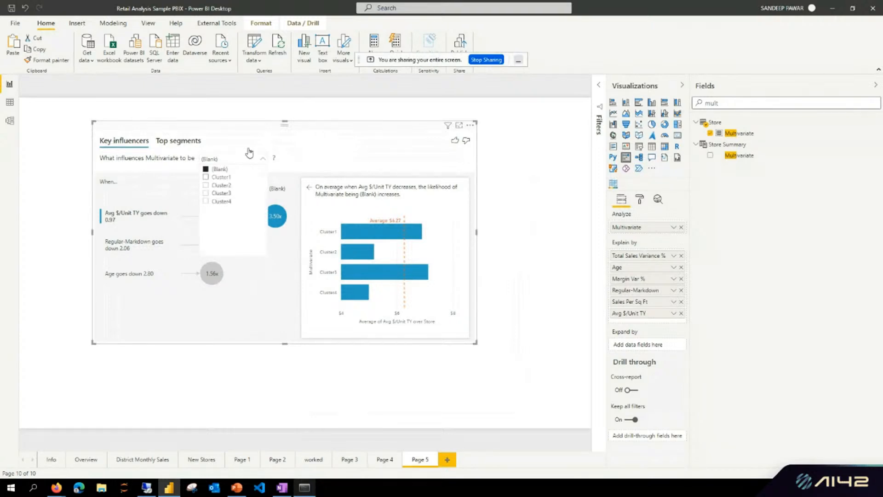
{"action": "left_click", "coordinate": [219, 177]}
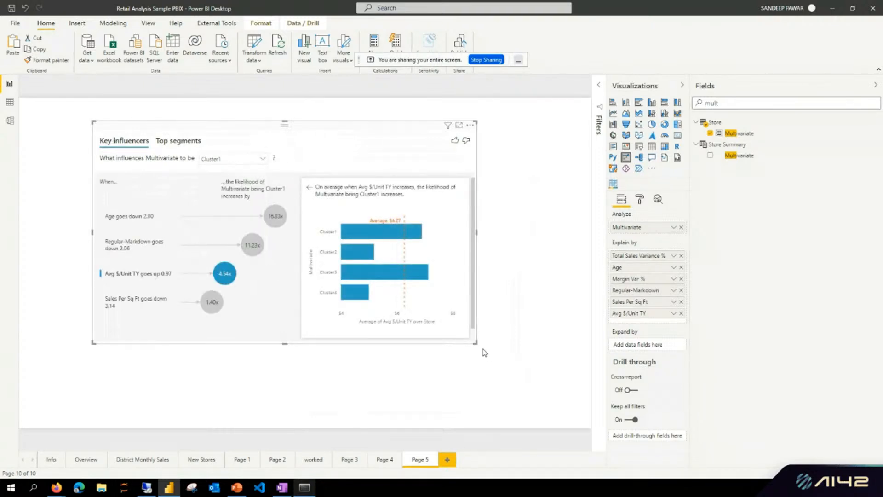
{"action": "left_click_drag", "start_coordinate": [475, 342], "coordinate": [576, 418]}
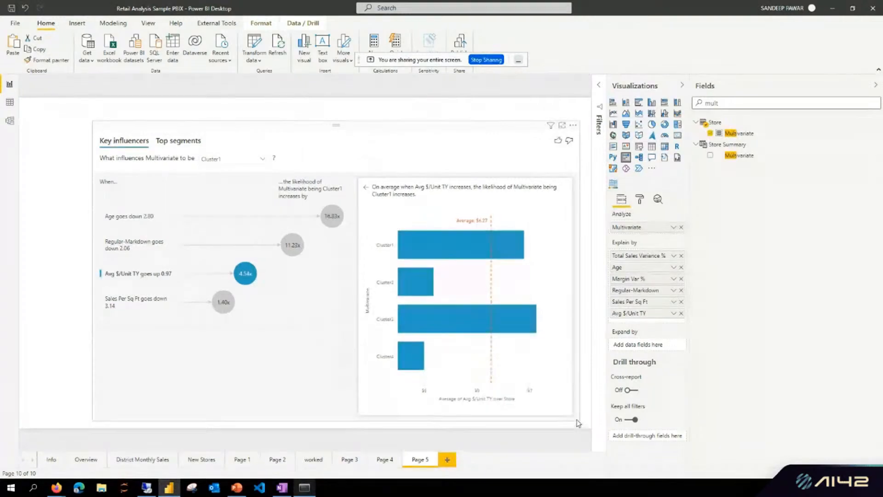
{"action": "left_click_drag", "start_coordinate": [446, 140], "coordinate": [394, 125]}
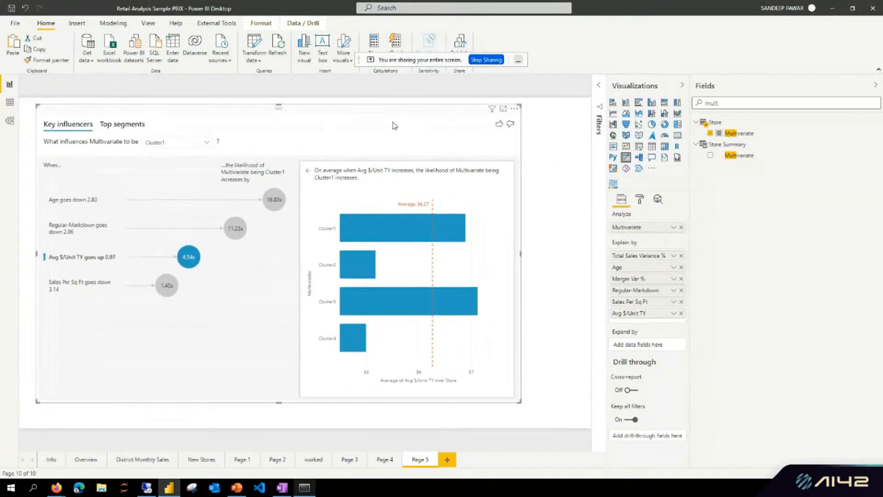
Step: Examine the Age influencer for Cluster1, compare it with the influencers of Cluster2, and return the analysis to Cluster1
{"action": "left_click", "coordinate": [79, 201]}
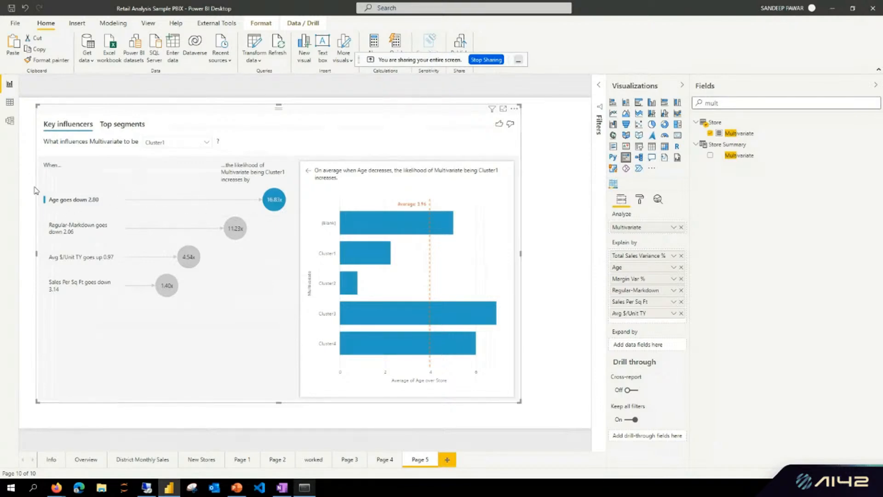
{"action": "left_click", "coordinate": [193, 146]}
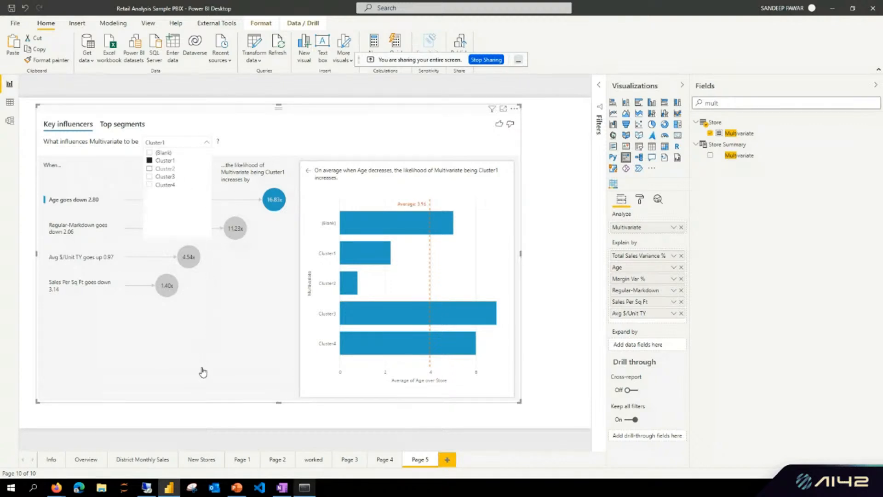
{"action": "left_click", "coordinate": [165, 168]}
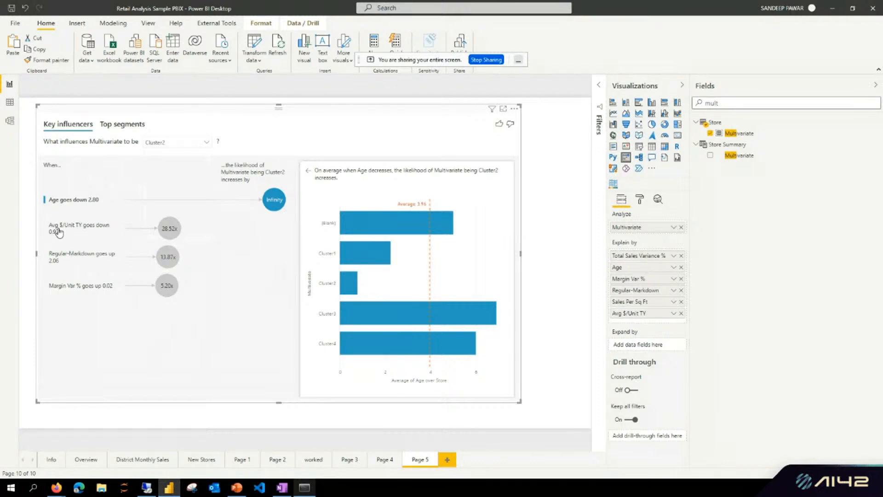
{"action": "left_click", "coordinate": [195, 147]}
{"action": "left_click", "coordinate": [167, 161]}
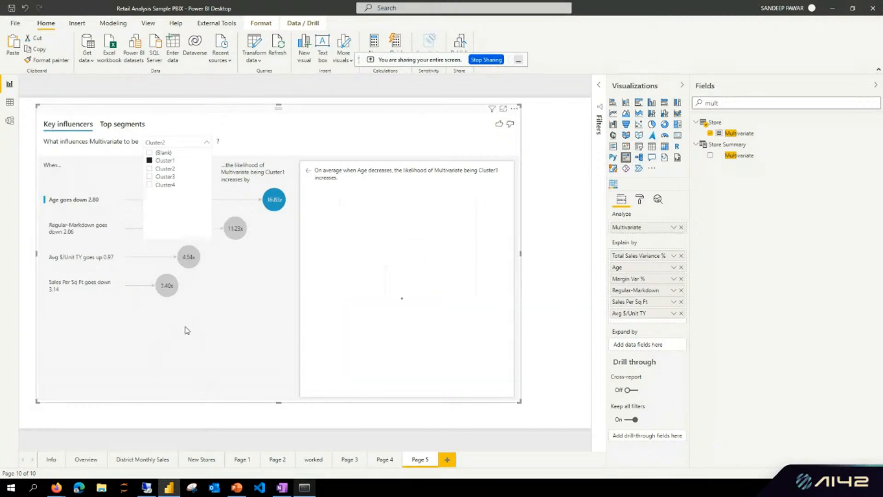
{"action": "left_click", "coordinate": [123, 352]}
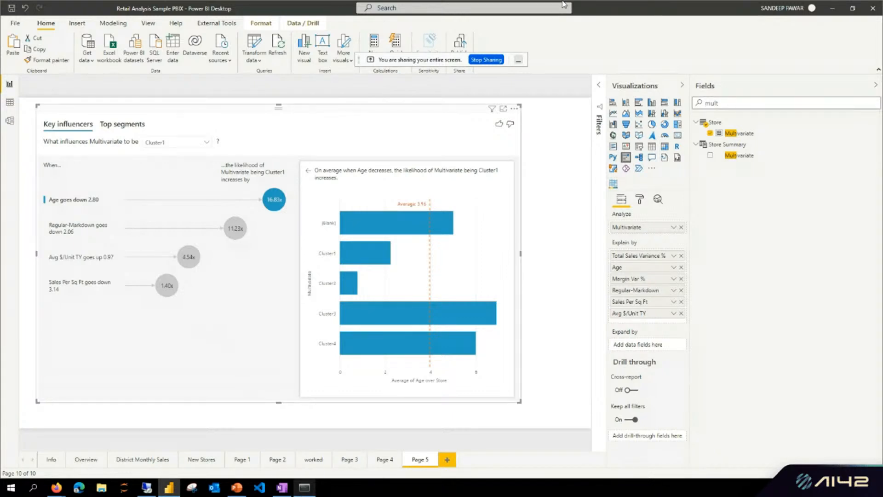
Step: Examine the key influencers for Cluster3 and Cluster4, including the Regular-Markdown breakdown for Cluster4
{"action": "left_click", "coordinate": [171, 145]}
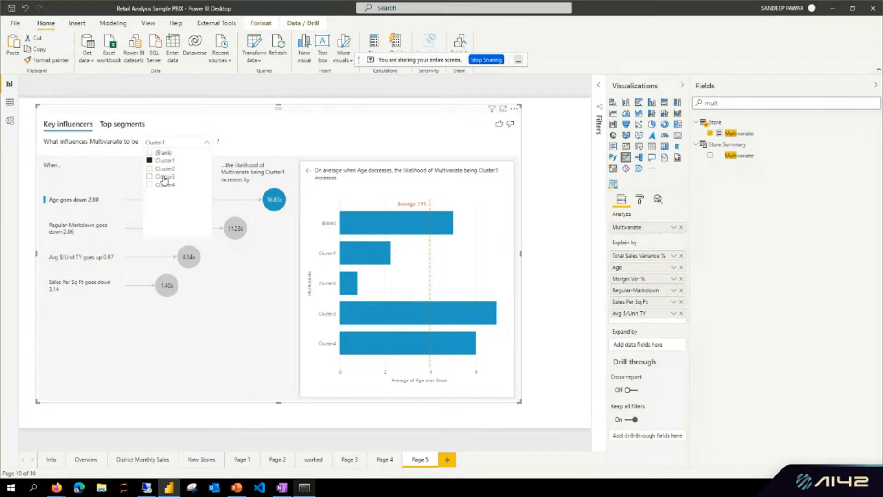
{"action": "left_click", "coordinate": [165, 177]}
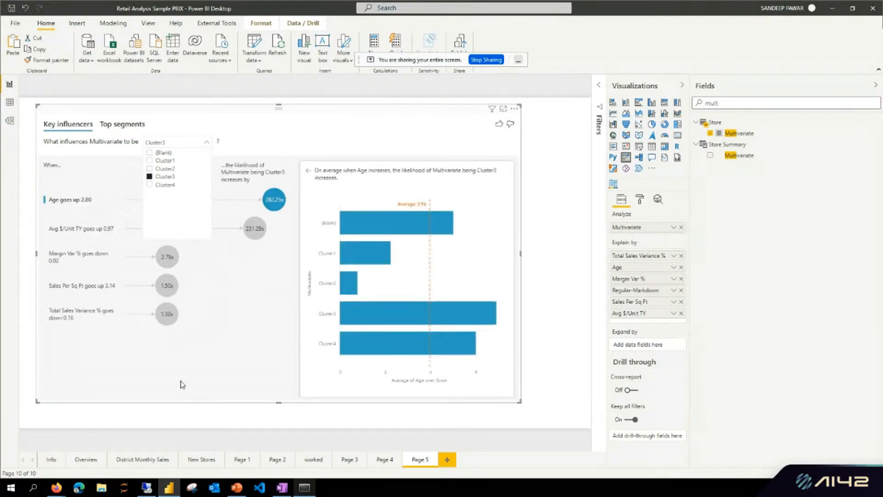
{"action": "left_click", "coordinate": [190, 143]}
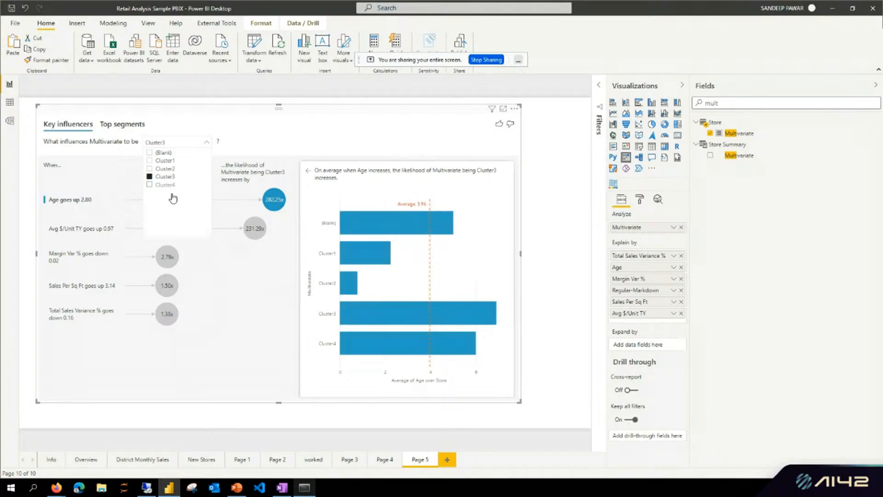
{"action": "left_click", "coordinate": [163, 185]}
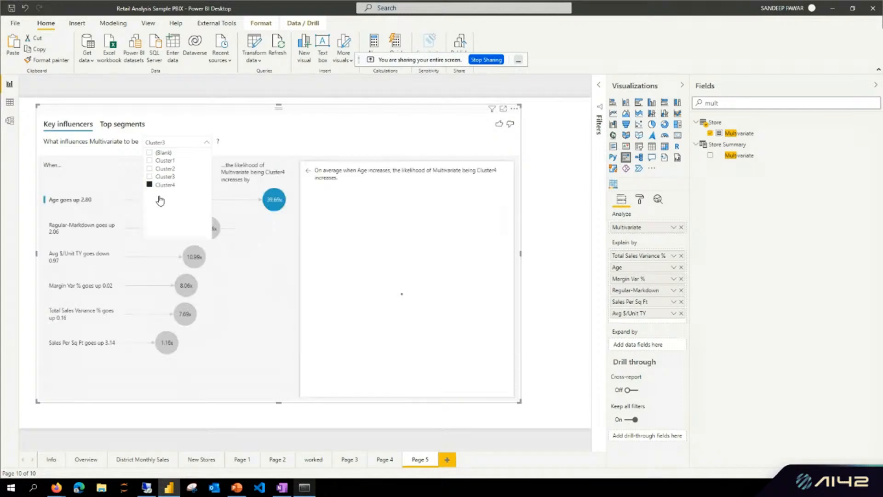
{"action": "left_click", "coordinate": [266, 401]}
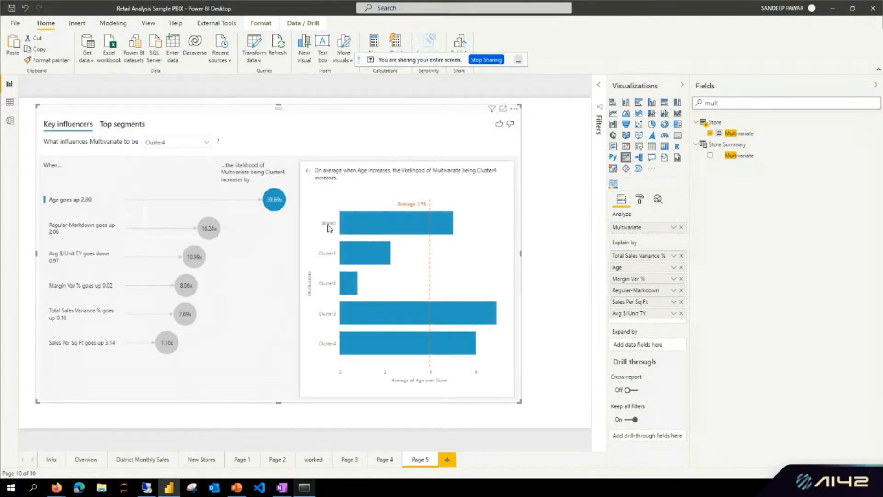
{"action": "left_click", "coordinate": [205, 235]}
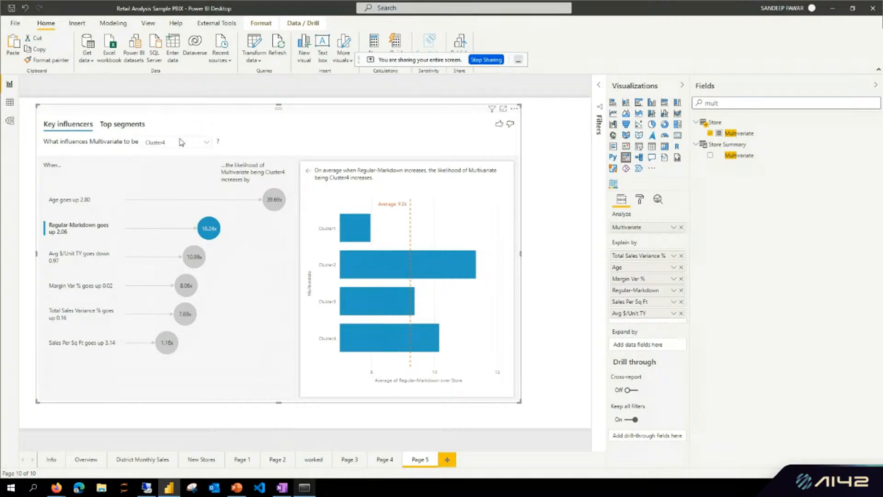
Step: Switch the analysis back to Cluster1 and view its top segments
{"action": "left_click", "coordinate": [161, 143]}
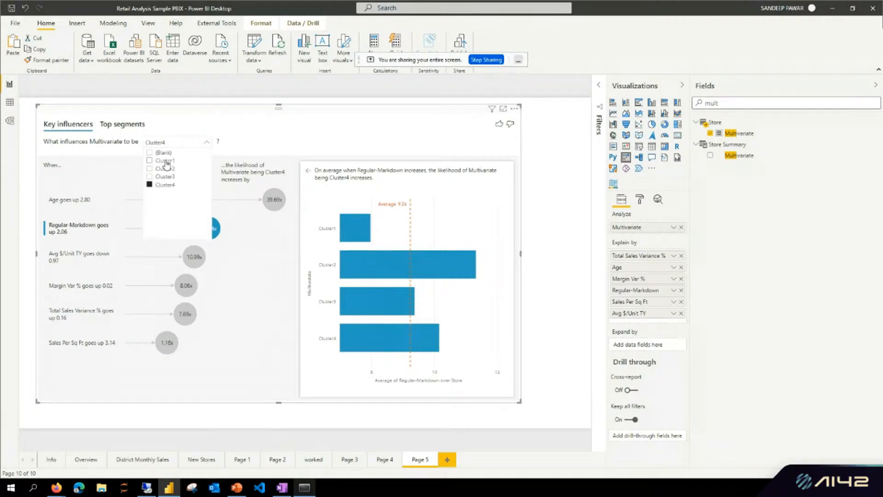
{"action": "left_click", "coordinate": [161, 160]}
{"action": "left_click", "coordinate": [135, 125]}
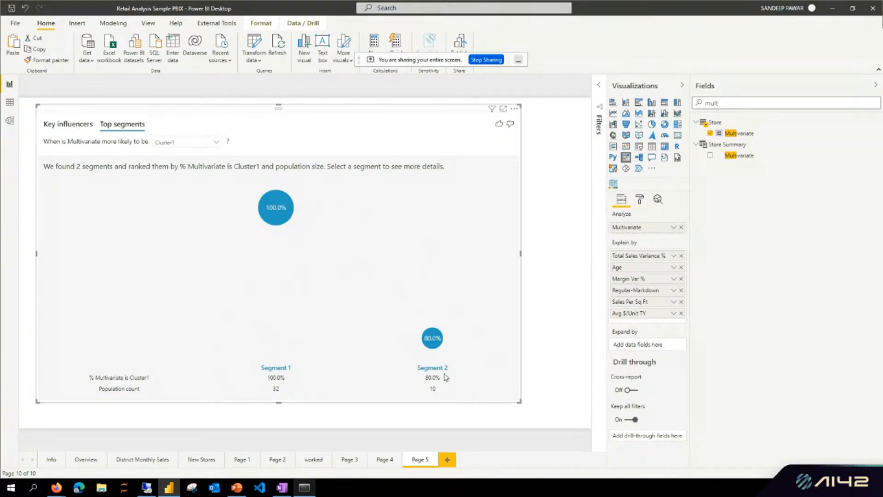
Step: Examine the rules and population share of Segment 1 and compare them with Segment 2 for Cluster1
{"action": "left_click", "coordinate": [275, 209]}
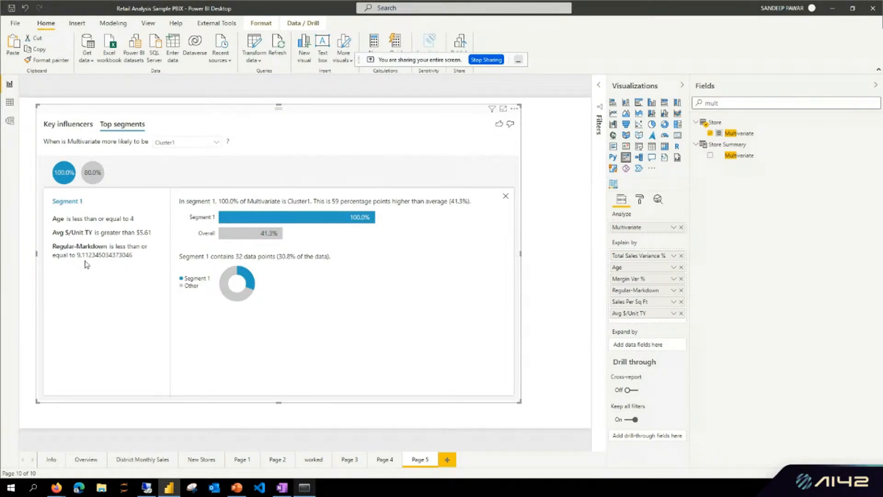
{"action": "left_click", "coordinate": [92, 174]}
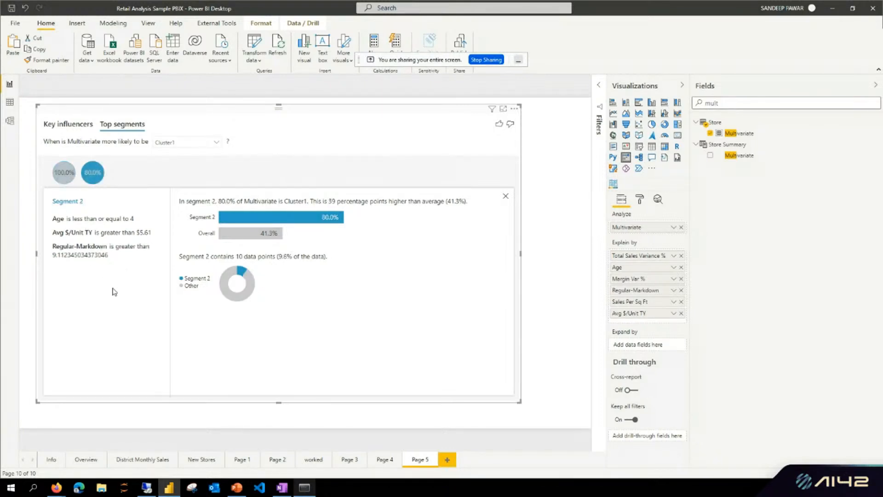
{"action": "left_click", "coordinate": [57, 173]}
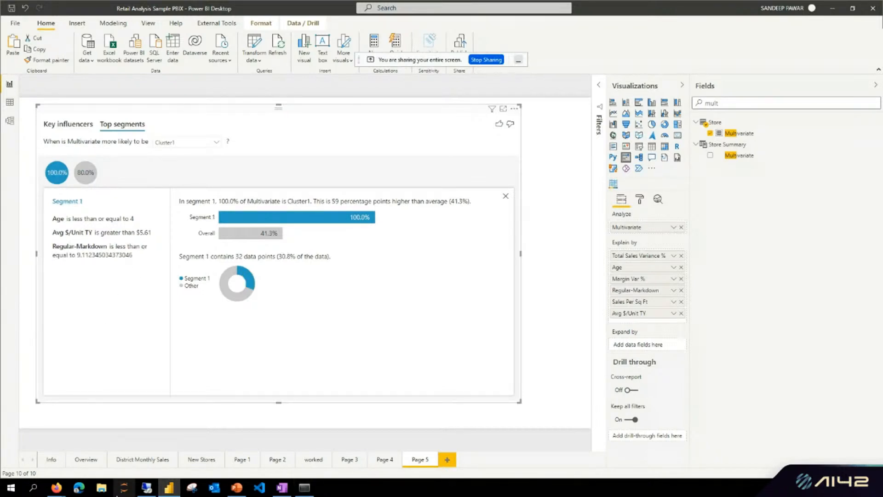
{"action": "left_click", "coordinate": [85, 173]}
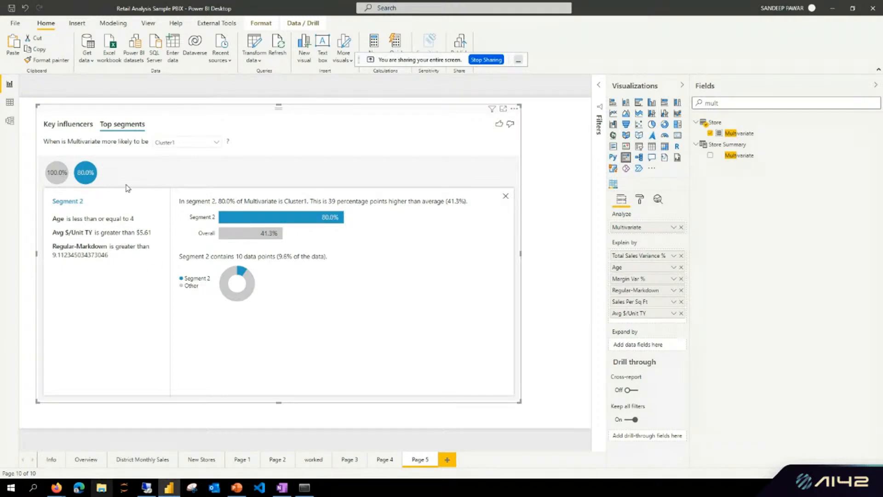
{"action": "left_click", "coordinate": [57, 175]}
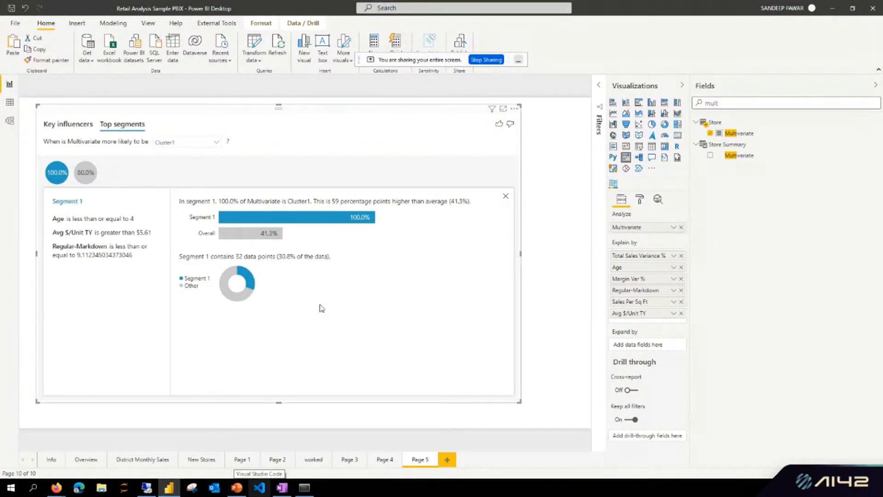
Step: Switch to PowerPoint, enlarge and reposition the diagram on the Key Influencer slide, and advance to the Logistic Regression slide
{"action": "left_click", "coordinate": [237, 489]}
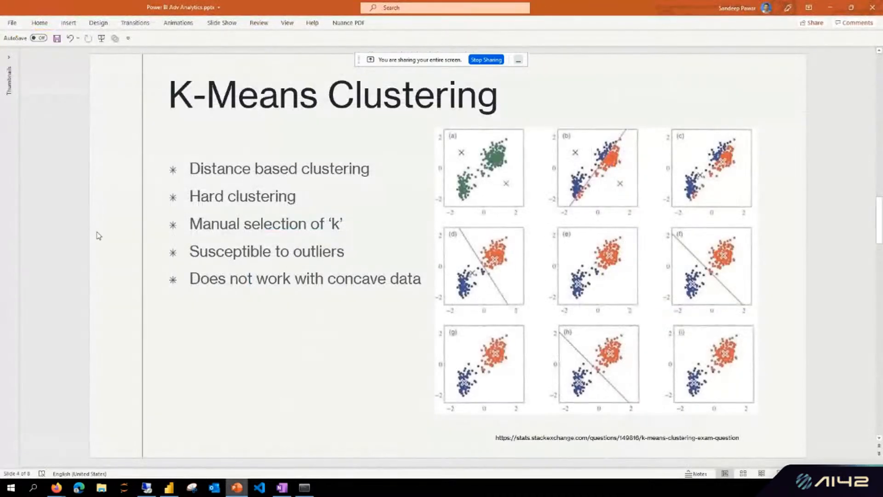
{"action": "scroll", "coordinate": [59, 266], "scroll_direction": "down", "scroll_amount": 2}
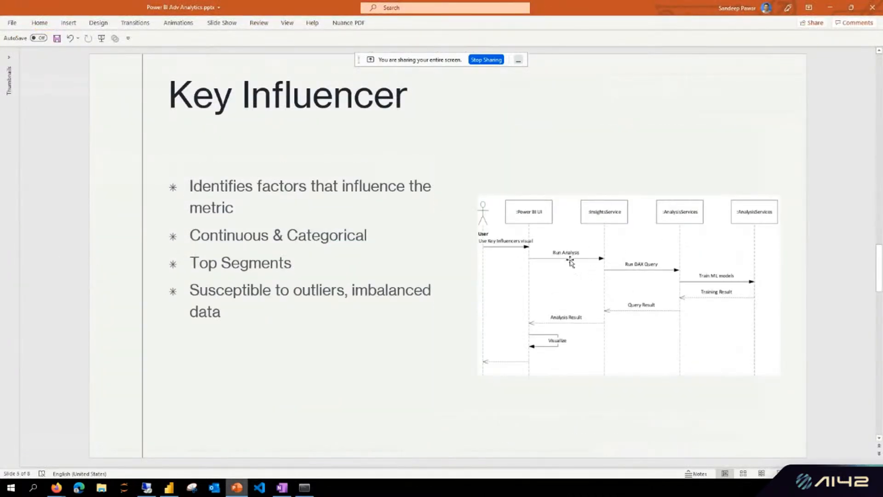
{"action": "left_click", "coordinate": [536, 243]}
{"action": "left_click_drag", "start_coordinate": [477, 195], "coordinate": [446, 132]}
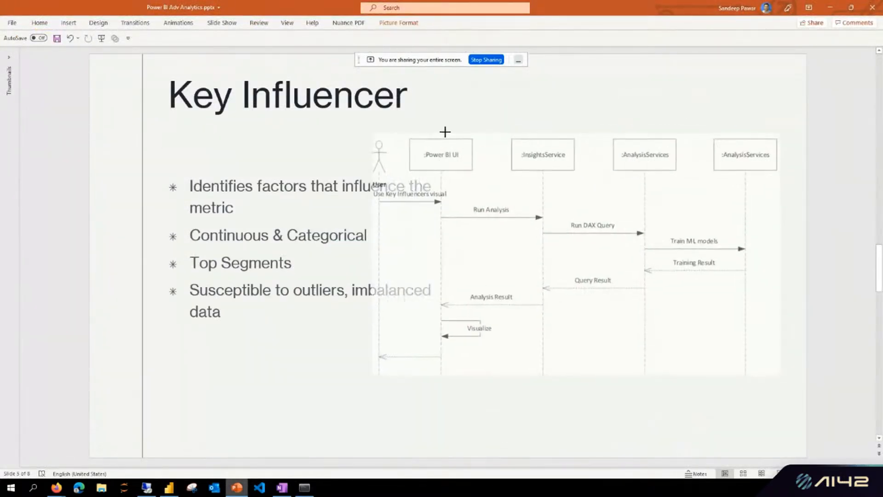
{"action": "left_click_drag", "start_coordinate": [572, 207], "coordinate": [629, 203]}
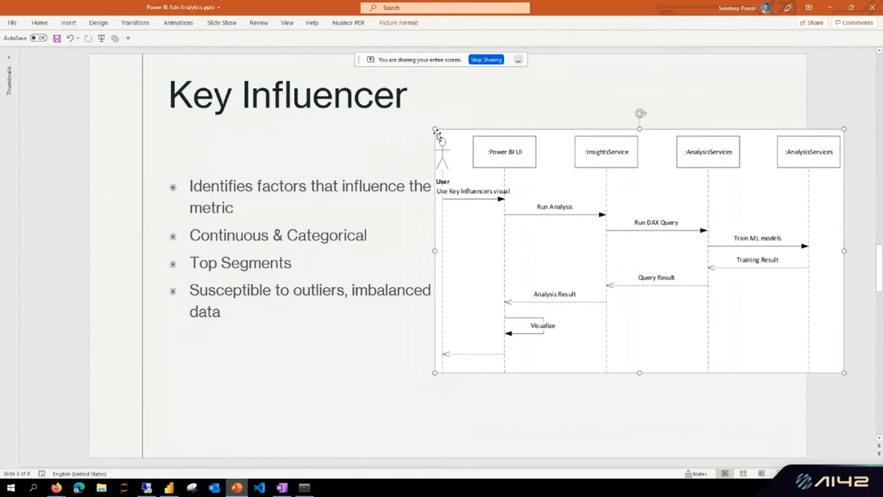
{"action": "left_click_drag", "start_coordinate": [440, 132], "coordinate": [475, 149]}
{"action": "left_click_drag", "start_coordinate": [588, 199], "coordinate": [563, 191]}
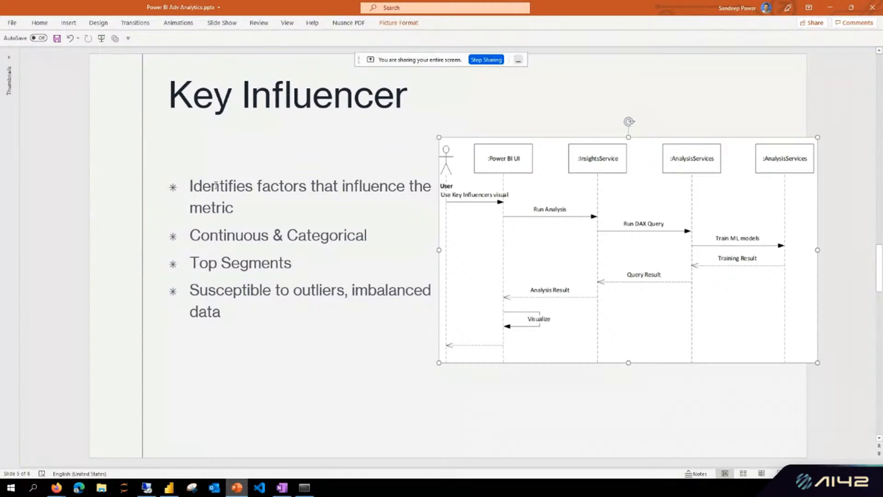
{"action": "left_click", "coordinate": [57, 256]}
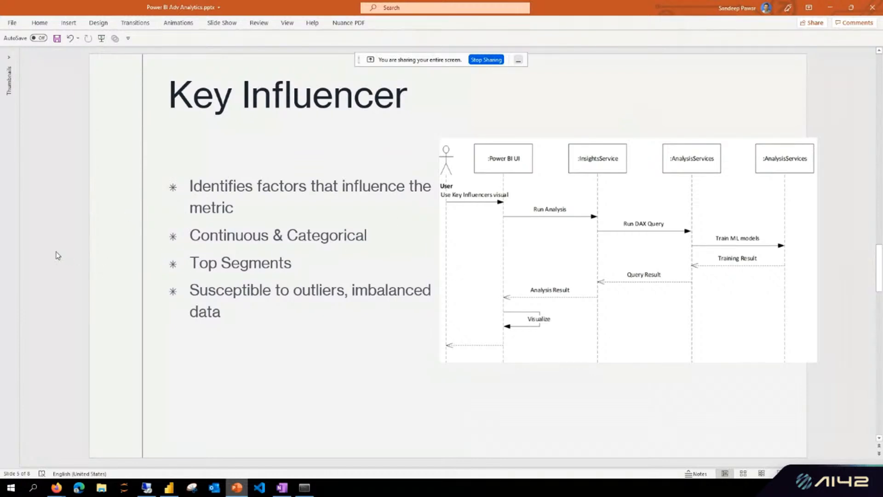
{"action": "scroll", "coordinate": [70, 261], "scroll_direction": "down", "scroll_amount": 1}
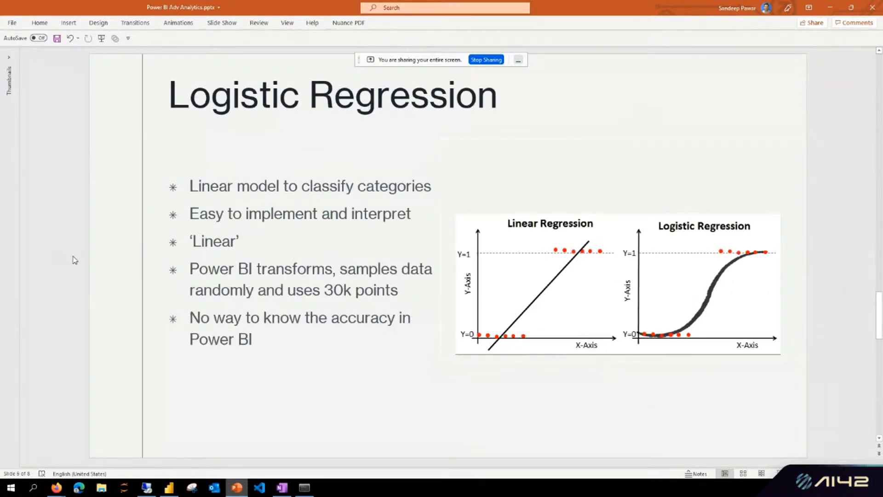
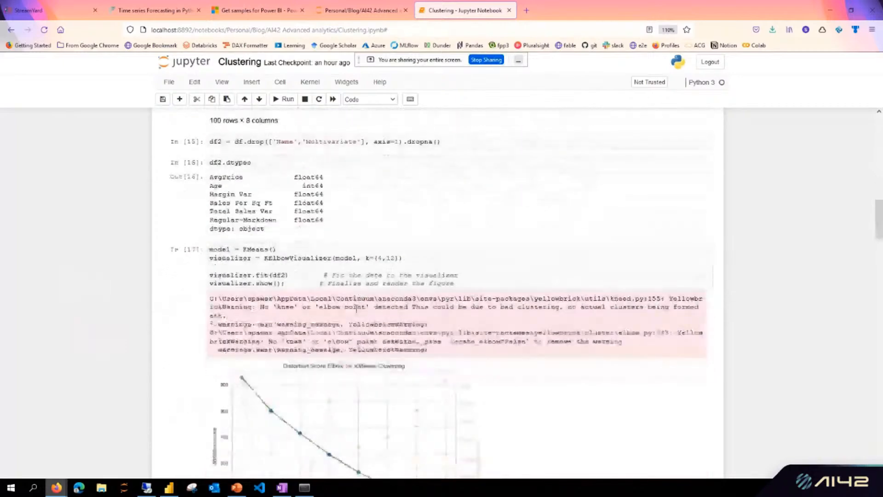
Step: Review the Clustering notebook in Jupyter, from the KMeans cells and cluster crosstab through the PCA plots to the logistic regression cells
{"action": "scroll", "coordinate": [474, 295], "scroll_direction": "down", "scroll_amount": 8}
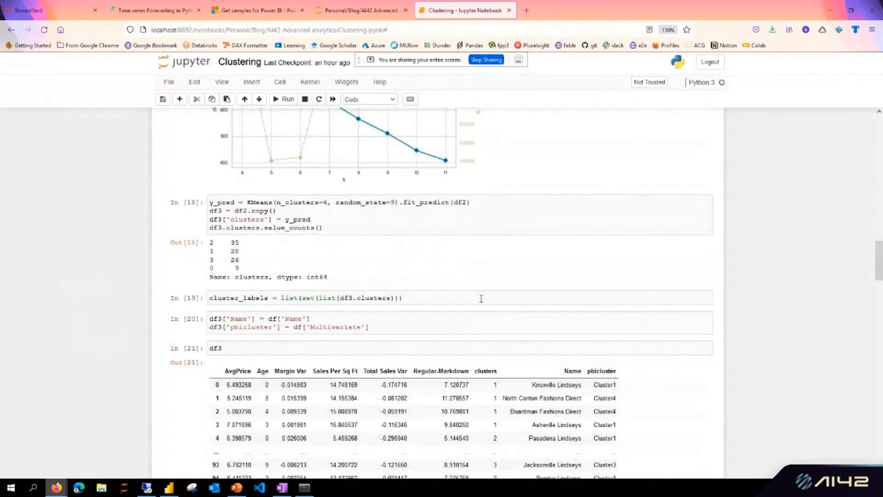
{"action": "scroll", "coordinate": [480, 299], "scroll_direction": "down", "scroll_amount": 8}
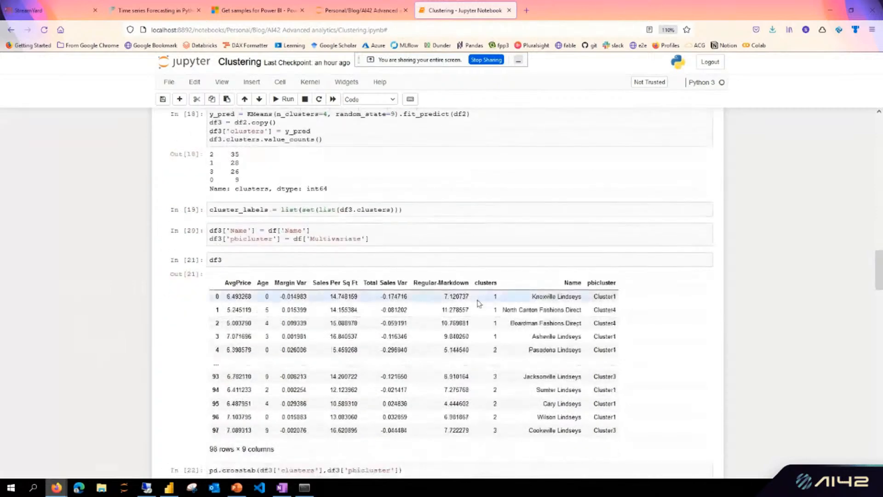
{"action": "scroll", "coordinate": [477, 304], "scroll_direction": "down", "scroll_amount": 20}
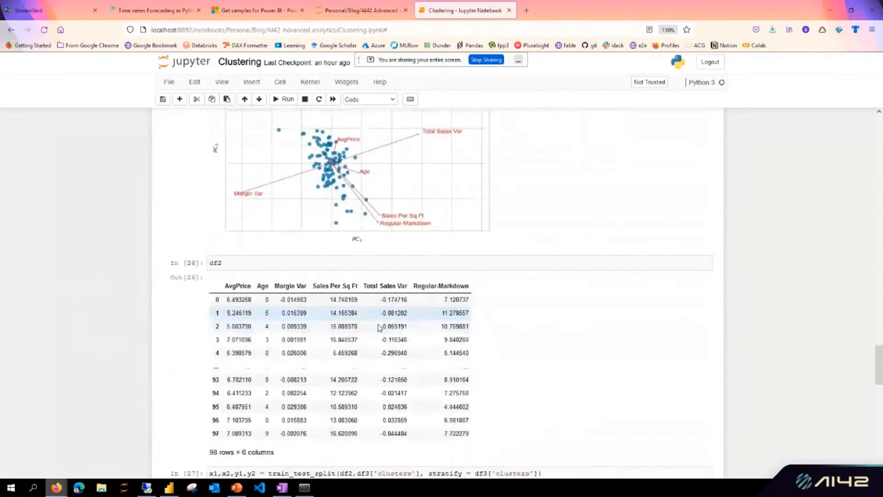
{"action": "scroll", "coordinate": [304, 318], "scroll_direction": "up", "scroll_amount": 20}
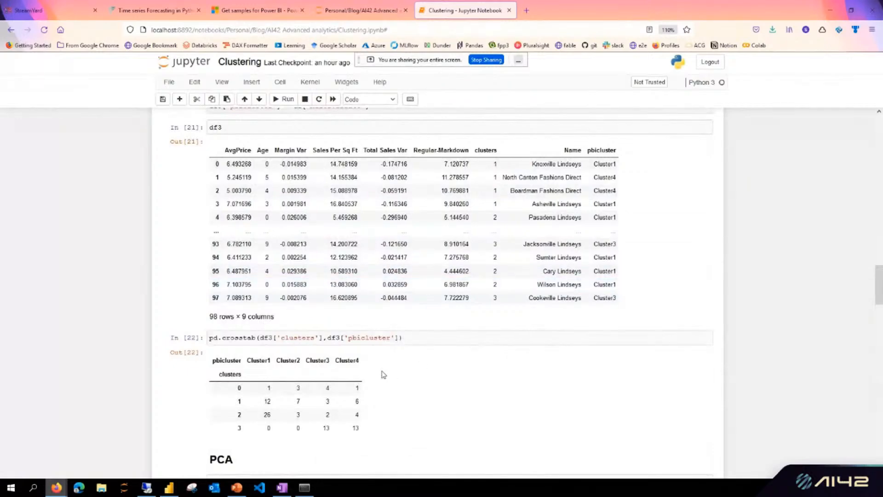
{"action": "scroll", "coordinate": [375, 351], "scroll_direction": "up", "scroll_amount": 1}
{"action": "scroll", "coordinate": [377, 354], "scroll_direction": "up", "scroll_amount": 2}
{"action": "scroll", "coordinate": [588, 345], "scroll_direction": "down", "scroll_amount": 15}
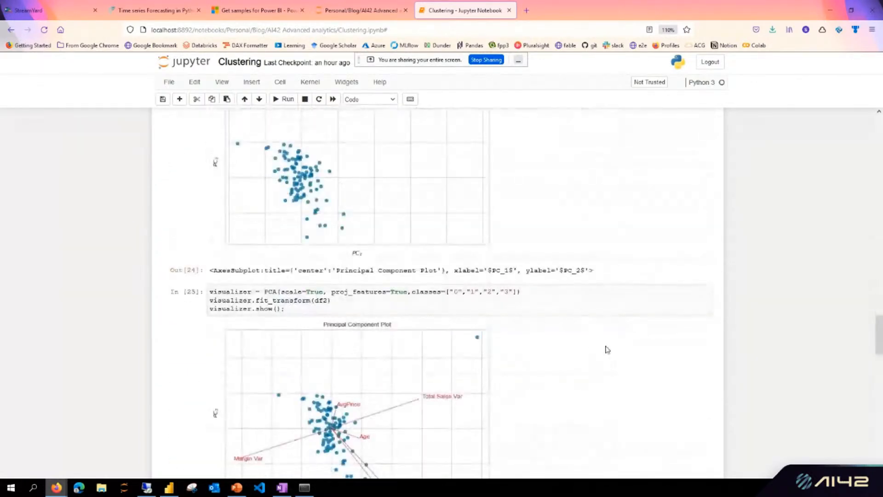
{"action": "scroll", "coordinate": [578, 353], "scroll_direction": "down", "scroll_amount": 3}
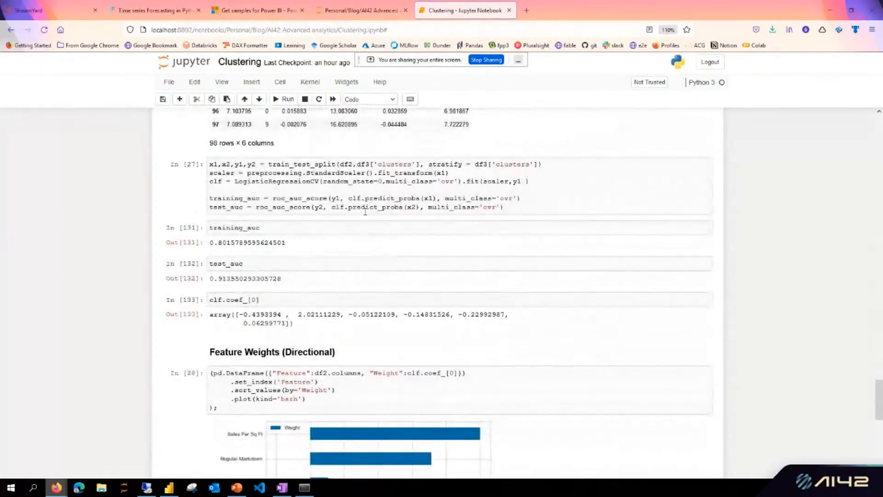
Step: Examine the logistic regression model's test_auc output in the notebook
{"action": "left_click", "coordinate": [279, 303]}
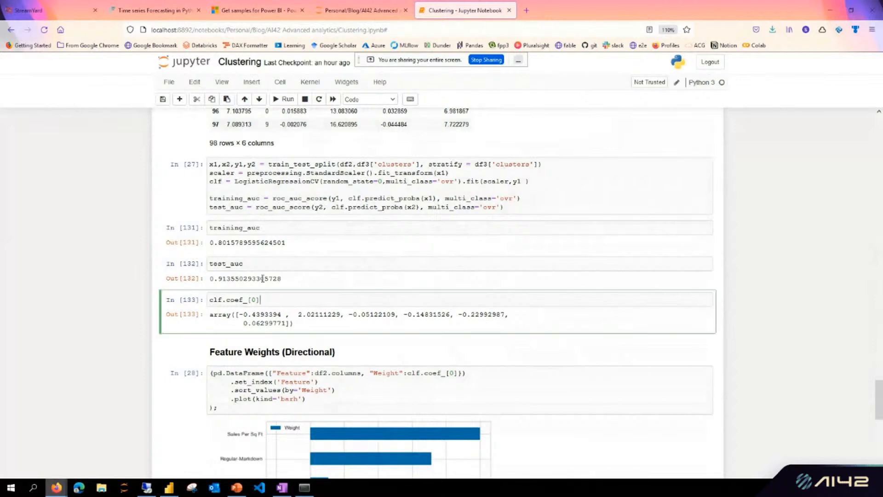
{"action": "left_click", "coordinate": [230, 276]}
{"action": "left_click_drag", "start_coordinate": [213, 279], "coordinate": [230, 281]}
{"action": "left_click", "coordinate": [230, 279]}
{"action": "left_click", "coordinate": [231, 263]}
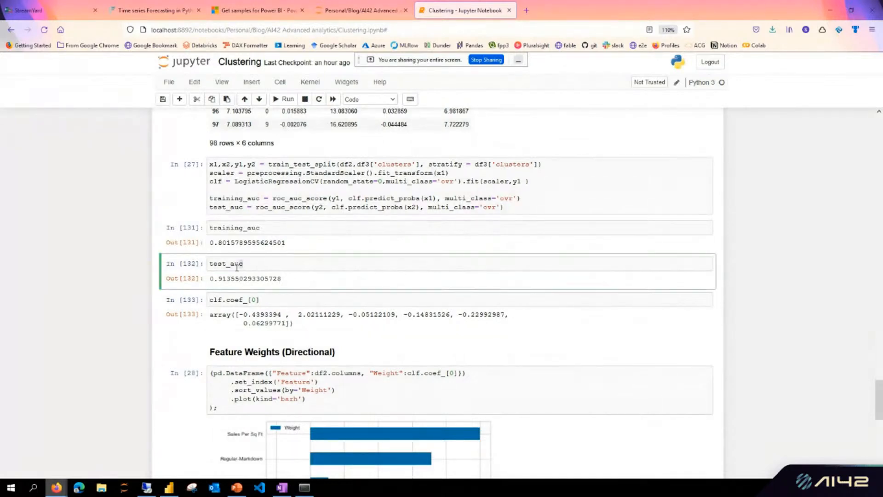
{"action": "left_click", "coordinate": [284, 284]}
{"action": "left_click_drag", "start_coordinate": [218, 279], "coordinate": [225, 279]}
{"action": "left_click", "coordinate": [353, 288]}
{"action": "scroll", "coordinate": [524, 326], "scroll_direction": "down", "scroll_amount": 2}
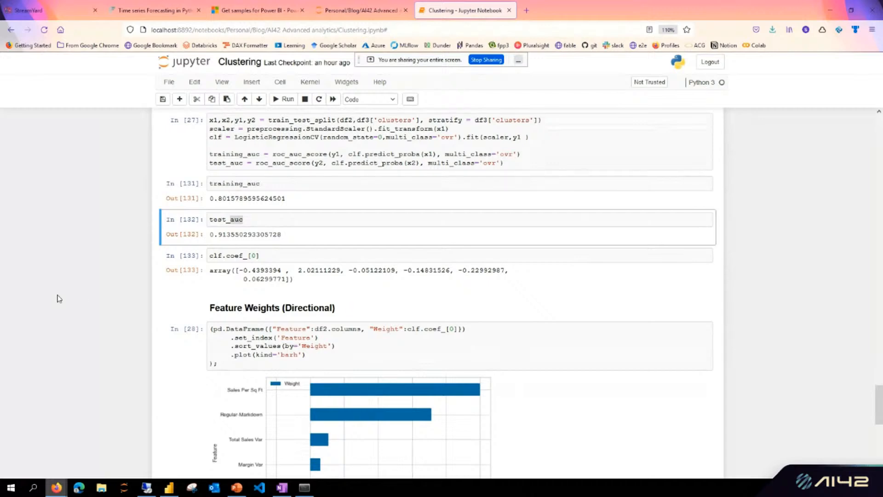
Step: Compare the directional and absolute feature weight charts at the end of the notebook
{"action": "scroll", "coordinate": [84, 311], "scroll_direction": "down", "scroll_amount": 4}
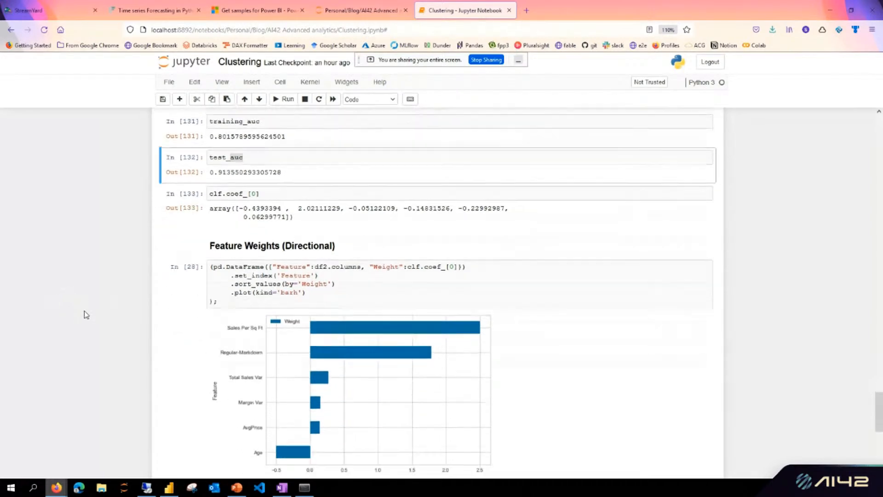
{"action": "scroll", "coordinate": [88, 313], "scroll_direction": "down", "scroll_amount": 3}
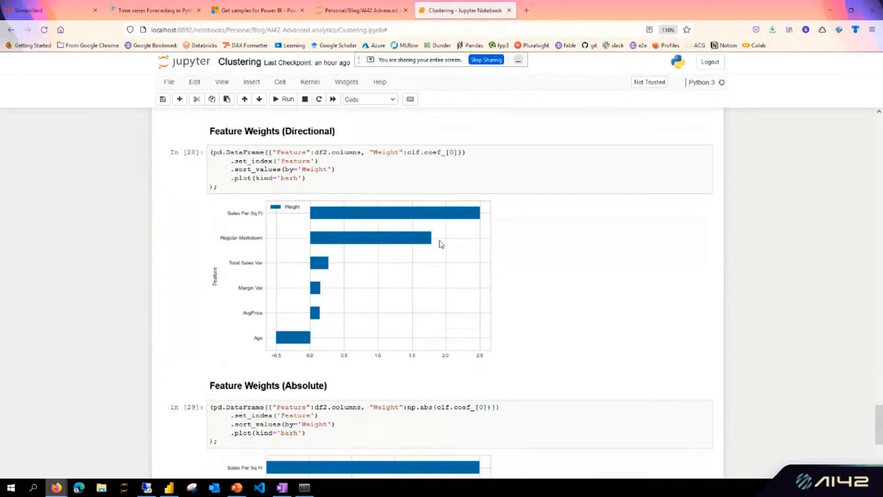
{"action": "scroll", "coordinate": [400, 292], "scroll_direction": "up", "scroll_amount": 3}
{"action": "scroll", "coordinate": [387, 294], "scroll_direction": "down", "scroll_amount": 2}
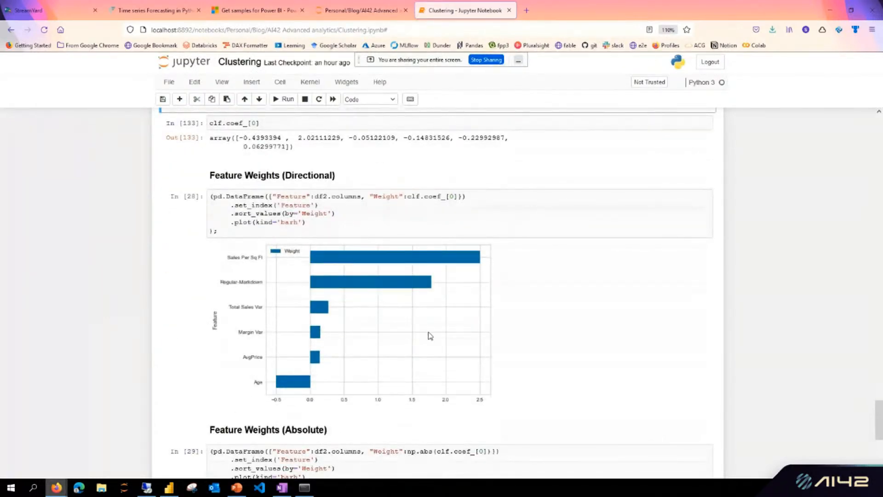
{"action": "scroll", "coordinate": [358, 352], "scroll_direction": "down", "scroll_amount": 2}
{"action": "scroll", "coordinate": [321, 372], "scroll_direction": "down", "scroll_amount": 2}
{"action": "scroll", "coordinate": [326, 369], "scroll_direction": "up", "scroll_amount": 2}
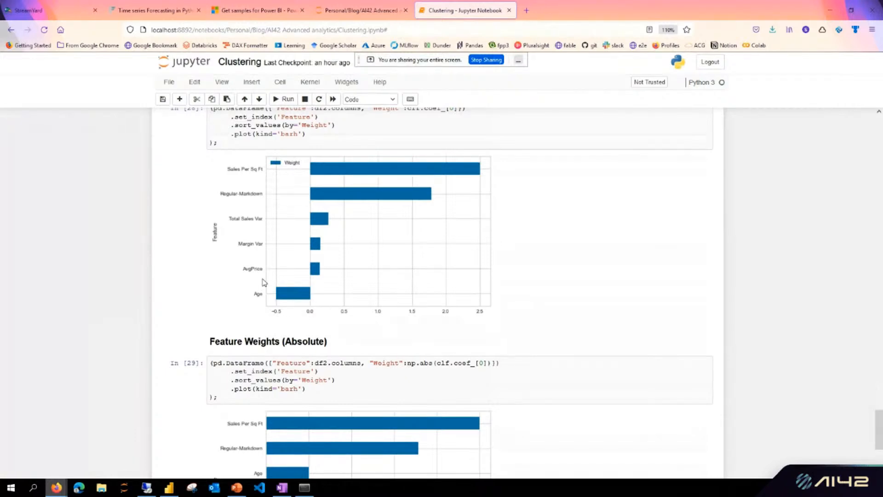
{"action": "scroll", "coordinate": [435, 394], "scroll_direction": "down", "scroll_amount": 4}
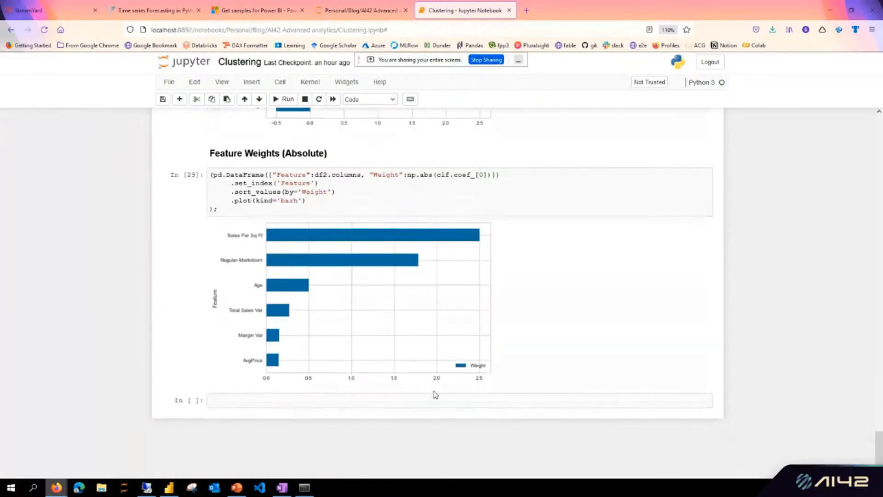
{"action": "scroll", "coordinate": [461, 396], "scroll_direction": "up", "scroll_amount": 8}
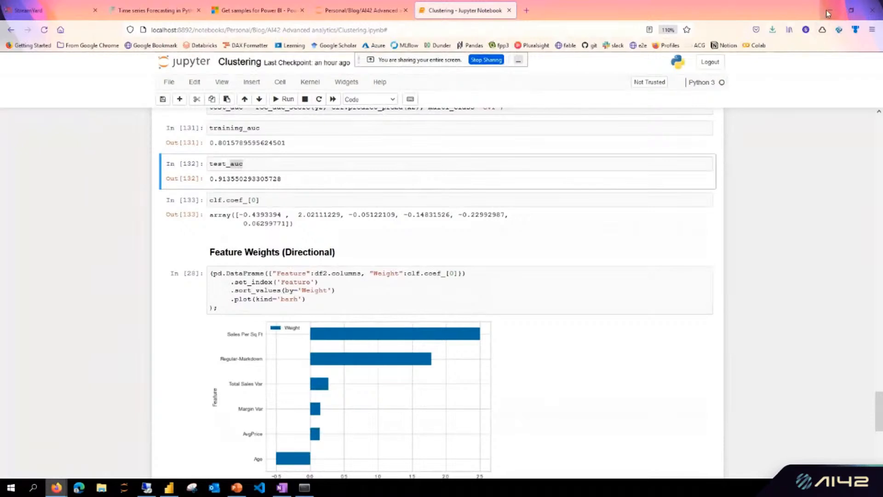
Step: Return to the PowerPoint deck, preview the Forecasting slide, and go back past the Logistic Regression slide
{"action": "left_click", "coordinate": [829, 11]}
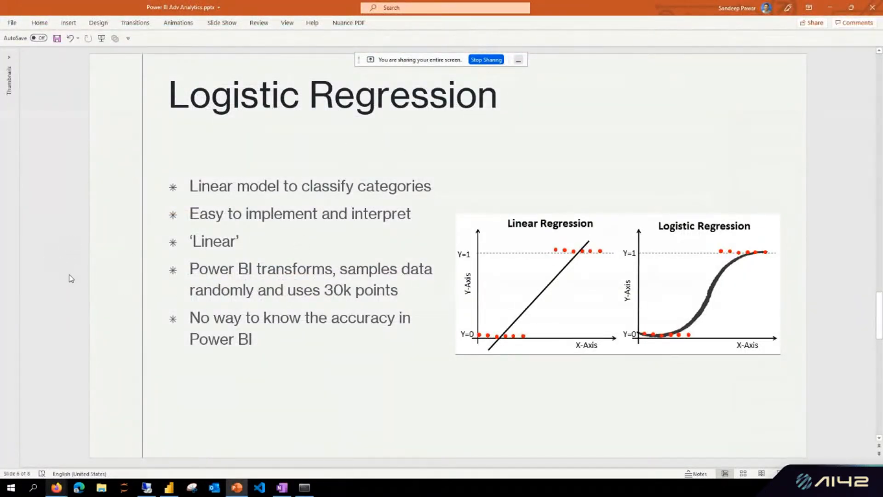
{"action": "scroll", "coordinate": [69, 279], "scroll_direction": "down", "scroll_amount": 1}
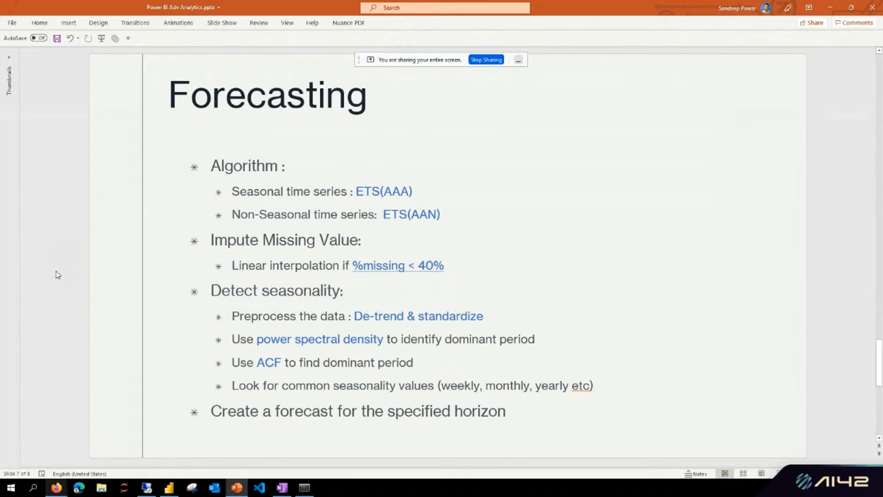
{"action": "scroll", "coordinate": [53, 272], "scroll_direction": "up", "scroll_amount": 1}
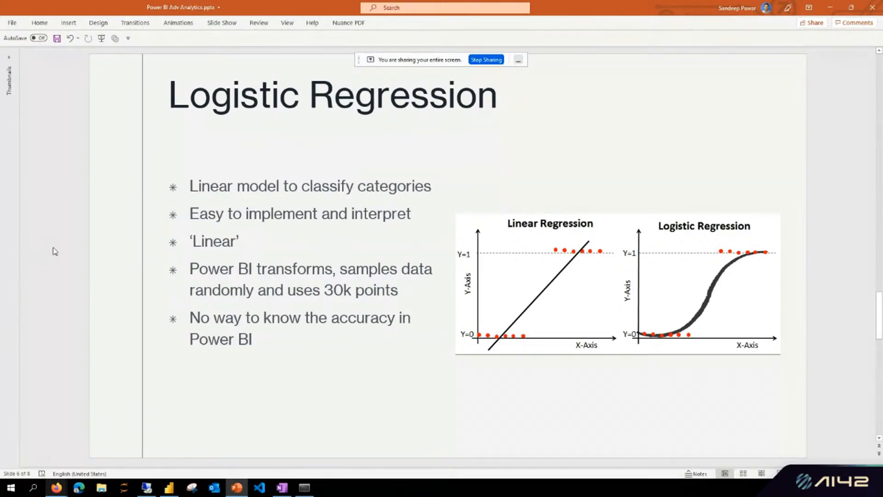
{"action": "scroll", "coordinate": [54, 251], "scroll_direction": "up", "scroll_amount": 1}
Step: Switch back to Power BI, shrink the Key influencers visual, and show the Age influencer breakdown for Cluster1
{"action": "left_click", "coordinate": [831, 7]}
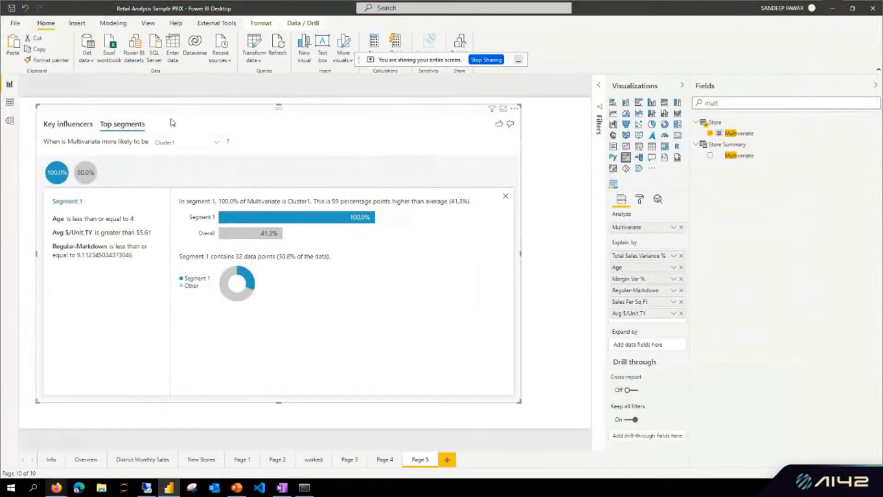
{"action": "left_click_drag", "start_coordinate": [520, 402], "coordinate": [418, 381]}
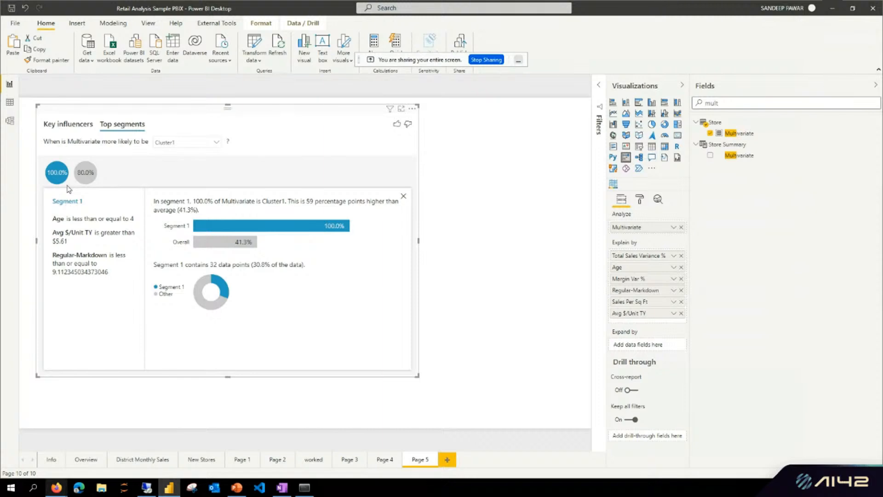
{"action": "left_click", "coordinate": [69, 126]}
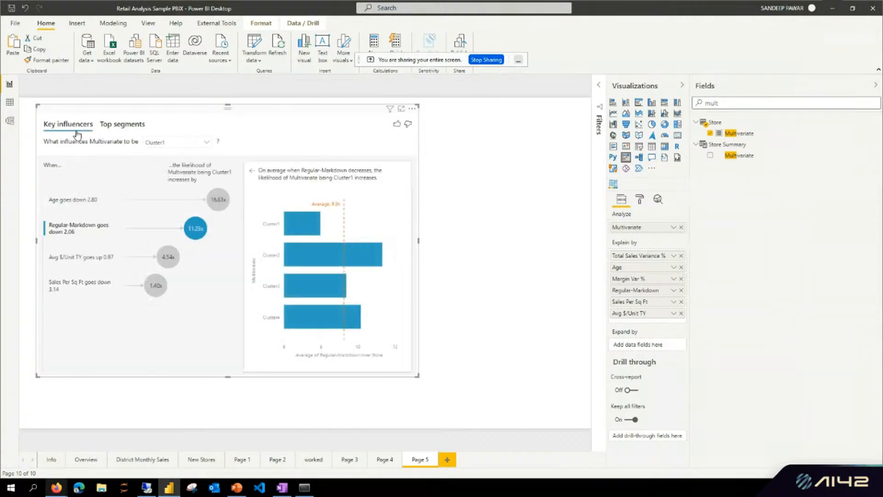
{"action": "left_click", "coordinate": [214, 202]}
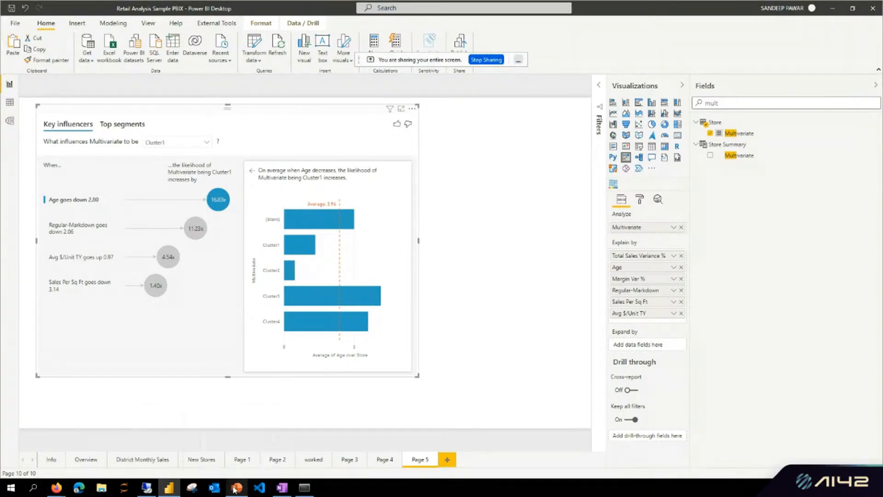
Step: Switch to the PowerPoint deck, go to the K-Means Clustering slide, and point out its cluster diagram and the K in the title
{"action": "left_click", "coordinate": [230, 465]}
{"action": "scroll", "coordinate": [227, 463], "scroll_direction": "up", "scroll_amount": 1}
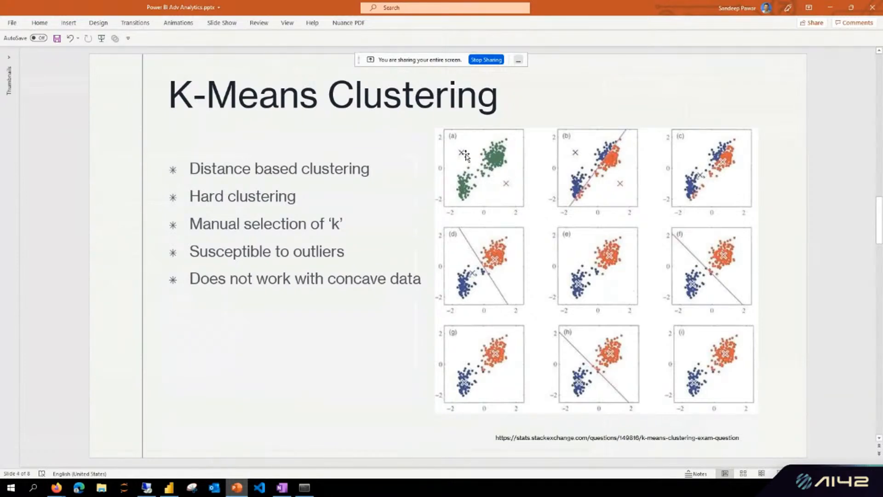
{"action": "left_click", "coordinate": [507, 177]}
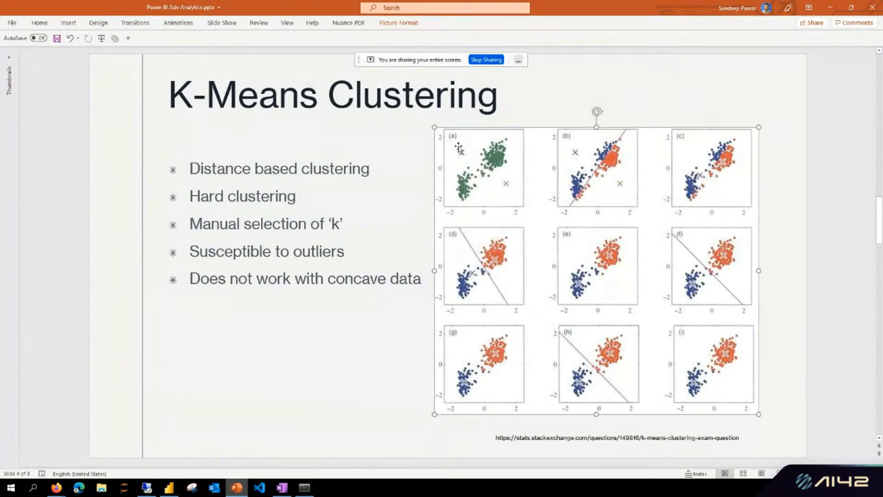
{"action": "left_click_drag", "start_coordinate": [196, 87], "coordinate": [147, 89]}
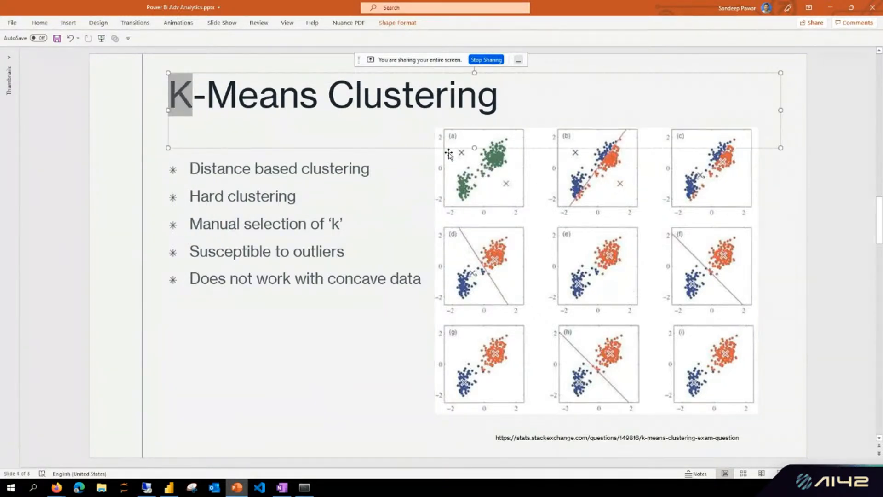
{"action": "left_click", "coordinate": [837, 231]}
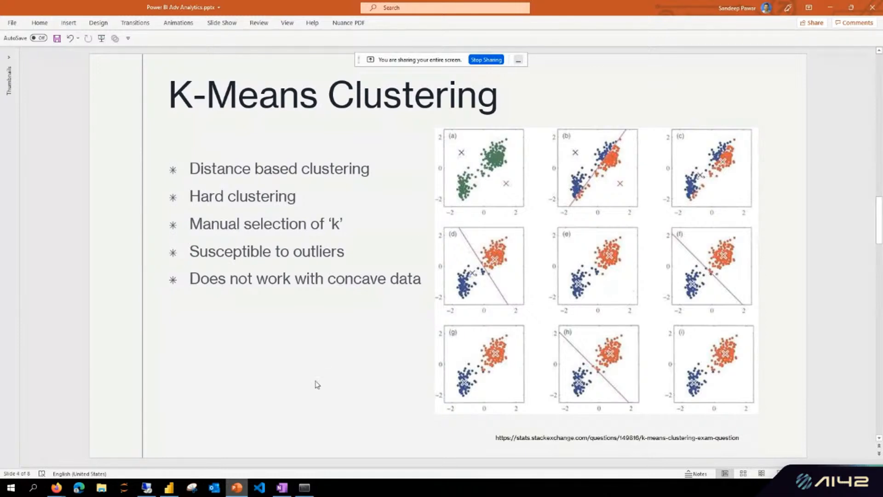
Step: Switch back to Power BI, add a new blank report page, and clear the field search
{"action": "left_click", "coordinate": [169, 489]}
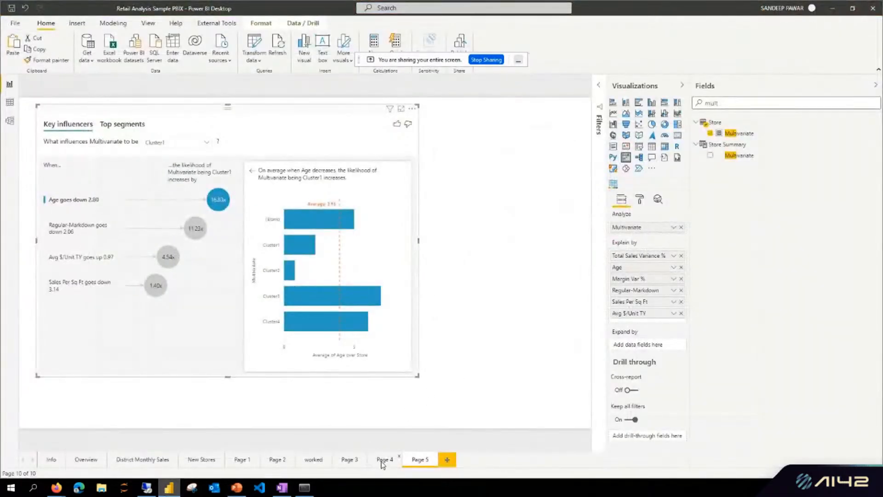
{"action": "left_click", "coordinate": [449, 459]}
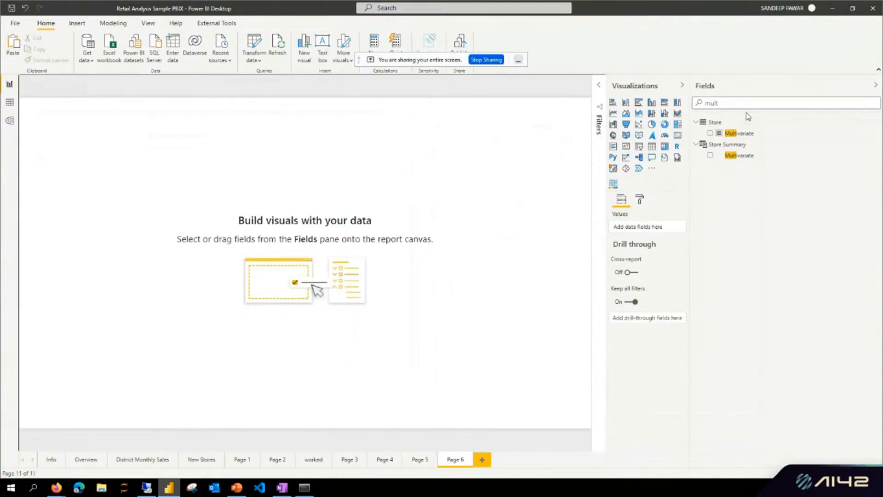
{"action": "left_click_drag", "start_coordinate": [727, 102], "coordinate": [672, 110]}
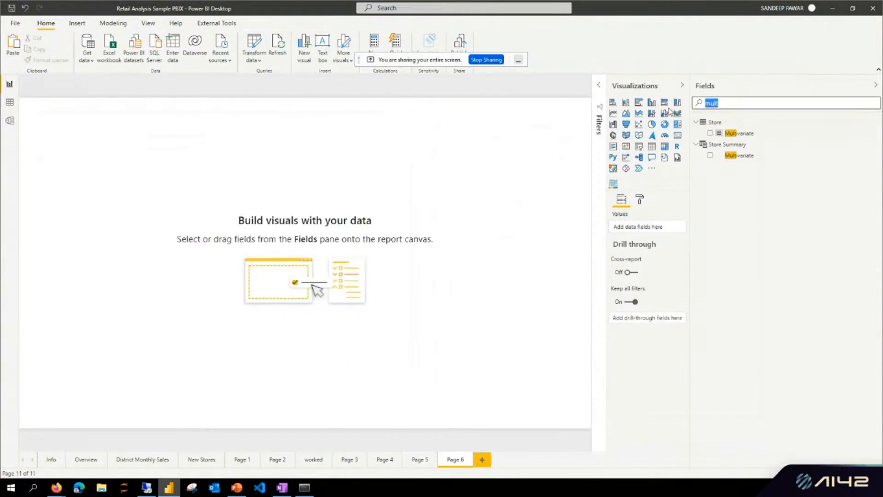
{"action": "key", "text": "BackSpace"}
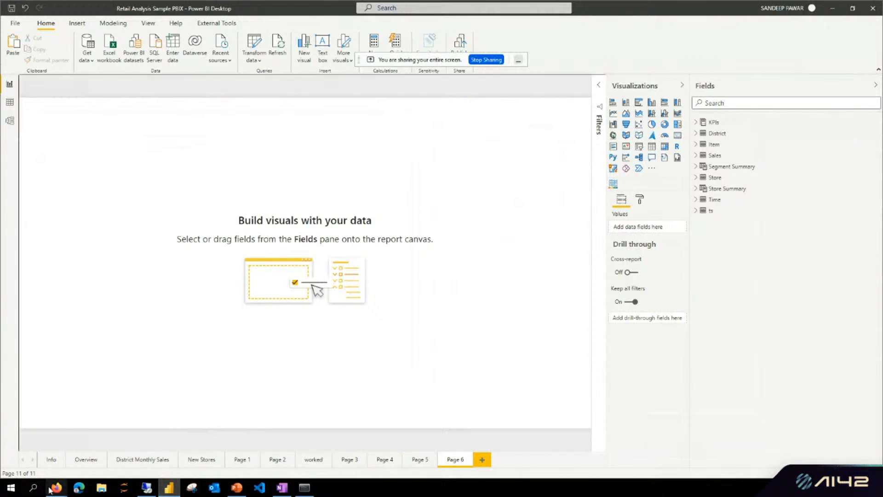
Step: Switch to Firefox and go from the Time series Forecasting in Python & R, Part 1 article to the blog's home page
{"action": "mouse_move", "coordinate": [49, 489]}
{"action": "left_click", "coordinate": [54, 465]}
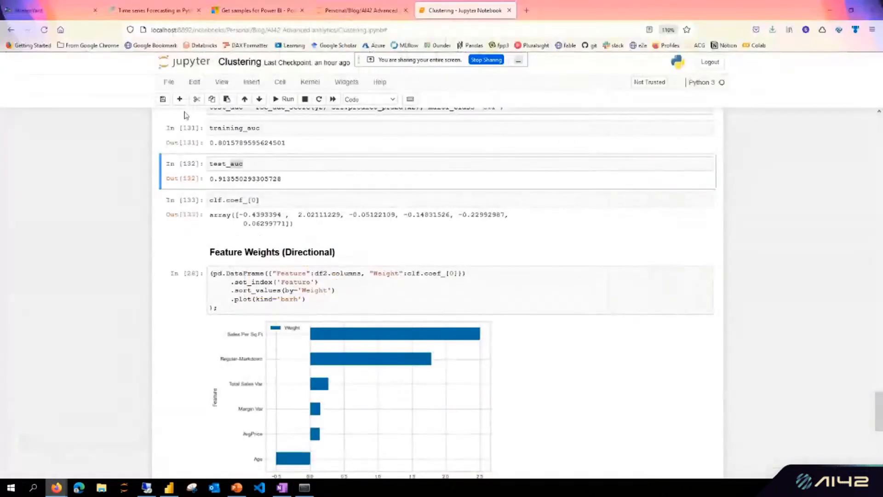
{"action": "left_click", "coordinate": [199, 6]}
{"action": "scroll", "coordinate": [483, 291], "scroll_direction": "up", "scroll_amount": 10}
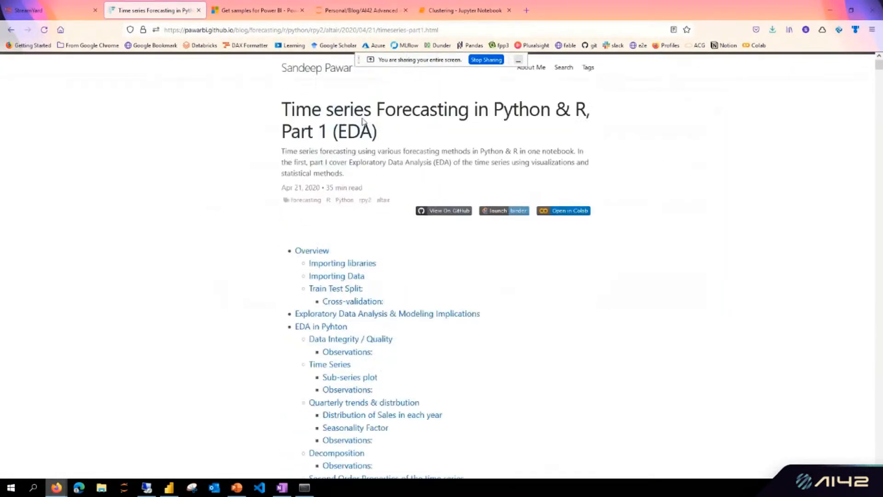
{"action": "left_click", "coordinate": [304, 71]}
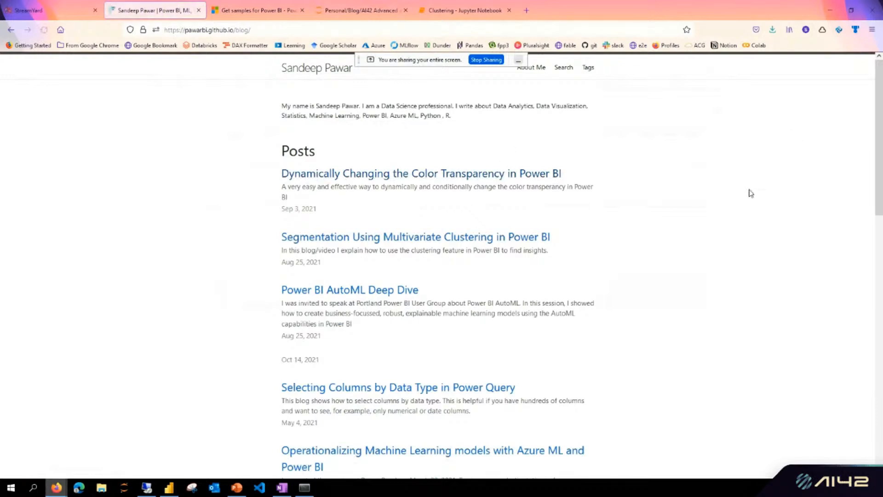
Step: Open the Time series Forecasting in Power BI article from the second page of blog posts and view its table of contents
{"action": "scroll", "coordinate": [282, 197], "scroll_direction": "down", "scroll_amount": 15}
{"action": "left_click", "coordinate": [462, 354]}
{"action": "scroll", "coordinate": [348, 363], "scroll_direction": "down", "scroll_amount": 15}
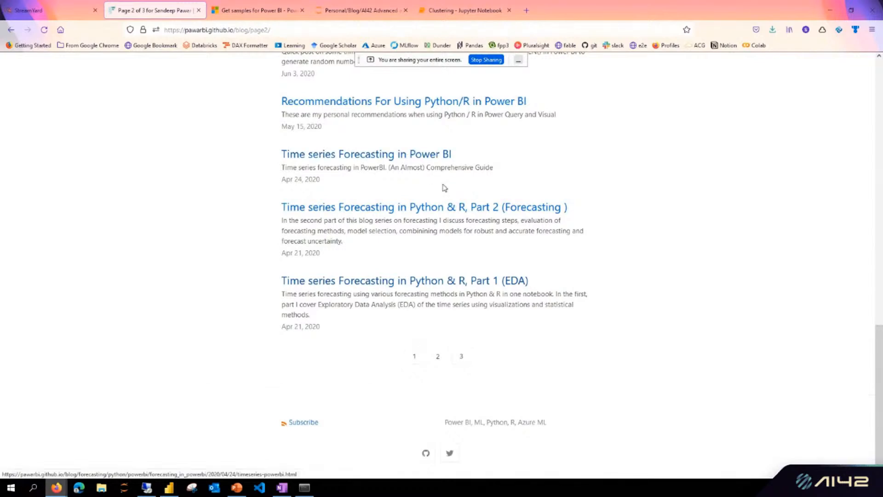
{"action": "left_click", "coordinate": [421, 155]}
{"action": "scroll", "coordinate": [690, 180], "scroll_direction": "down", "scroll_amount": 4}
{"action": "left_click_drag", "start_coordinate": [879, 74], "coordinate": [871, 57]}
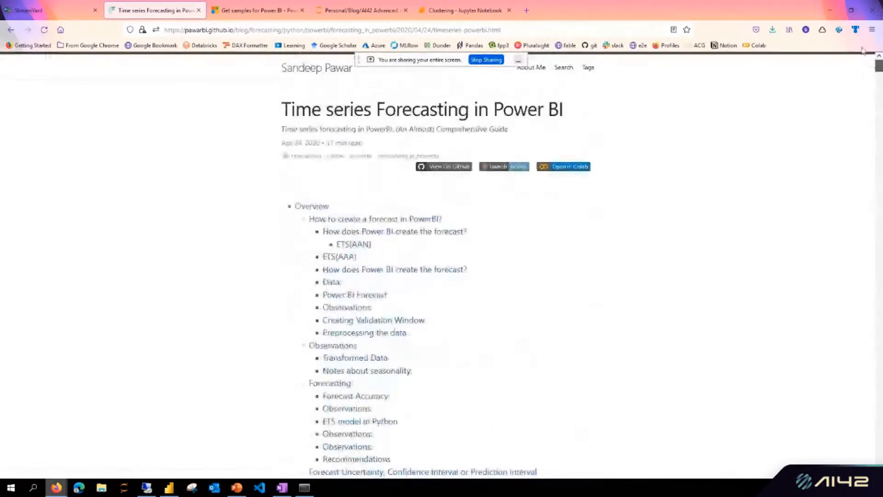
Step: Go back from the forecasting article to the blog's first page and view the most recent posts
{"action": "left_click", "coordinate": [11, 30]}
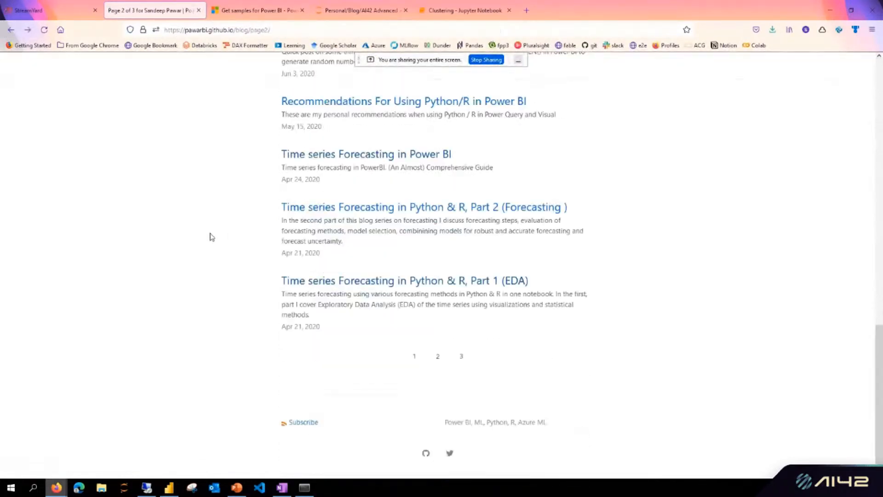
{"action": "left_click", "coordinate": [11, 30]}
{"action": "scroll", "coordinate": [336, 315], "scroll_direction": "up", "scroll_amount": 4}
{"action": "scroll", "coordinate": [338, 316], "scroll_direction": "up", "scroll_amount": 10}
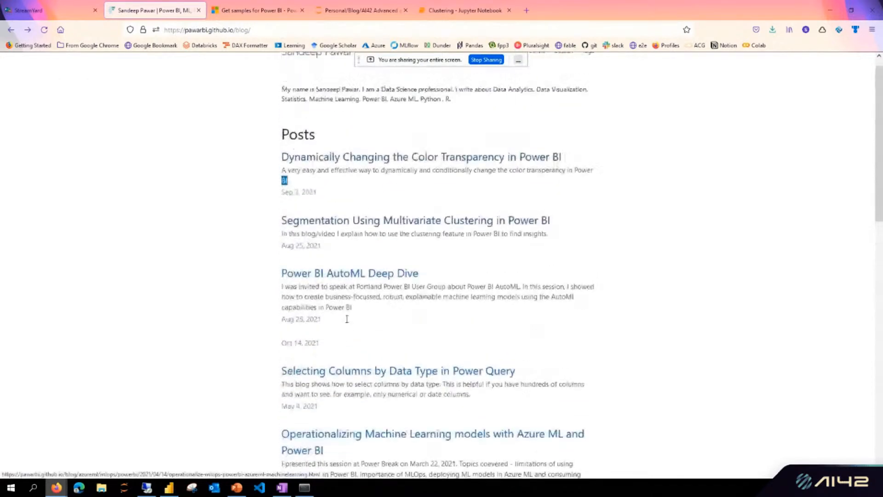
Step: Browse the blog's second page of posts down to the time series forecasting articles, and return to the blank Power BI page
{"action": "scroll", "coordinate": [411, 401], "scroll_direction": "down", "scroll_amount": 15}
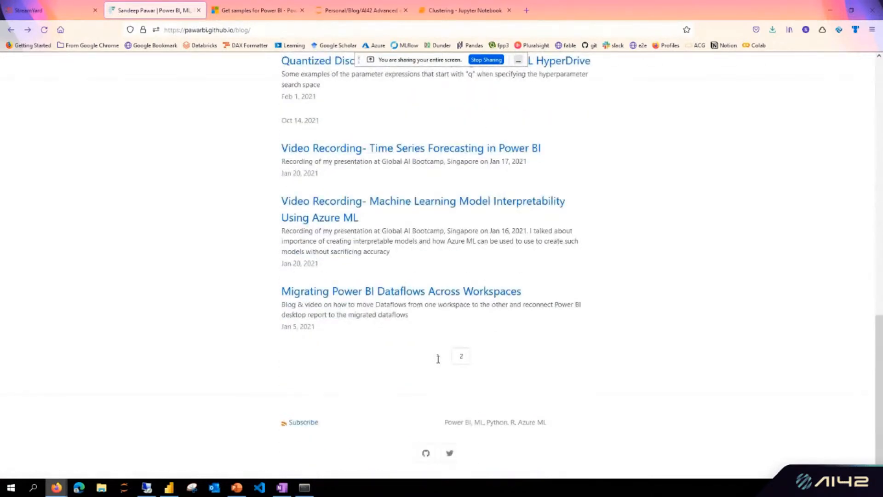
{"action": "left_click", "coordinate": [464, 361]}
{"action": "scroll", "coordinate": [357, 391], "scroll_direction": "down", "scroll_amount": 1}
{"action": "scroll", "coordinate": [358, 399], "scroll_direction": "down", "scroll_amount": 4}
{"action": "scroll", "coordinate": [363, 400], "scroll_direction": "up", "scroll_amount": 4}
{"action": "scroll", "coordinate": [364, 400], "scroll_direction": "down", "scroll_amount": 5}
{"action": "scroll", "coordinate": [361, 402], "scroll_direction": "down", "scroll_amount": 5}
{"action": "scroll", "coordinate": [401, 273], "scroll_direction": "down", "scroll_amount": 5}
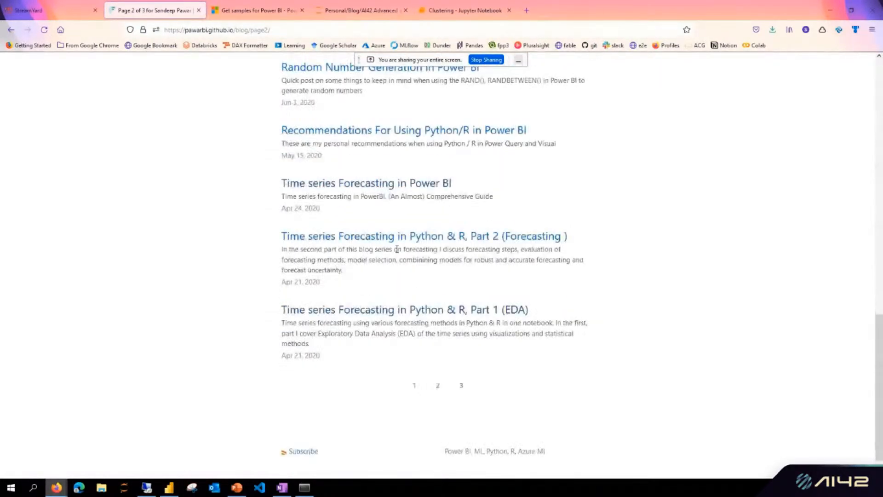
{"action": "left_click", "coordinate": [828, 12]}
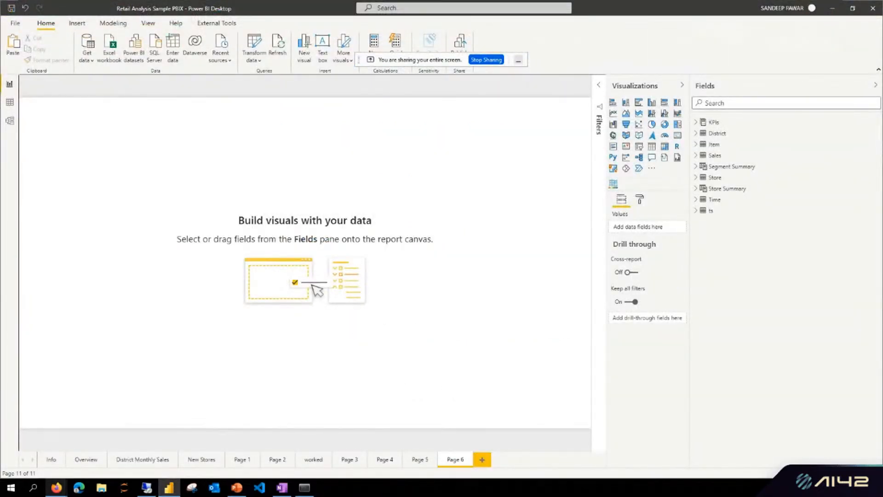